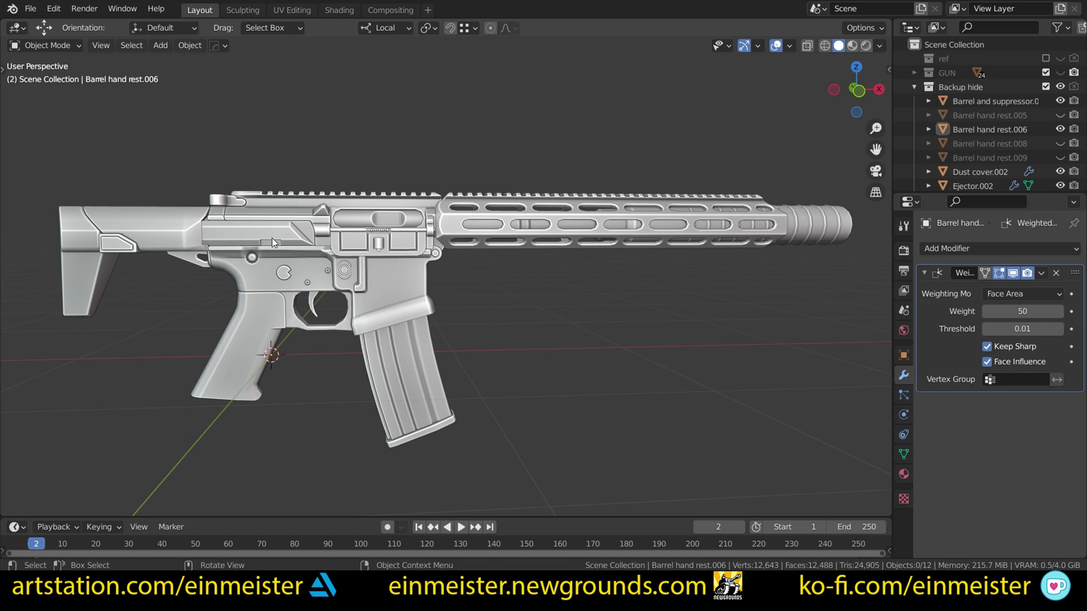
Examine the shading on the rifle's receiver, handguard and grip from close up
{"action": "scroll", "coordinate": [274, 237], "scroll_direction": "up", "scroll_amount": 3}
{"action": "middle_click_drag", "start_coordinate": [555, 249], "coordinate": [439, 288], "text": "shift"}
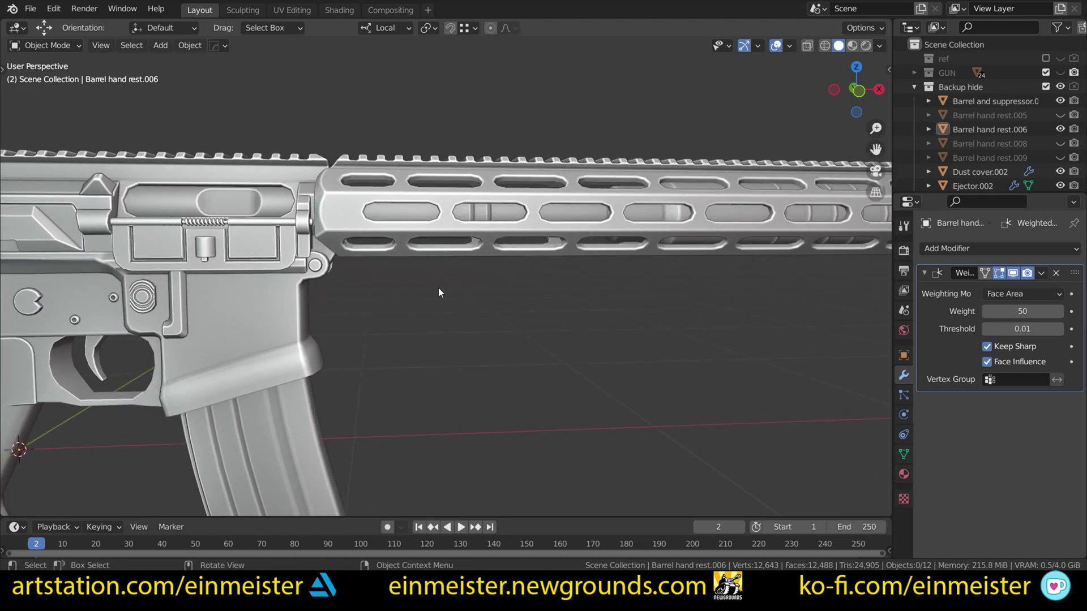
{"action": "scroll", "coordinate": [397, 261], "scroll_direction": "up", "scroll_amount": 4}
{"action": "middle_click_drag", "start_coordinate": [337, 218], "coordinate": [334, 222], "text": "shift"}
{"action": "scroll", "coordinate": [334, 225], "scroll_direction": "down", "scroll_amount": 6}
{"action": "scroll", "coordinate": [370, 259], "scroll_direction": "up", "scroll_amount": 7}
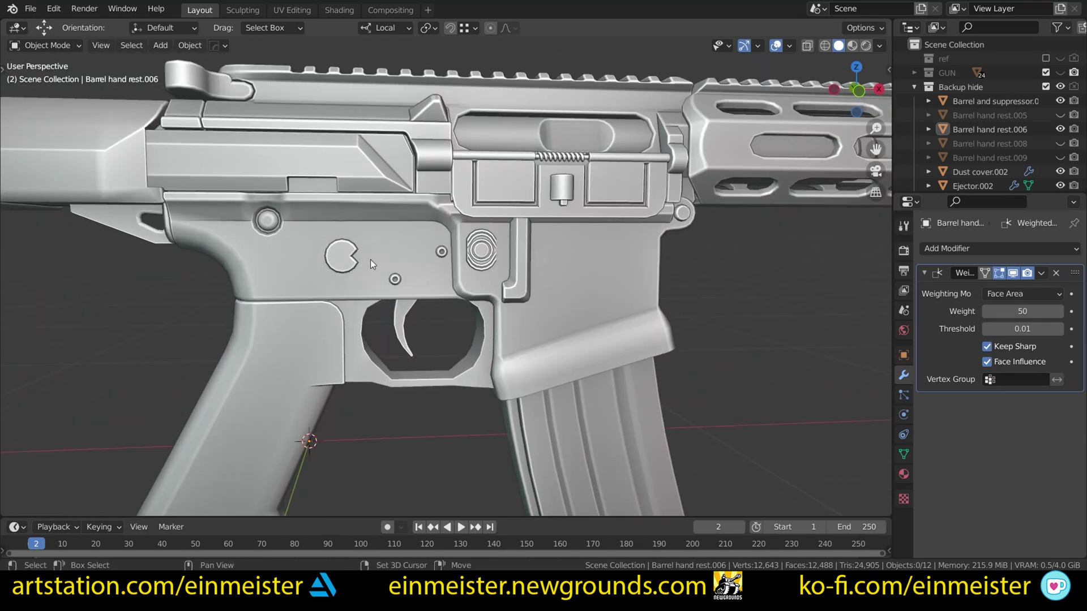
{"action": "middle_click_drag", "start_coordinate": [441, 272], "coordinate": [540, 277]}
{"action": "mouse_move", "coordinate": [471, 280]}
{"action": "middle_mouse_down"}
{"action": "mouse_move", "coordinate": [470, 249]}
{"action": "mouse_move", "coordinate": [447, 253]}
{"action": "middle_mouse_up"}
Switch the viewport matcap to the glossy red one and inspect the reflections on the receiver and handguard
{"action": "left_click", "coordinate": [879, 44]}
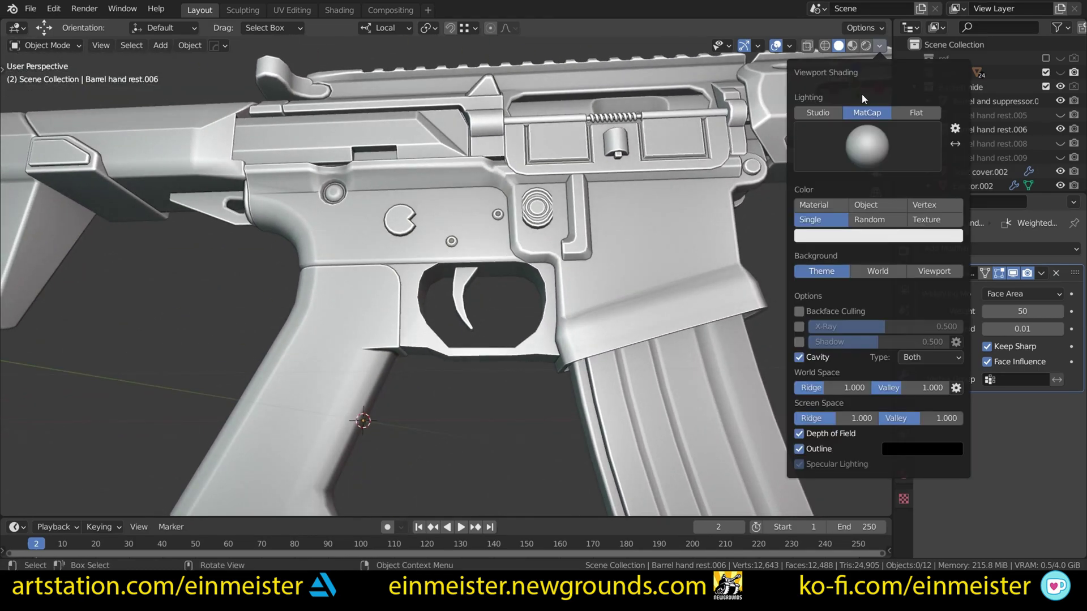
{"action": "left_click", "coordinate": [863, 136]}
{"action": "left_click", "coordinate": [873, 229]}
{"action": "mouse_move", "coordinate": [493, 202]}
{"action": "middle_mouse_down", "text": "shift"}
{"action": "mouse_move", "coordinate": [539, 155]}
{"action": "mouse_move", "coordinate": [538, 174]}
{"action": "mouse_move", "coordinate": [513, 174]}
{"action": "middle_mouse_up", "text": "shift"}
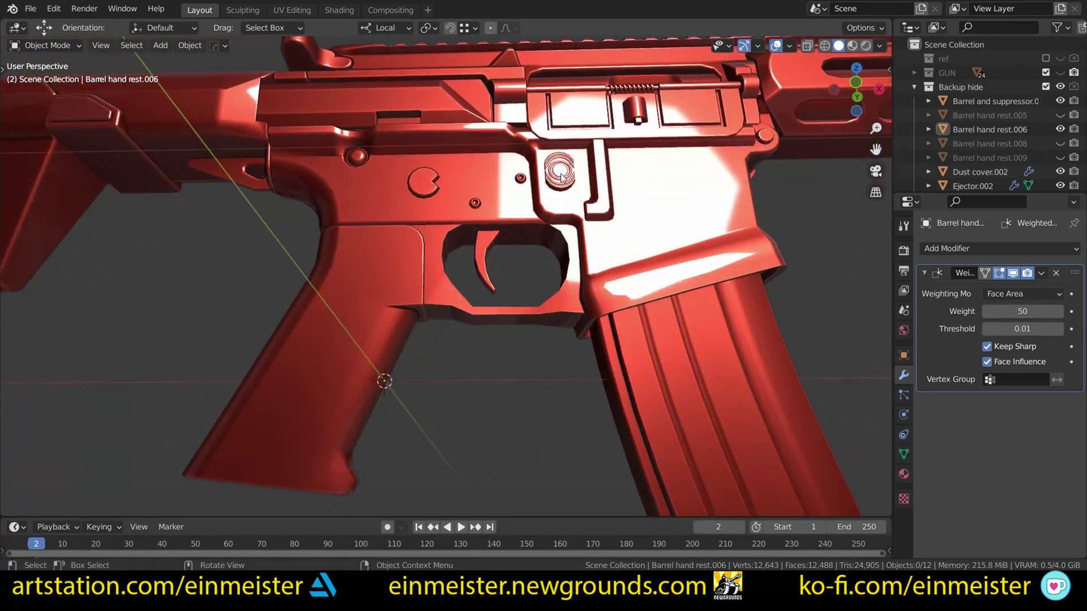
{"action": "scroll", "coordinate": [589, 266], "scroll_direction": "down", "scroll_amount": 2}
{"action": "middle_click_drag", "start_coordinate": [595, 276], "coordinate": [342, 341], "text": "shift"}
{"action": "scroll", "coordinate": [493, 272], "scroll_direction": "up", "scroll_amount": 6}
{"action": "middle_click_drag", "start_coordinate": [561, 213], "coordinate": [500, 269], "text": "shift"}
{"action": "scroll", "coordinate": [501, 269], "scroll_direction": "down", "scroll_amount": 5}
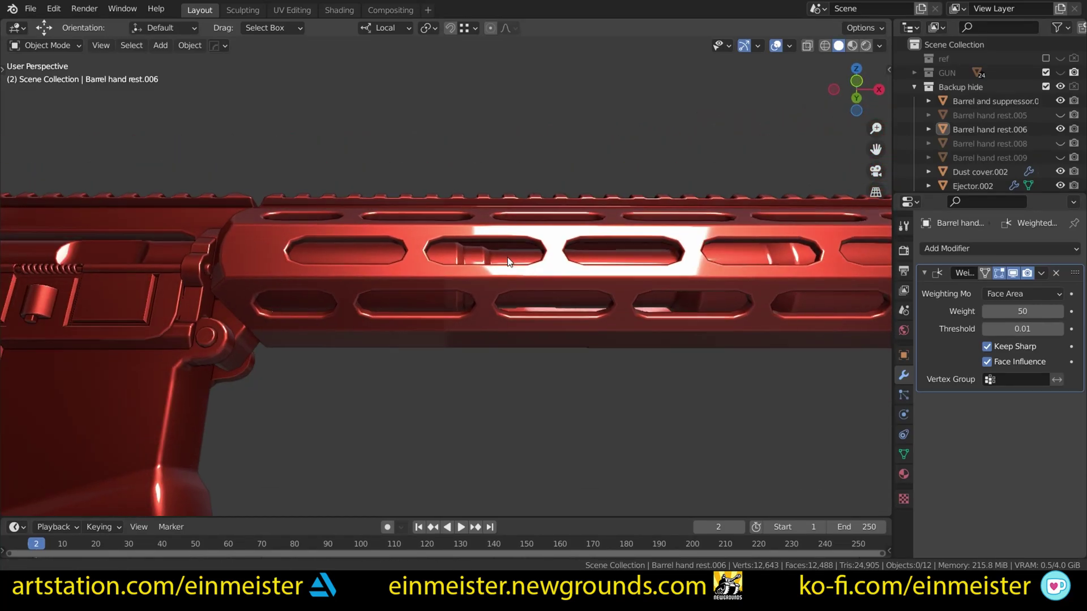
{"action": "scroll", "coordinate": [519, 295], "scroll_direction": "down", "scroll_amount": 6}
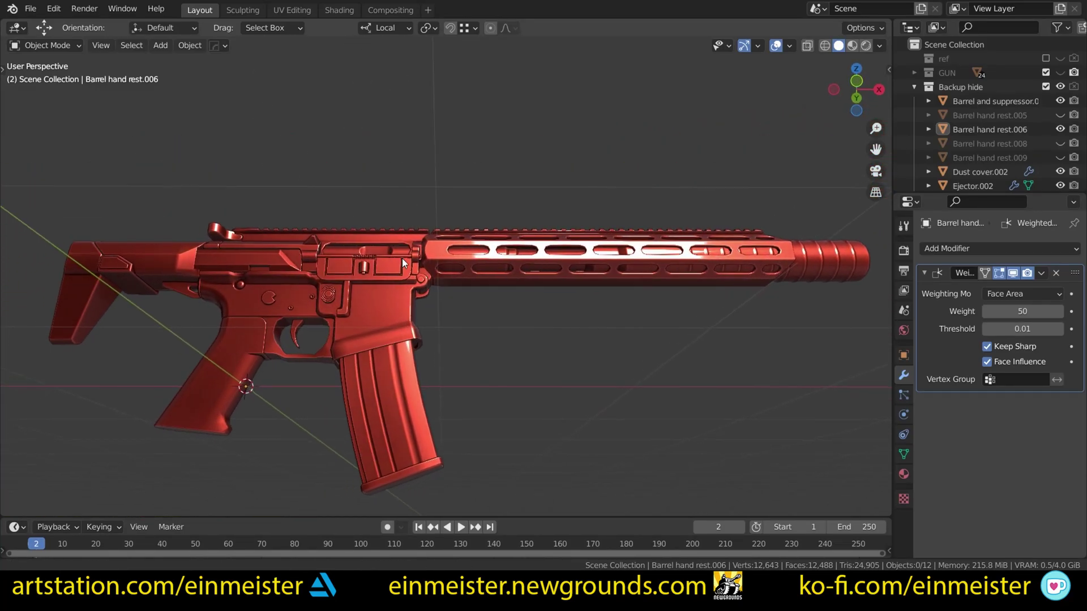
{"action": "mouse_move", "coordinate": [528, 275]}
{"action": "middle_mouse_down", "text": "shift"}
{"action": "mouse_move", "coordinate": [420, 271]}
{"action": "mouse_move", "coordinate": [535, 259]}
{"action": "middle_mouse_up", "text": "shift"}
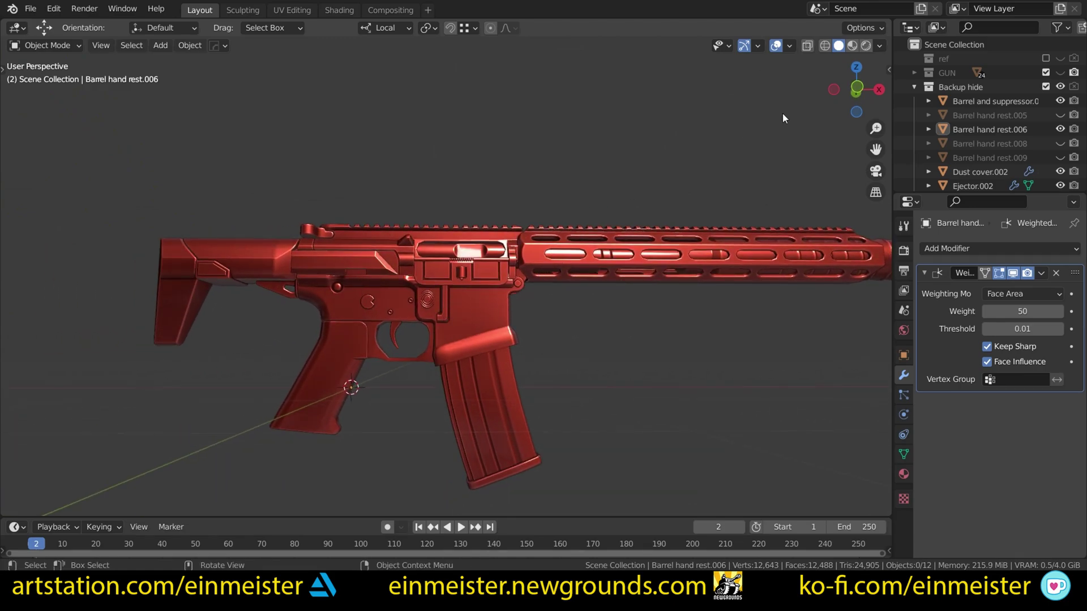
Switch the viewport matcap back to the plain grey one and examine the handguard's slots and bevels
{"action": "left_click", "coordinate": [879, 46]}
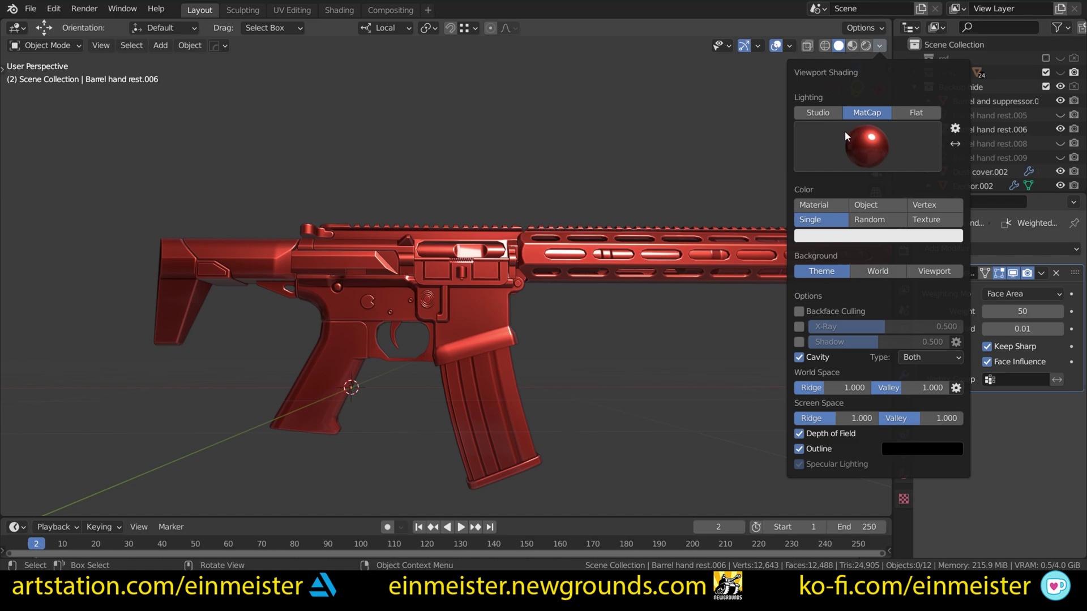
{"action": "left_click", "coordinate": [844, 130]}
{"action": "left_click", "coordinate": [617, 198]}
{"action": "scroll", "coordinate": [448, 249], "scroll_direction": "up", "scroll_amount": 5}
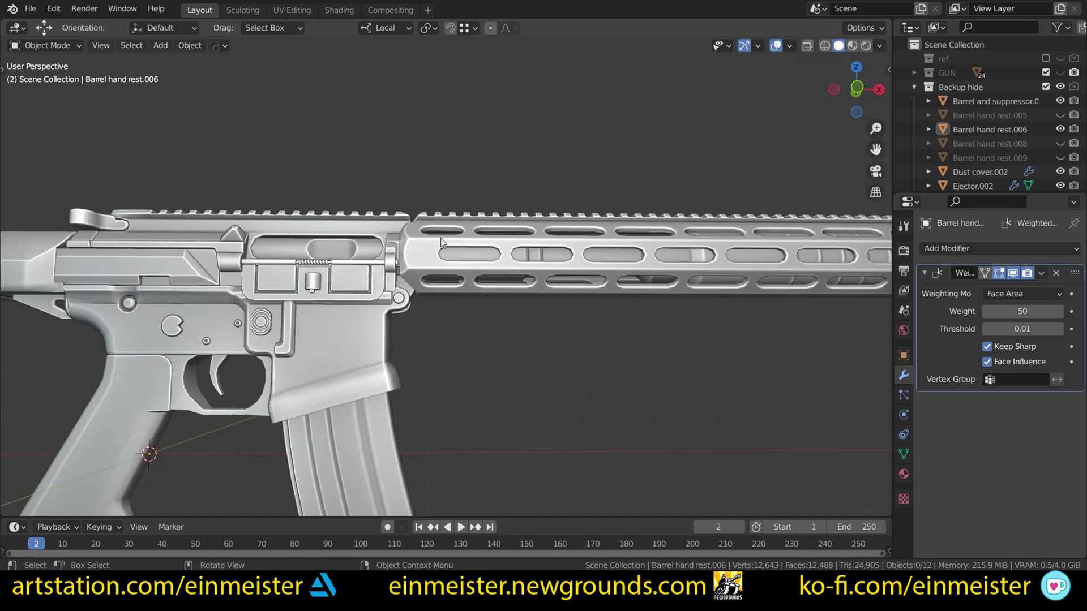
{"action": "middle_click_drag", "start_coordinate": [449, 263], "coordinate": [437, 263], "text": "shift"}
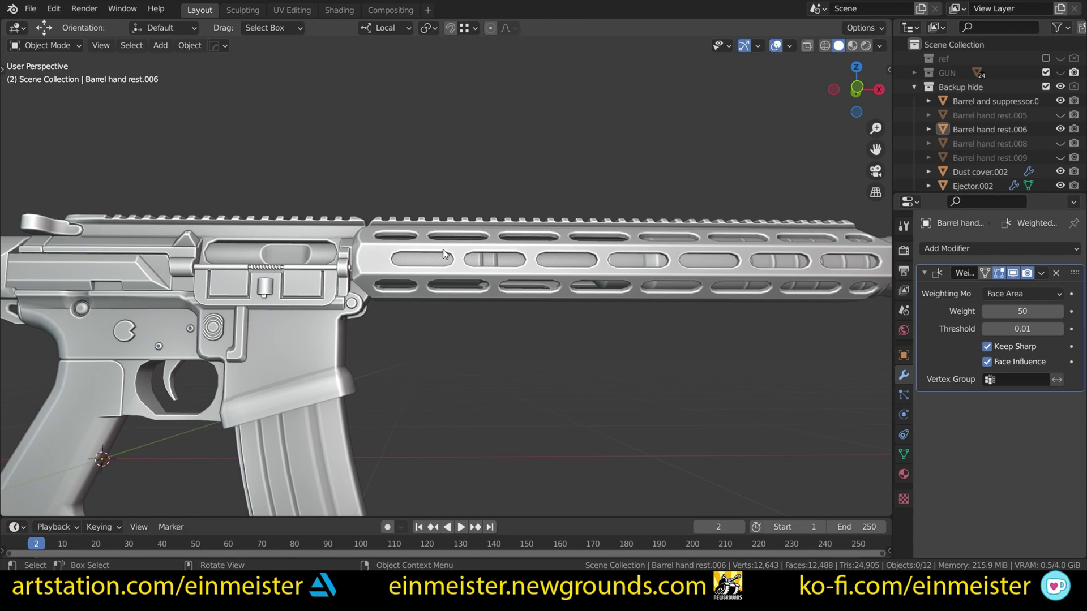
{"action": "middle_click_drag", "start_coordinate": [443, 249], "coordinate": [460, 274]}
{"action": "scroll", "coordinate": [460, 274], "scroll_direction": "up", "scroll_amount": 3}
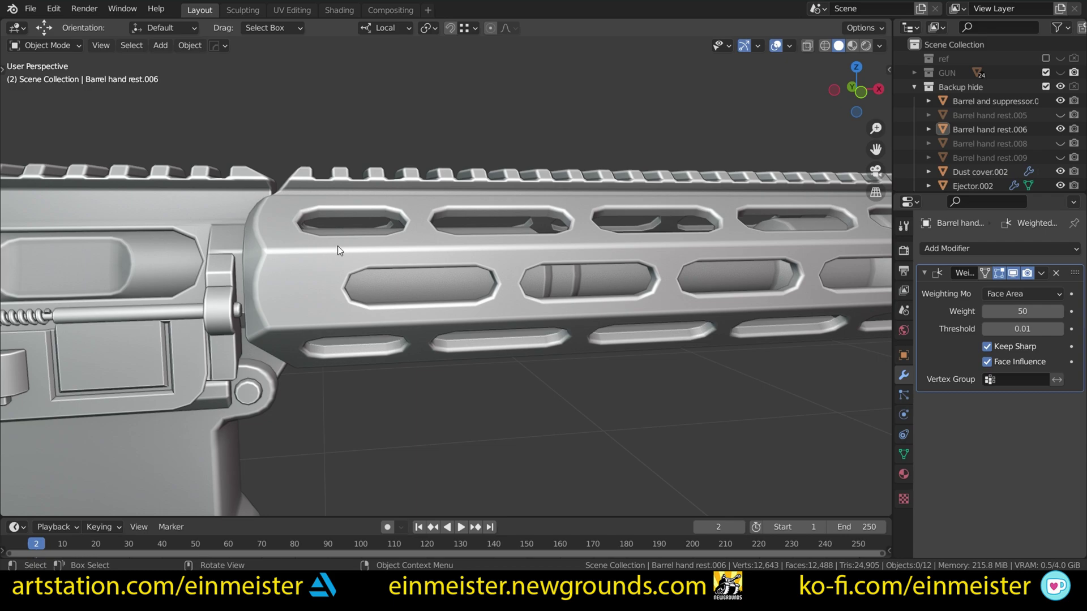
{"action": "scroll", "coordinate": [322, 234], "scroll_direction": "down", "scroll_amount": 2}
{"action": "middle_click_drag", "start_coordinate": [320, 226], "coordinate": [341, 221], "text": "shift"}
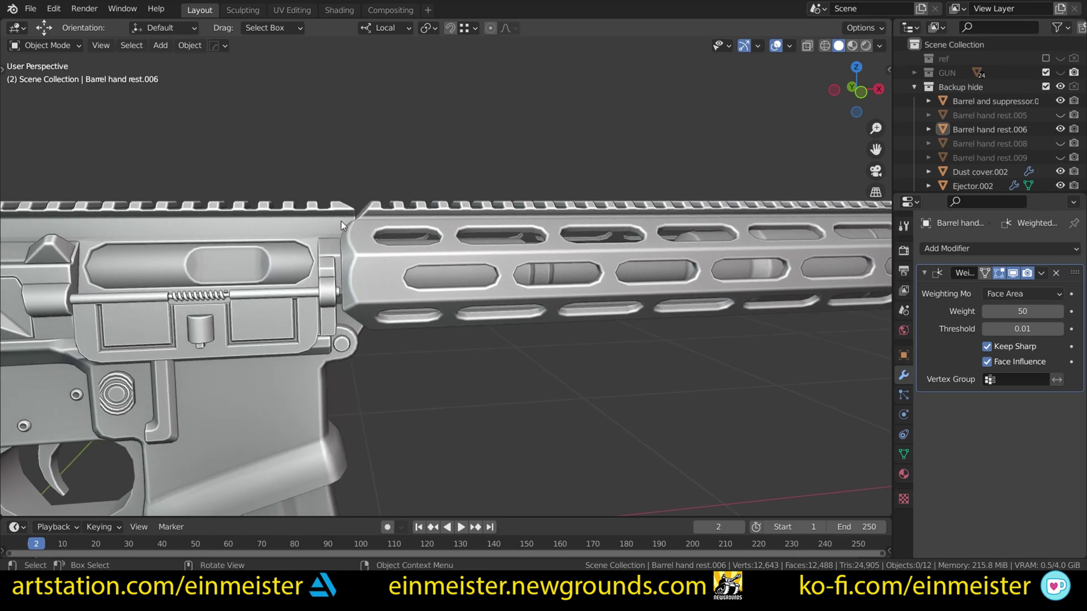
Reveal all hidden objects and select the handguard copy directly below the rifle's handguard
{"action": "scroll", "coordinate": [340, 221], "scroll_direction": "up", "scroll_amount": 1}
{"action": "left_click", "coordinate": [398, 247]}
{"action": "key", "text": "alt+h"}
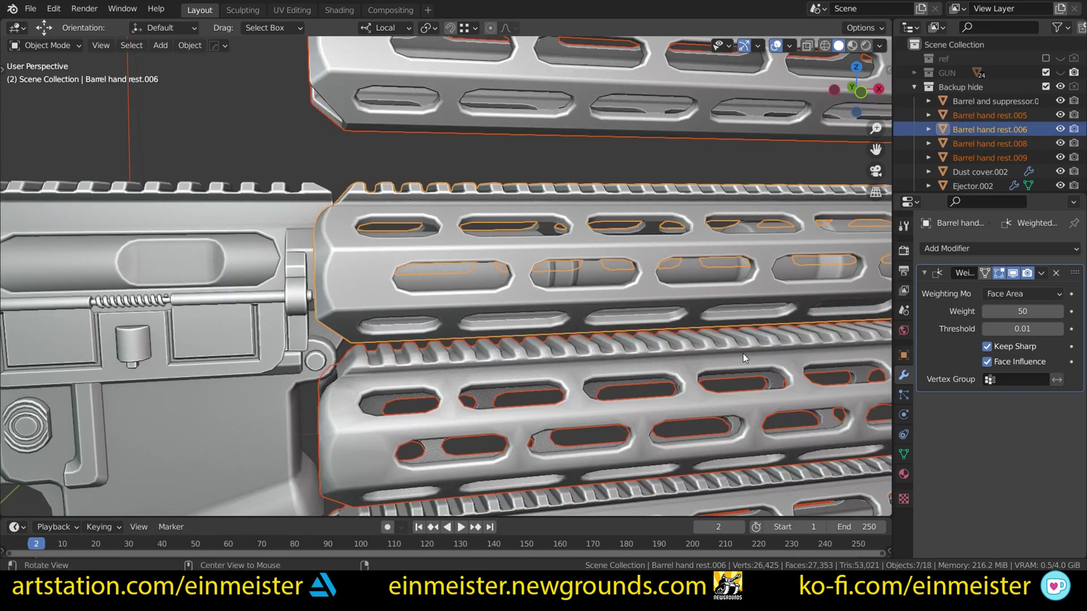
{"action": "left_click", "coordinate": [656, 379]}
Examine the shading around the slots and top rail of the handguard copy directly below the rifle's handguard
{"action": "scroll", "coordinate": [655, 379], "scroll_direction": "down", "scroll_amount": 5}
{"action": "middle_click_drag", "start_coordinate": [527, 340], "coordinate": [382, 279], "text": "shift"}
{"action": "scroll", "coordinate": [396, 298], "scroll_direction": "up", "scroll_amount": 5}
{"action": "scroll", "coordinate": [388, 270], "scroll_direction": "up", "scroll_amount": 4}
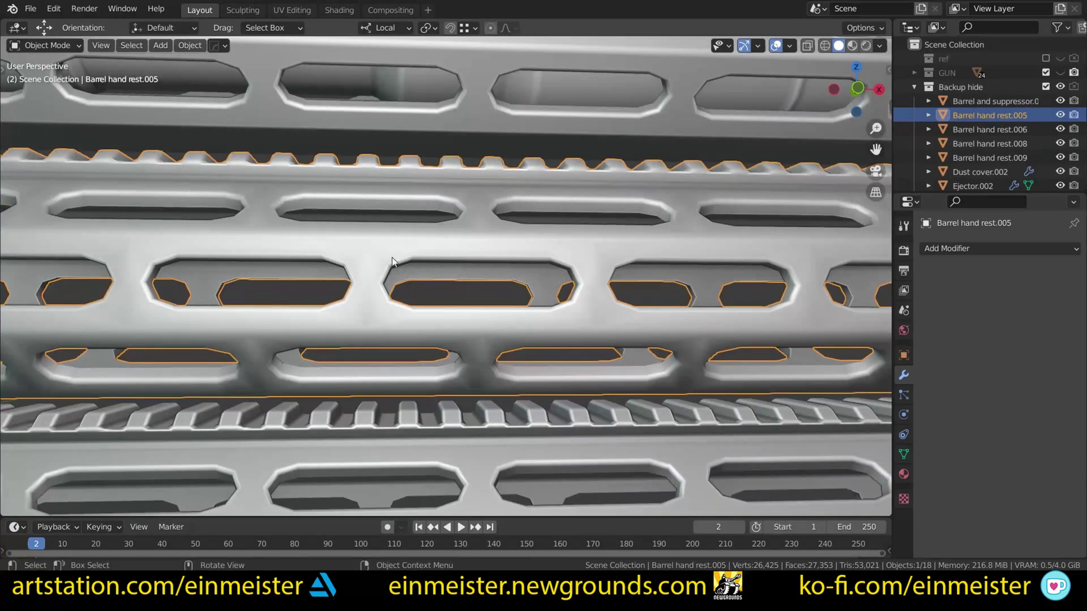
{"action": "key", "text": "alt+a"}
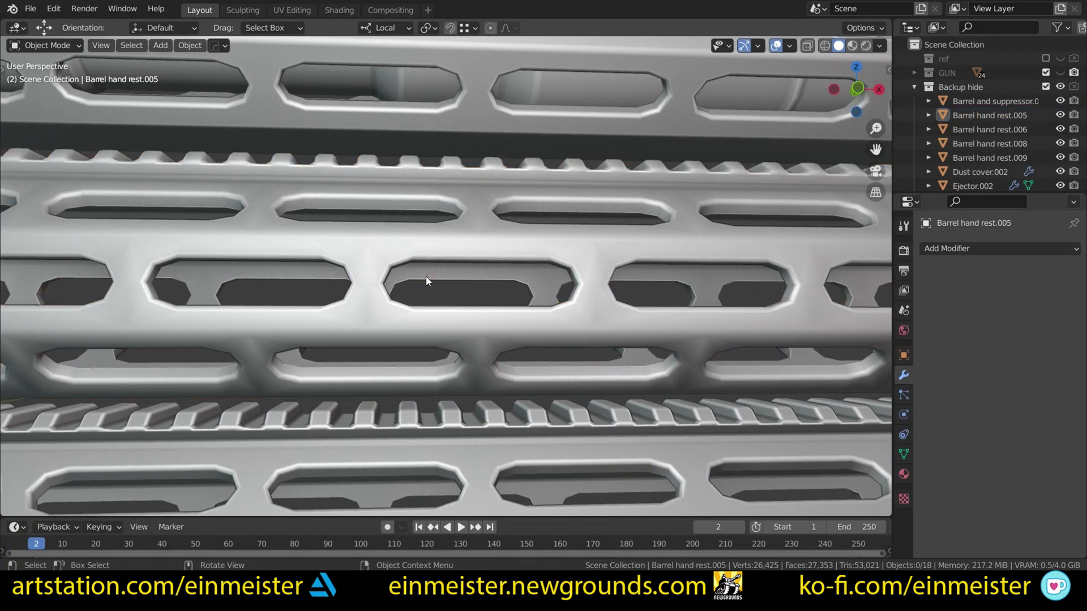
{"action": "scroll", "coordinate": [480, 242], "scroll_direction": "down", "scroll_amount": 1}
{"action": "scroll", "coordinate": [401, 270], "scroll_direction": "down", "scroll_amount": 4}
{"action": "scroll", "coordinate": [458, 278], "scroll_direction": "up", "scroll_amount": 5}
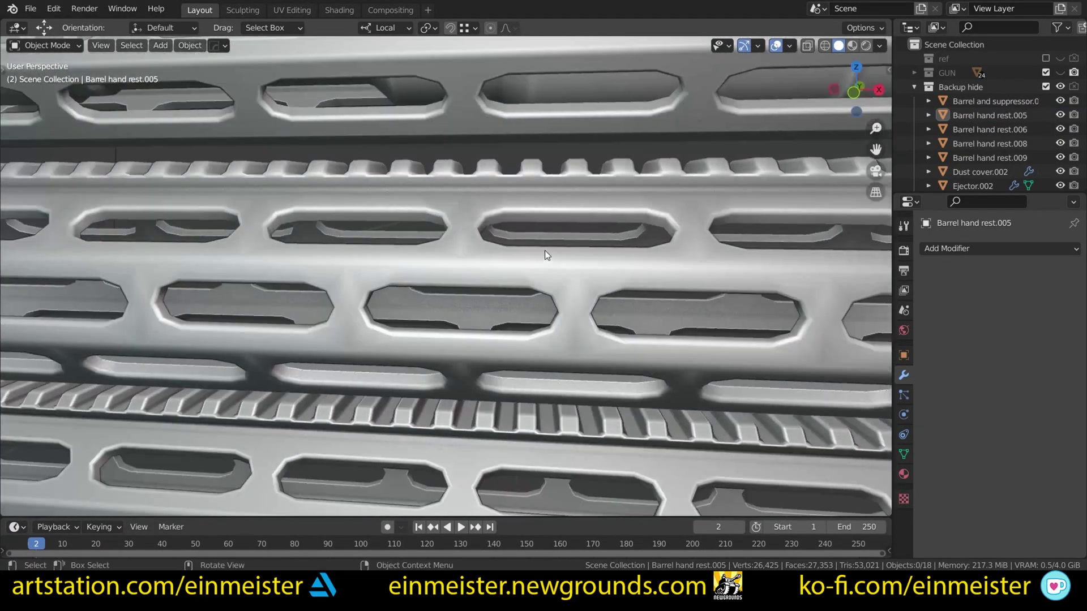
{"action": "scroll", "coordinate": [545, 250], "scroll_direction": "up", "scroll_amount": 3}
{"action": "middle_click_drag", "start_coordinate": [480, 204], "coordinate": [500, 214], "text": "shift"}
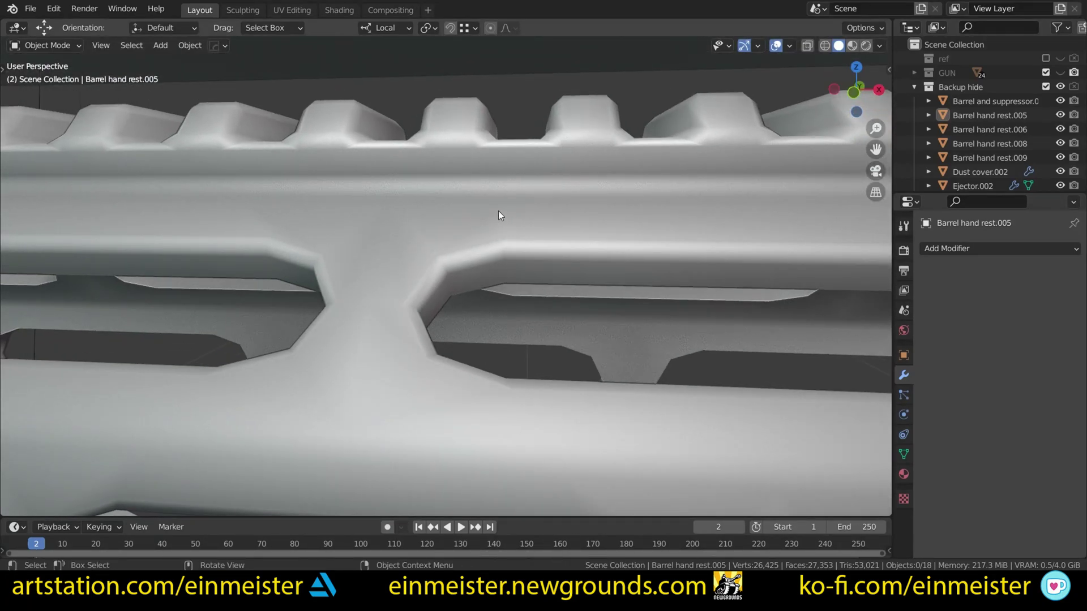
{"action": "left_click", "coordinate": [495, 219]}
{"action": "scroll", "coordinate": [475, 240], "scroll_direction": "down", "scroll_amount": 3}
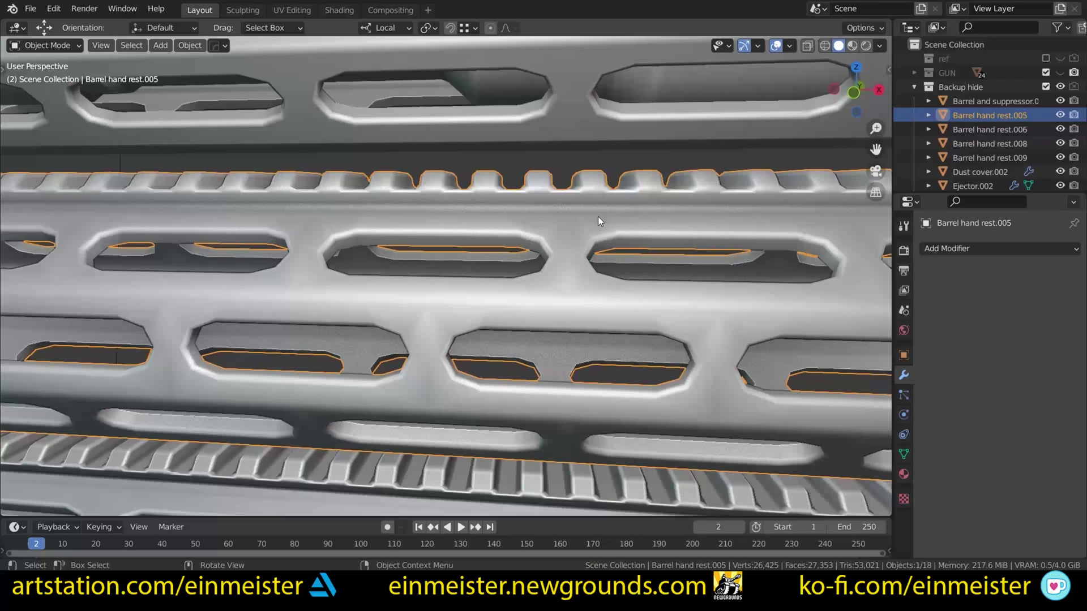
{"action": "middle_click_drag", "start_coordinate": [597, 216], "coordinate": [573, 242]}
{"action": "scroll", "coordinate": [581, 233], "scroll_direction": "up", "scroll_amount": 4}
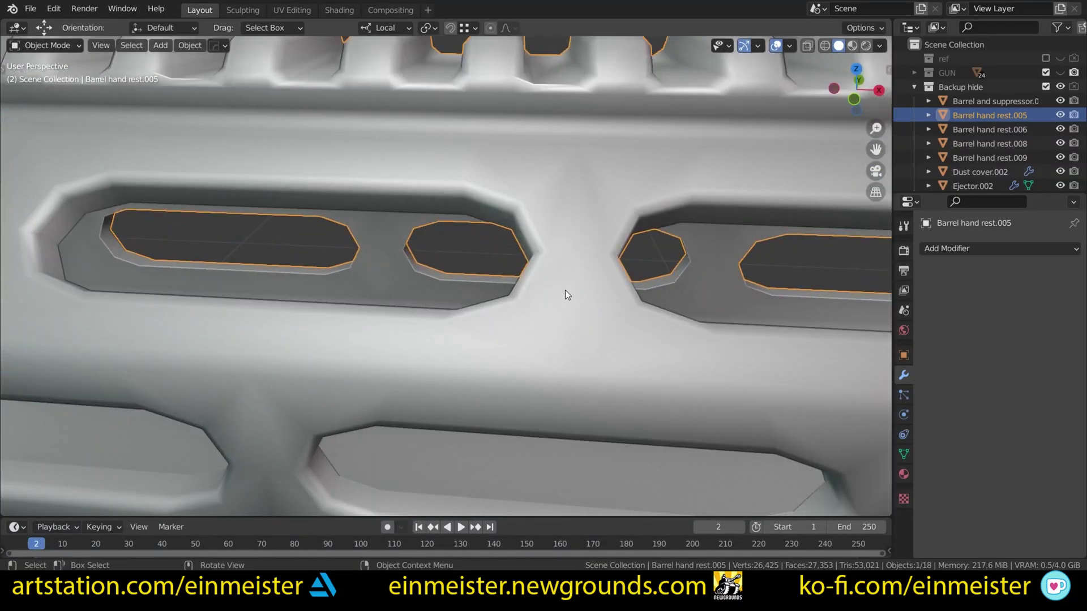
{"action": "scroll", "coordinate": [565, 290], "scroll_direction": "down", "scroll_amount": 3}
{"action": "middle_click_drag", "start_coordinate": [565, 287], "coordinate": [817, 60]}
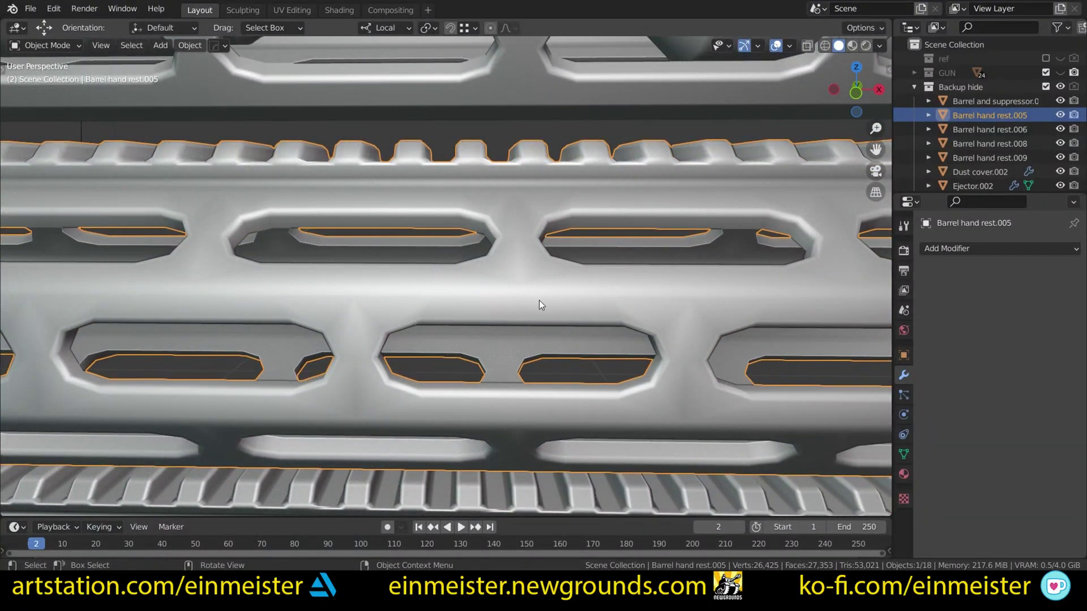
Select the lowest handguard copy and compare its shading with the other handguards
{"action": "scroll", "coordinate": [539, 300], "scroll_direction": "down", "scroll_amount": 6}
{"action": "middle_click_drag", "start_coordinate": [539, 301], "coordinate": [708, 148], "text": "shift"}
{"action": "left_click", "coordinate": [469, 306]}
{"action": "key", "text": "KP_Decimal"}
{"action": "scroll", "coordinate": [474, 309], "scroll_direction": "up", "scroll_amount": 6}
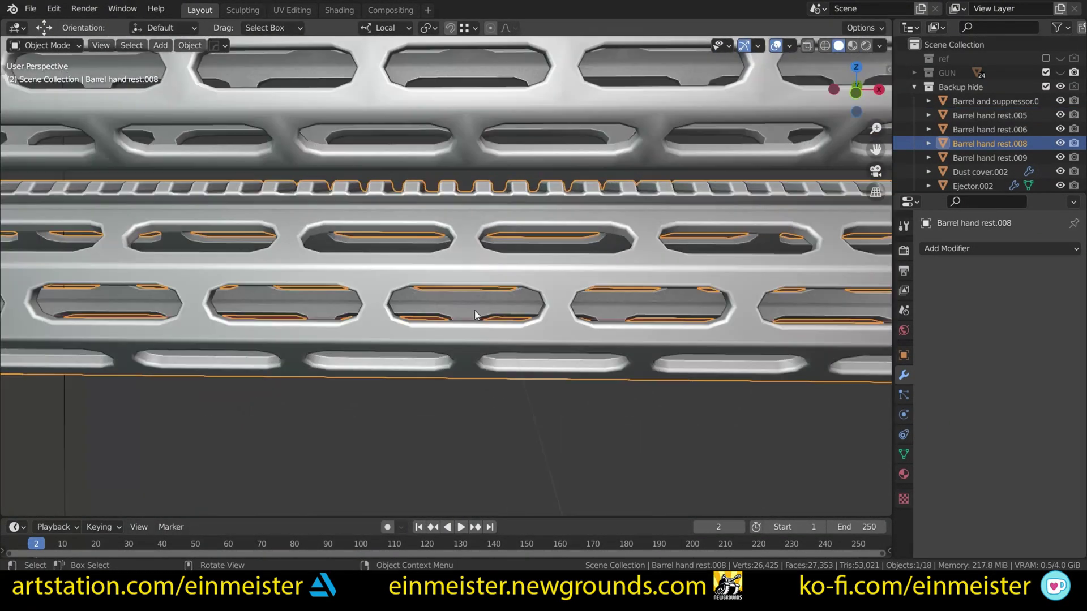
{"action": "middle_click_drag", "start_coordinate": [334, 306], "coordinate": [595, 303], "text": "shift"}
{"action": "middle_click_drag", "start_coordinate": [244, 278], "coordinate": [452, 269], "text": "shift"}
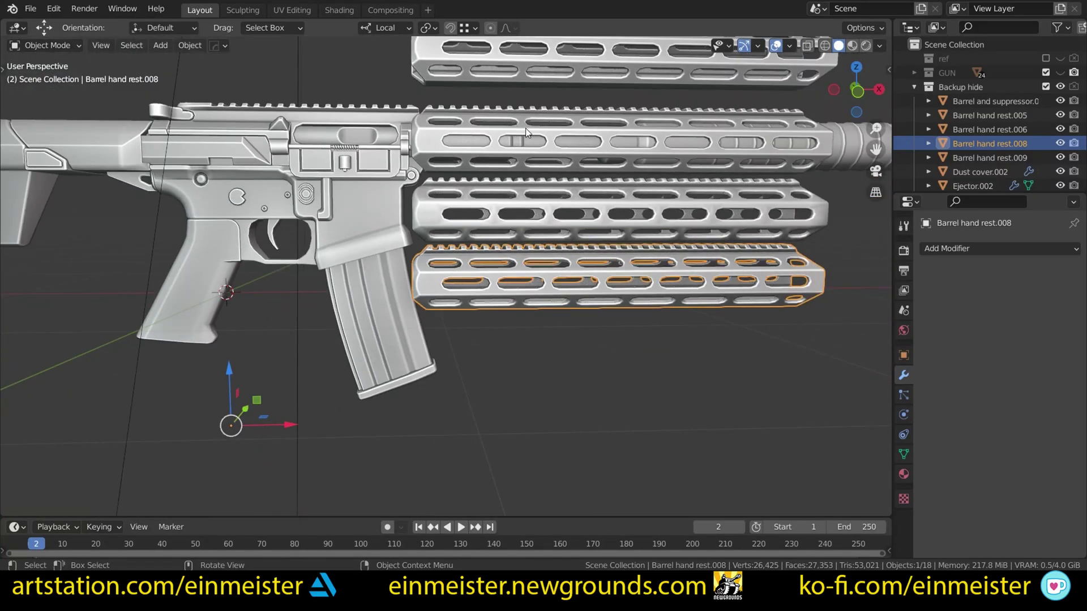
Extrude the small rectangular face at the rear end of the lowest handguard copy outward and view its shading
{"action": "scroll", "coordinate": [506, 266], "scroll_direction": "up", "scroll_amount": 6}
{"action": "middle_click_drag", "start_coordinate": [504, 276], "coordinate": [394, 260]}
{"action": "key", "text": "Tab"}
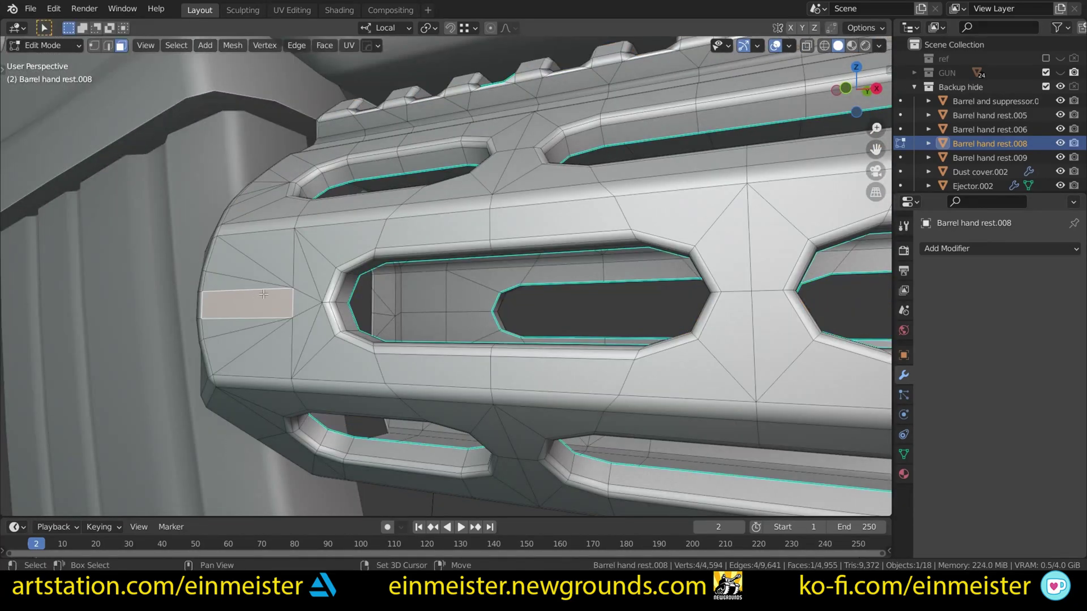
{"action": "key", "text": "KP_Decimal"}
{"action": "middle_click_drag", "start_coordinate": [467, 269], "coordinate": [419, 304]}
{"action": "key", "text": "e"}
{"action": "left_click", "coordinate": [261, 338]}
{"action": "key", "text": "Tab"}
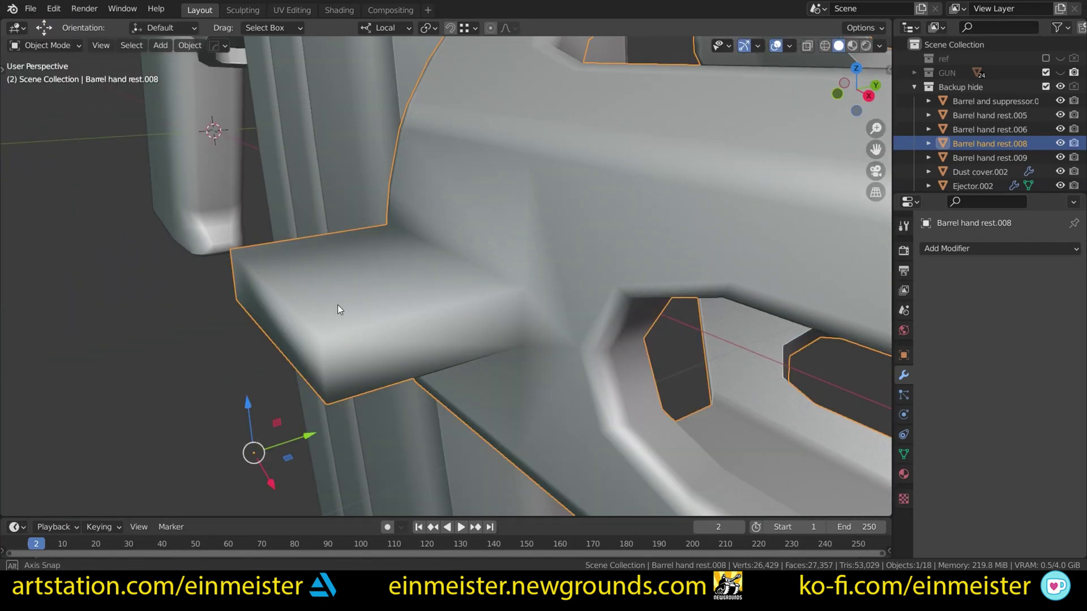
{"action": "mouse_move", "coordinate": [340, 309]}
{"action": "middle_mouse_down"}
{"action": "mouse_move", "coordinate": [412, 328]}
{"action": "mouse_move", "coordinate": [538, 289]}
{"action": "mouse_move", "coordinate": [355, 301]}
{"action": "middle_mouse_up"}
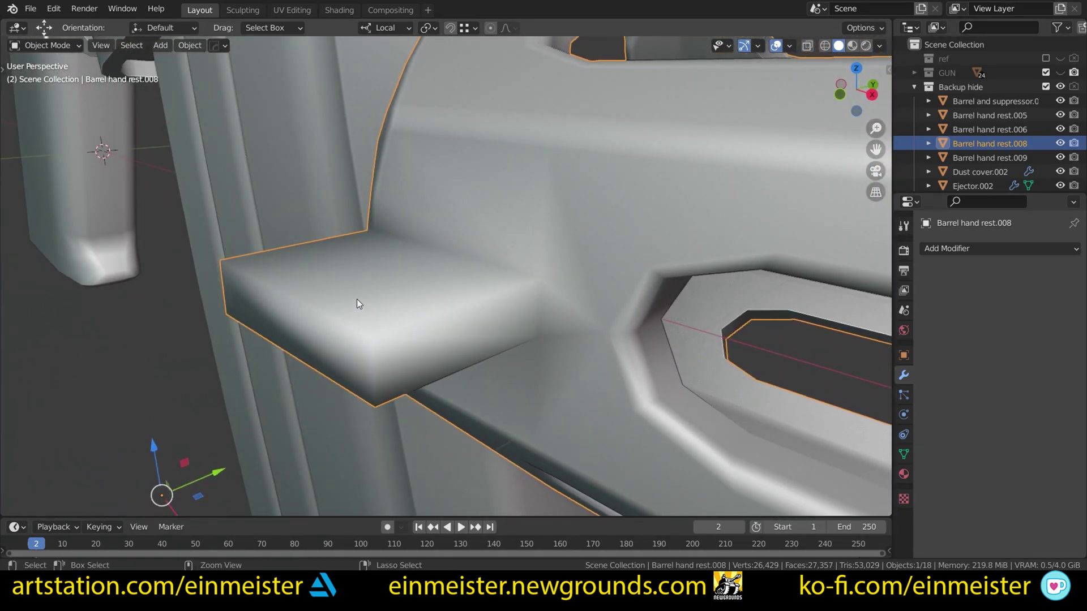
Undo the face extrusion on the lowest handguard copy
{"action": "key", "text": "Tab"}
{"action": "key", "text": "Tab"}
{"action": "scroll", "coordinate": [359, 296], "scroll_direction": "down", "scroll_amount": 9}
{"action": "middle_click_drag", "start_coordinate": [391, 284], "coordinate": [405, 354]}
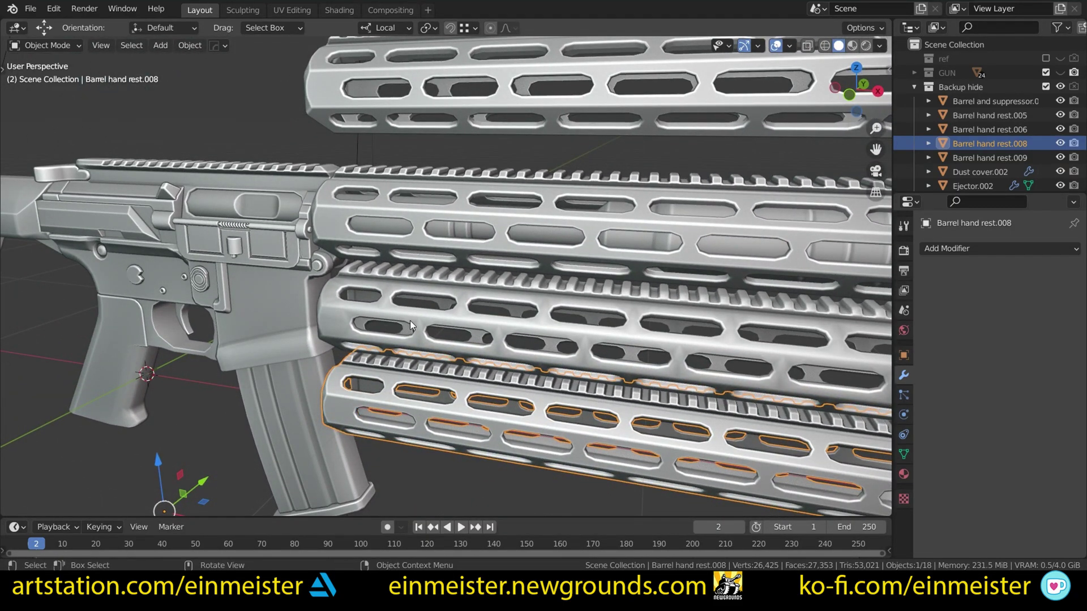
Hide the two handguard copies below the rifle's handguard
{"action": "key", "text": "h"}
{"action": "left_click", "coordinate": [505, 319]}
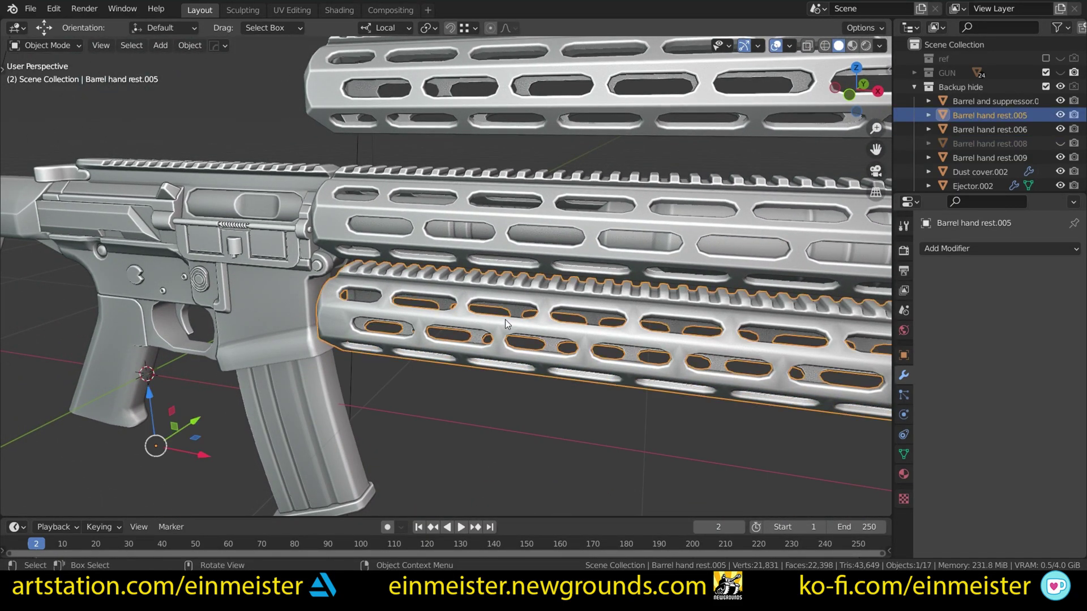
{"action": "key", "text": "h"}
{"action": "scroll", "coordinate": [505, 319], "scroll_direction": "down", "scroll_amount": 5}
{"action": "scroll", "coordinate": [505, 256], "scroll_direction": "up", "scroll_amount": 2}
{"action": "middle_click_drag", "start_coordinate": [470, 306], "coordinate": [535, 285]}
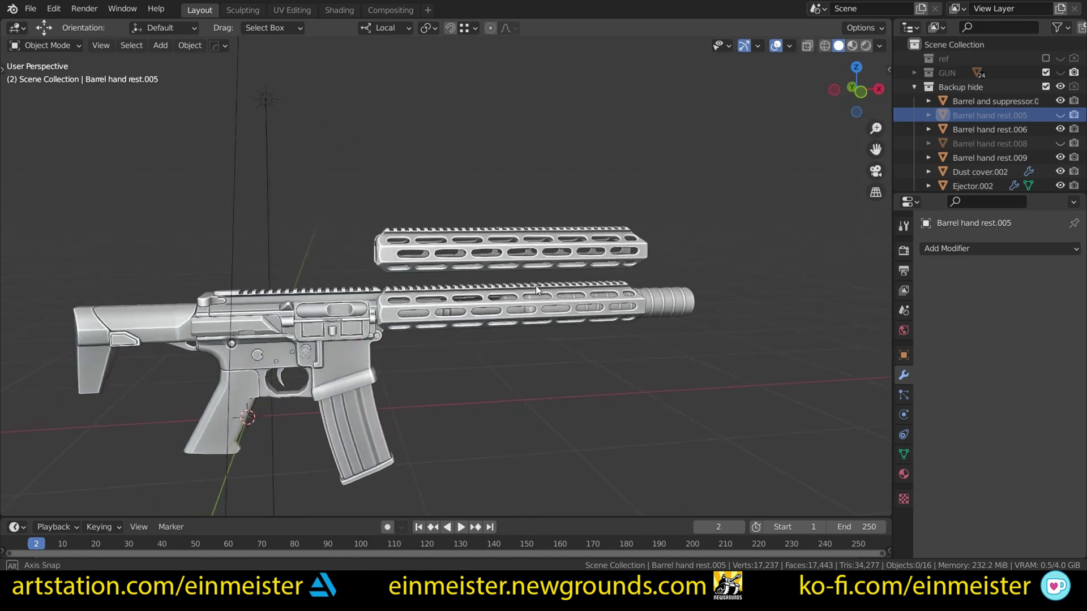
Select the handguard copy above the rifle and remove its Weighted Normal modifier
{"action": "scroll", "coordinate": [467, 244], "scroll_direction": "up", "scroll_amount": 3}
{"action": "left_click", "coordinate": [467, 243]}
{"action": "scroll", "coordinate": [362, 253], "scroll_direction": "up", "scroll_amount": 5}
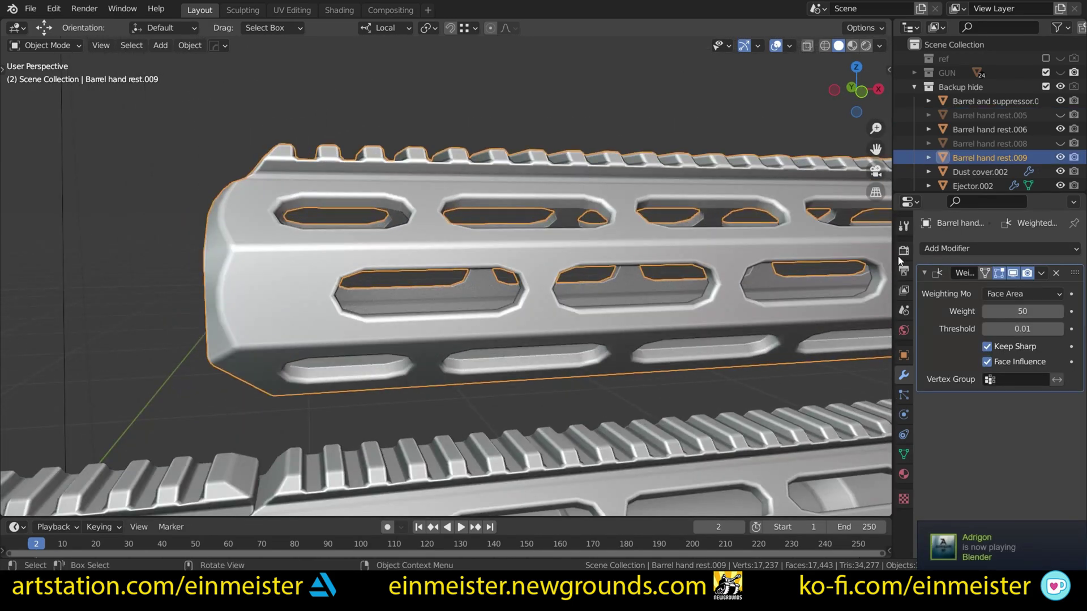
{"action": "left_click", "coordinate": [1056, 273]}
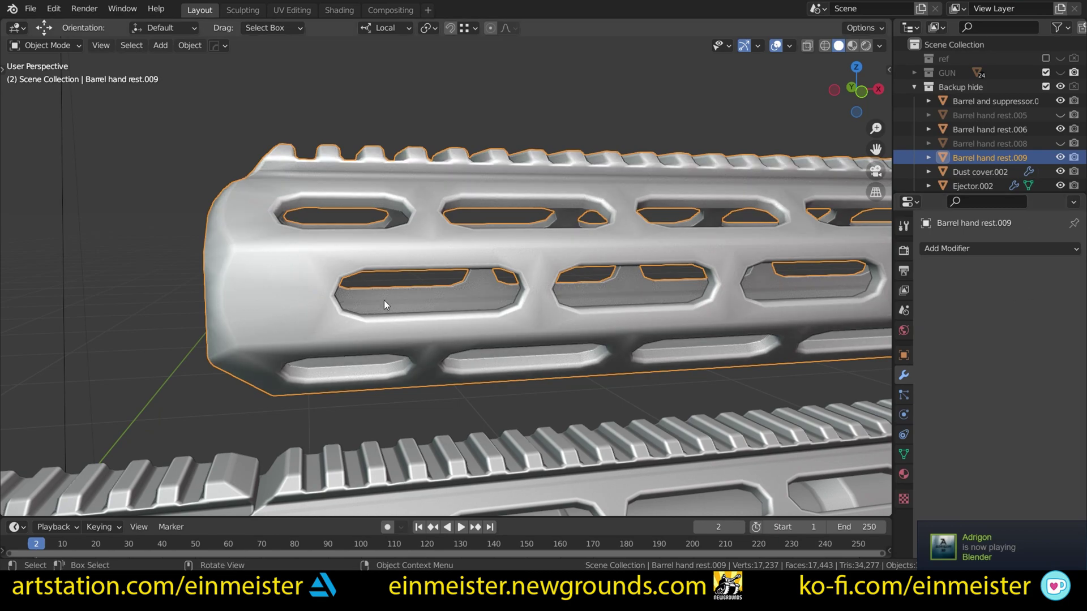
Set the face strength of all faces on the handguard copy above the rifle to Medium
{"action": "key", "text": "Tab"}
{"action": "key", "text": "a"}
{"action": "key", "text": "alt+n"}
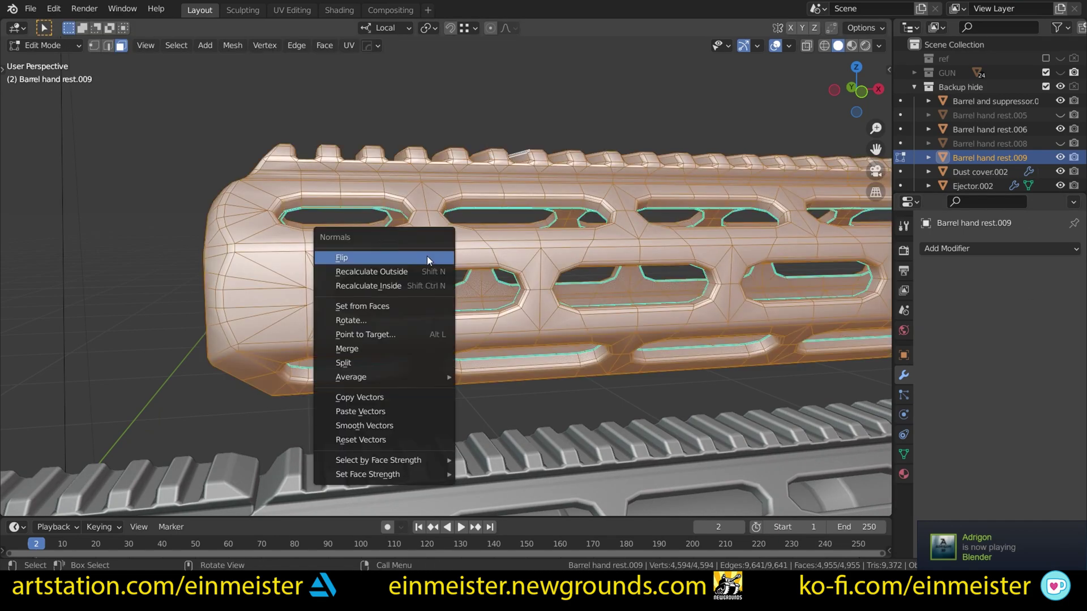
{"action": "mouse_move", "coordinate": [372, 474]}
{"action": "left_click", "coordinate": [501, 490]}
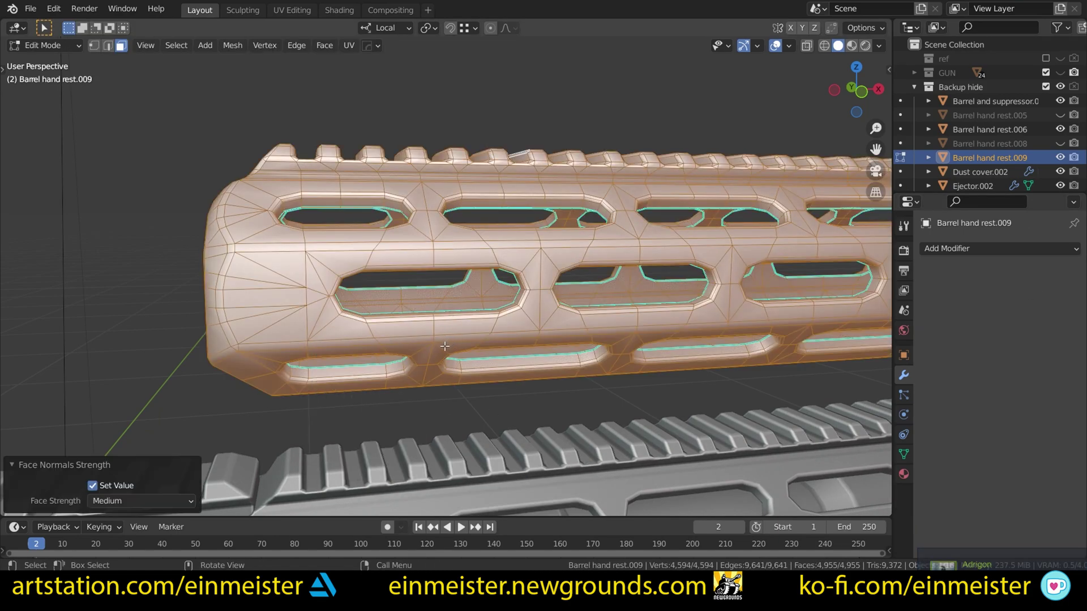
{"action": "key", "text": "Tab"}
Inspect the shading of the handguard copy above the rifle, switching the viewport matcap to glossy red
{"action": "left_click", "coordinate": [347, 420]}
{"action": "middle_click_drag", "start_coordinate": [385, 348], "coordinate": [488, 166]}
{"action": "left_click", "coordinate": [373, 261]}
{"action": "scroll", "coordinate": [371, 261], "scroll_direction": "up", "scroll_amount": 1}
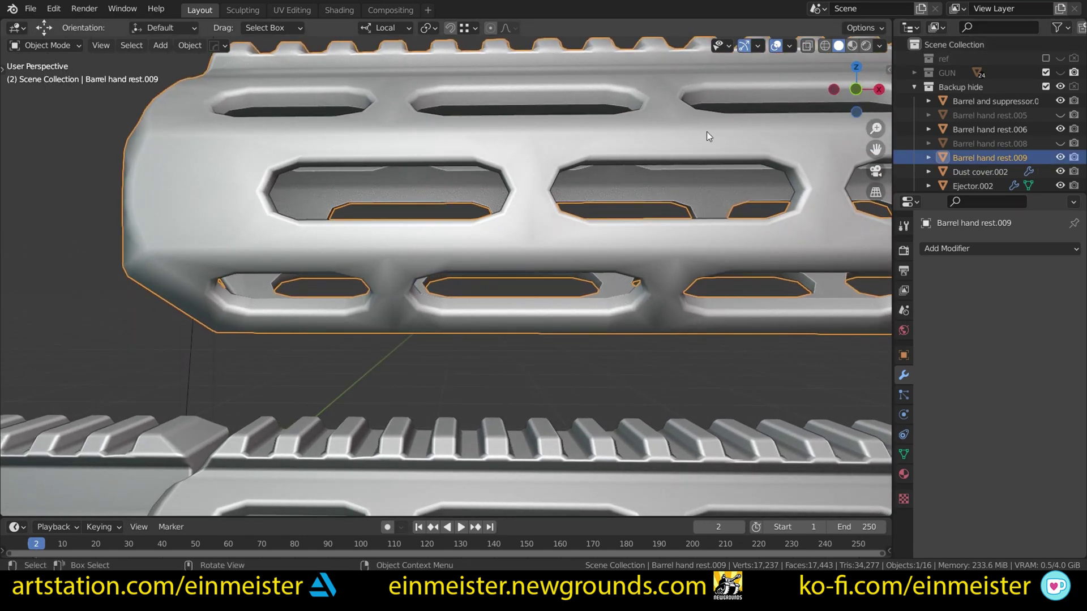
{"action": "middle_click_drag", "start_coordinate": [707, 131], "coordinate": [649, 133], "text": "shift"}
{"action": "left_click", "coordinate": [879, 45]}
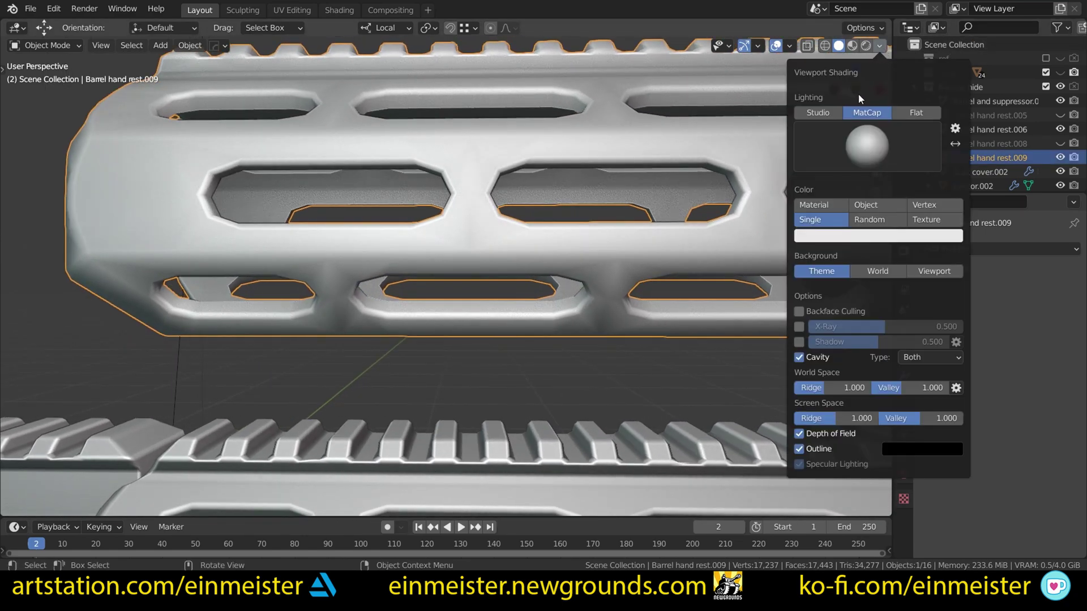
{"action": "left_click", "coordinate": [871, 141]}
{"action": "left_click", "coordinate": [869, 239]}
{"action": "scroll", "coordinate": [442, 162], "scroll_direction": "down", "scroll_amount": 2}
{"action": "middle_click_drag", "start_coordinate": [441, 162], "coordinate": [468, 149]}
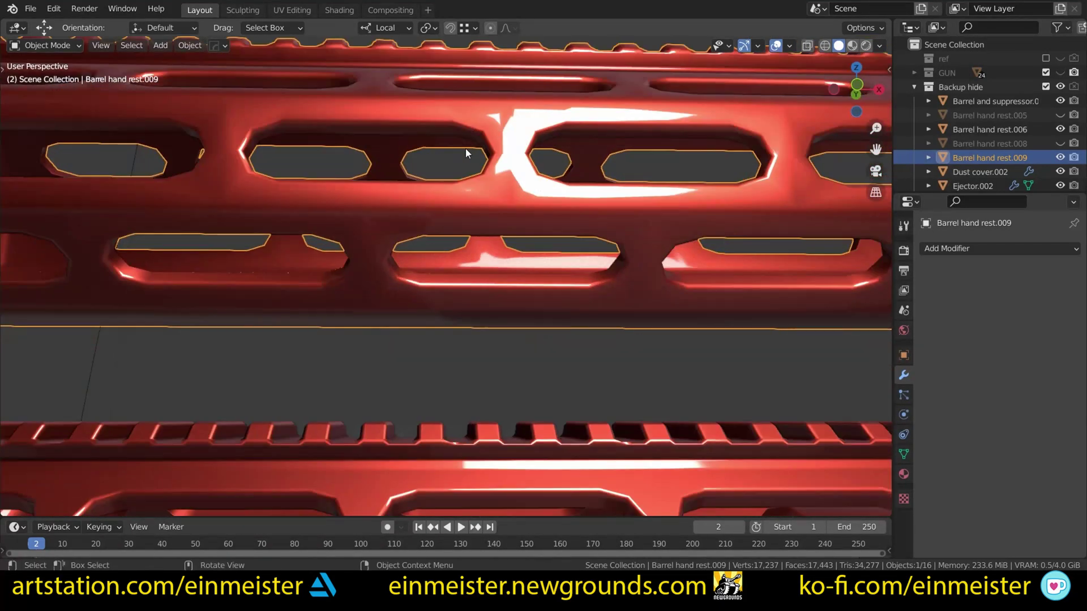
Add a Weighted Normal modifier to the handguard copy above the rifle and enable its Keep Sharp option
{"action": "left_click", "coordinate": [939, 253]}
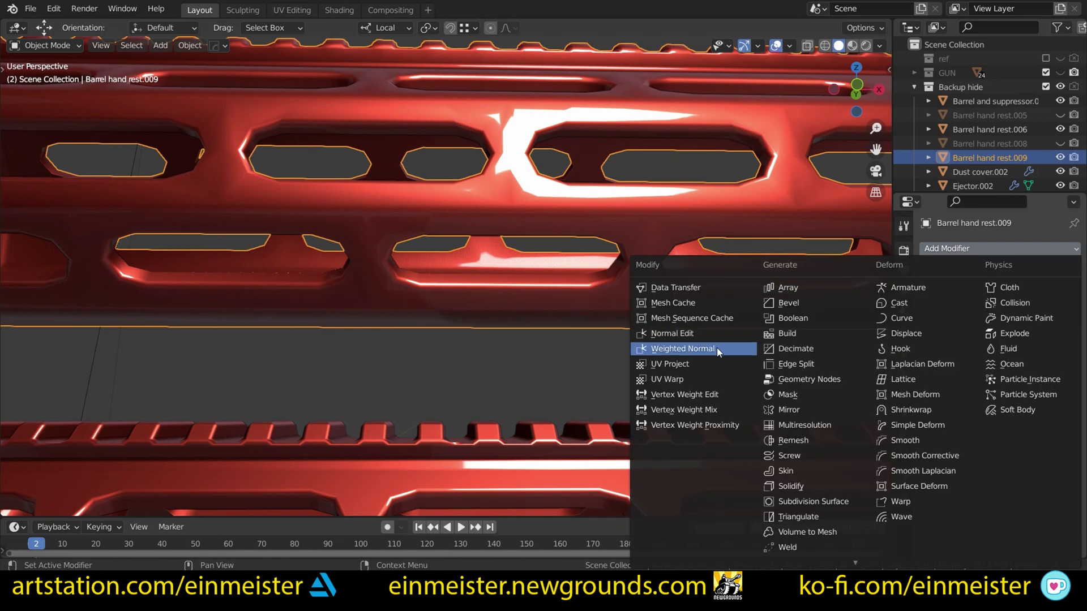
{"action": "left_click", "coordinate": [687, 349]}
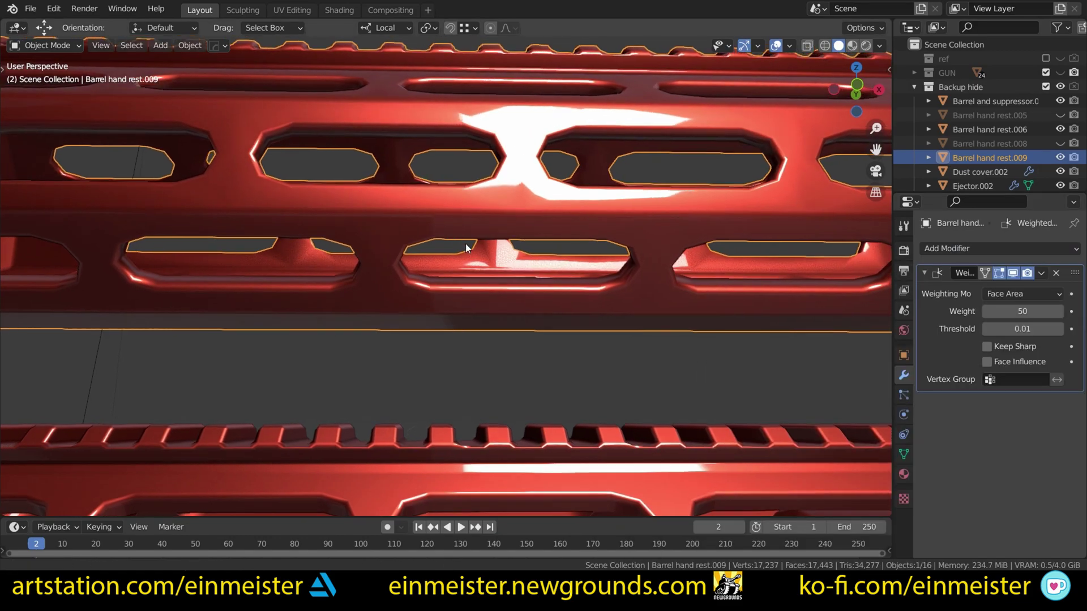
{"action": "middle_click_drag", "start_coordinate": [465, 243], "coordinate": [561, 161]}
{"action": "scroll", "coordinate": [672, 249], "scroll_direction": "down", "scroll_amount": 5}
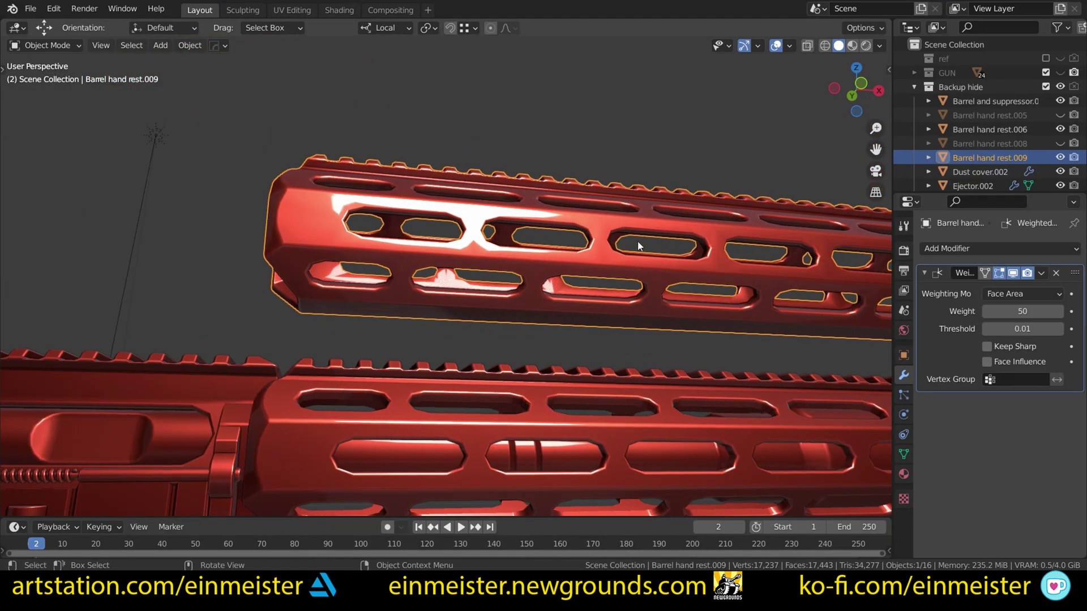
{"action": "middle_click_drag", "start_coordinate": [465, 262], "coordinate": [527, 283]}
{"action": "scroll", "coordinate": [540, 291], "scroll_direction": "up", "scroll_amount": 4}
{"action": "scroll", "coordinate": [479, 272], "scroll_direction": "up", "scroll_amount": 4}
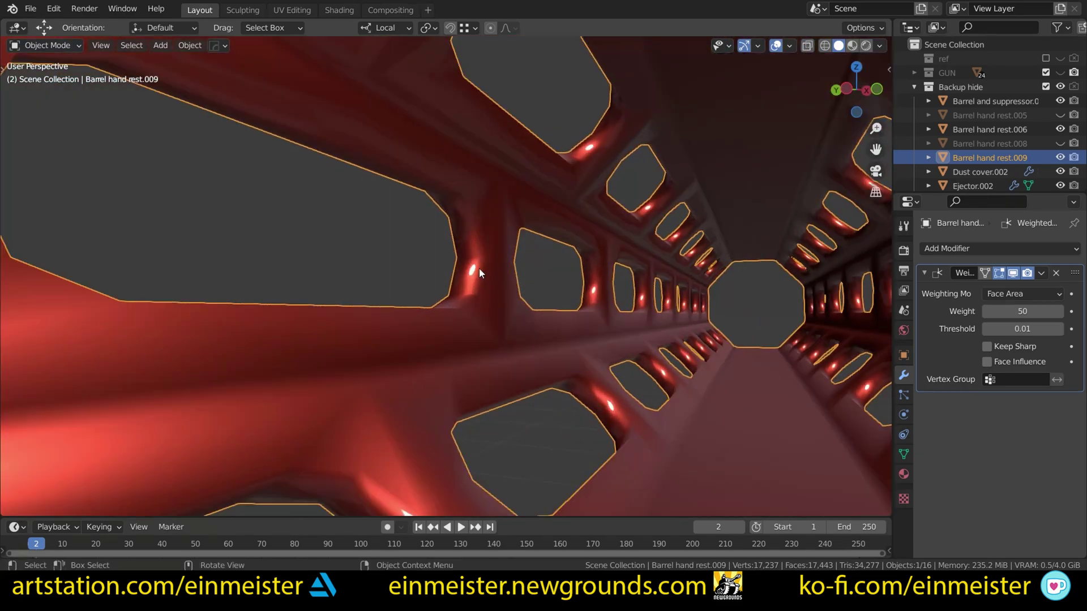
{"action": "left_click", "coordinate": [987, 347]}
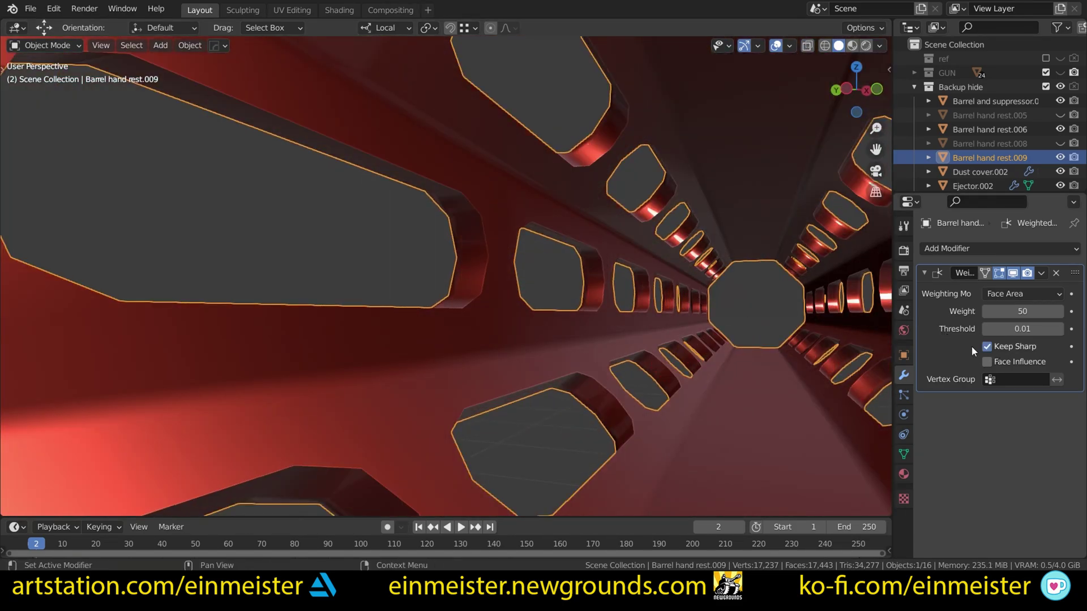
In Edit Mode, select the narrow bevel faces along the corner edges at the receiver end of the handguard copy
{"action": "scroll", "coordinate": [591, 263], "scroll_direction": "down", "scroll_amount": 5}
{"action": "middle_click_drag", "start_coordinate": [591, 264], "coordinate": [495, 263]}
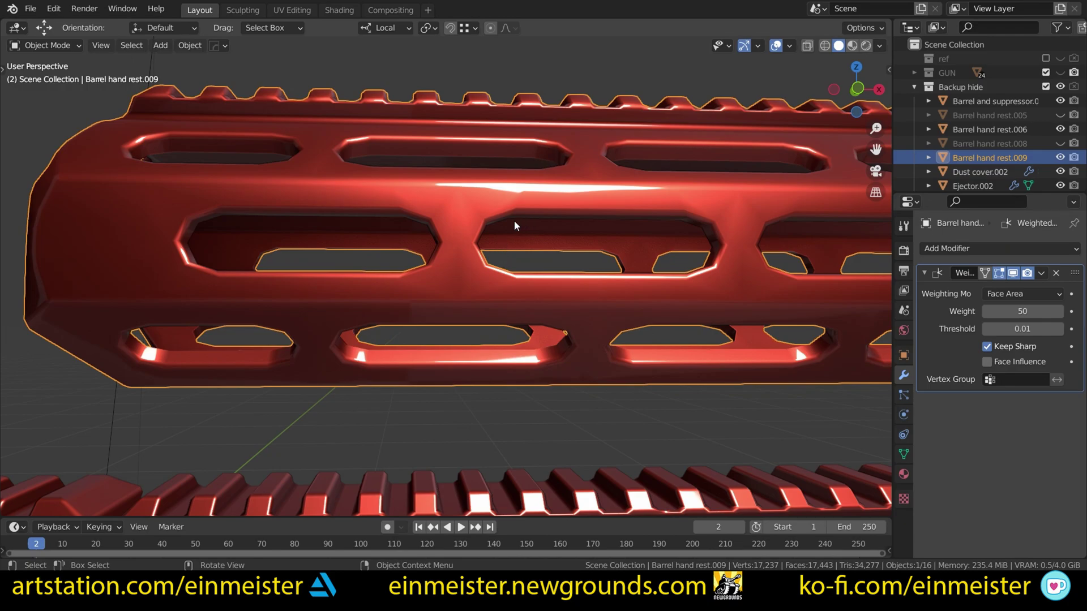
{"action": "mouse_move", "coordinate": [376, 203]}
{"action": "middle_mouse_down"}
{"action": "mouse_move", "coordinate": [409, 214]}
{"action": "mouse_move", "coordinate": [271, 267]}
{"action": "mouse_move", "coordinate": [384, 202]}
{"action": "middle_mouse_up"}
{"action": "key", "text": "Tab"}
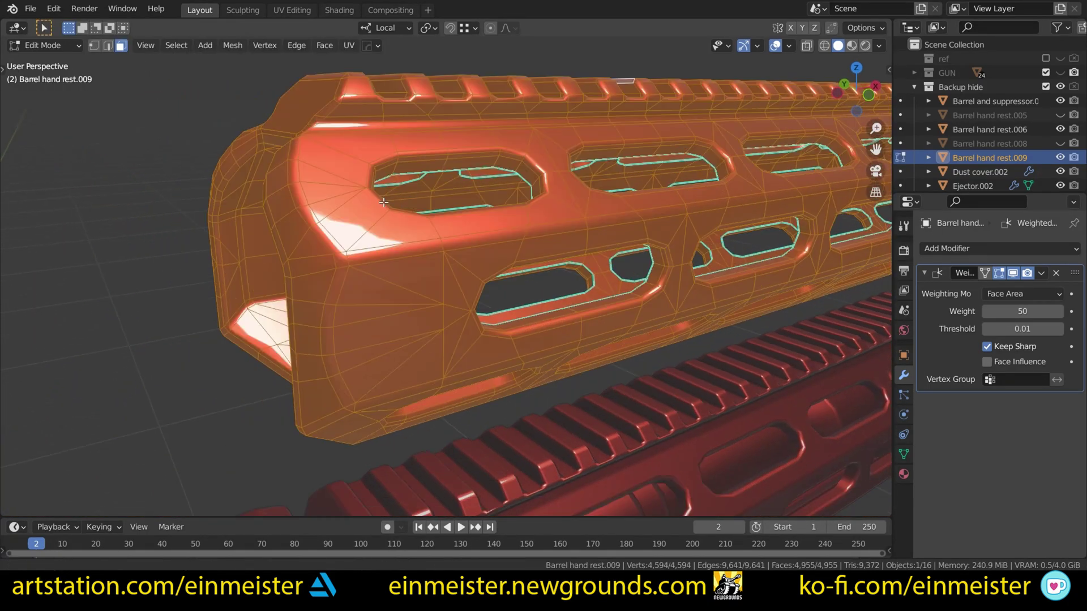
{"action": "scroll", "coordinate": [384, 202], "scroll_direction": "up", "scroll_amount": 5}
{"action": "left_click", "coordinate": [479, 290]}
{"action": "scroll", "coordinate": [482, 286], "scroll_direction": "down", "scroll_amount": 5}
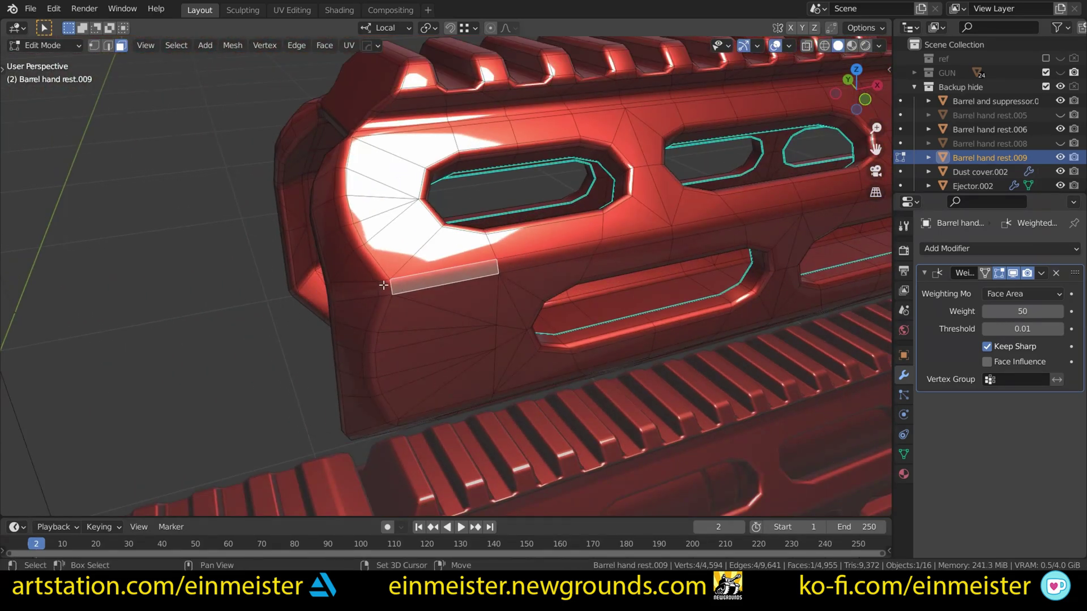
{"action": "left_click", "coordinate": [384, 286], "text": "shift"}
{"action": "left_click", "coordinate": [376, 269], "text": "shift"}
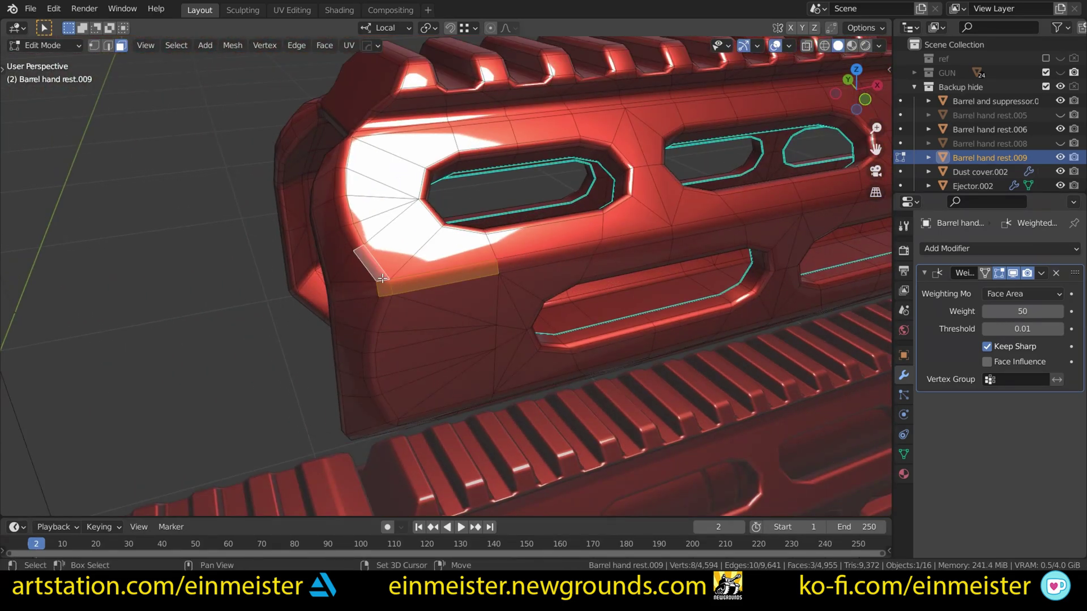
{"action": "left_click", "coordinate": [381, 290], "text": "alt+shift"}
Circle-select the large flat faces at the receiver end of two adjacent sides of the handguard copy
{"action": "mouse_move", "coordinate": [406, 290]}
{"action": "middle_mouse_down"}
{"action": "mouse_move", "coordinate": [439, 280]}
{"action": "mouse_move", "coordinate": [435, 320]}
{"action": "mouse_move", "coordinate": [376, 274]}
{"action": "middle_mouse_up"}
{"action": "left_click", "coordinate": [436, 320]}
{"action": "middle_click_drag", "start_coordinate": [375, 274], "coordinate": [377, 206]}
{"action": "key", "text": "c"}
{"action": "left_click_drag", "start_coordinate": [436, 267], "coordinate": [429, 332]}
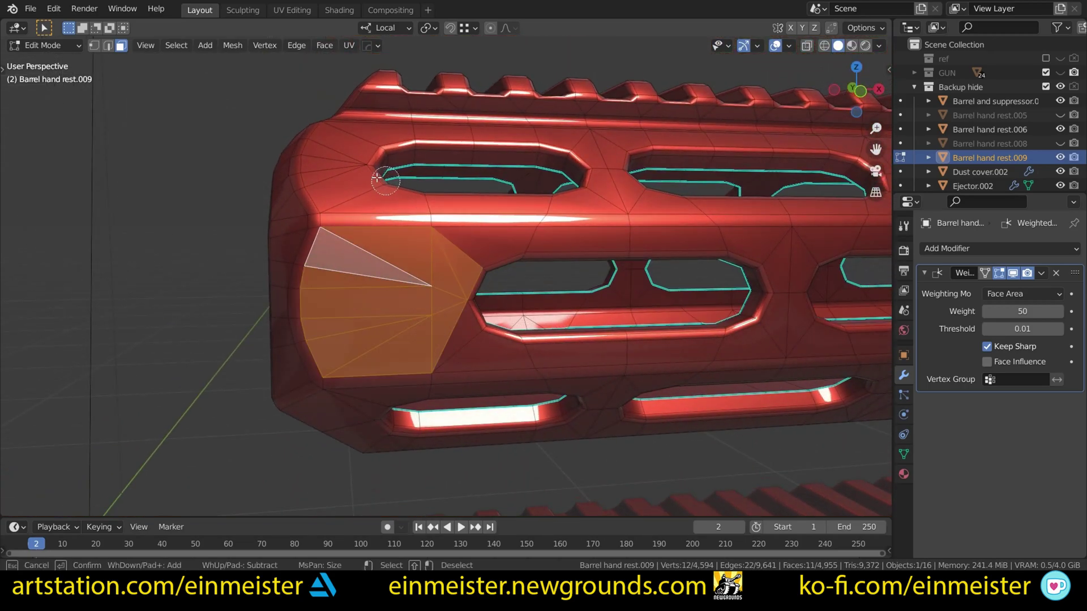
{"action": "key", "text": "Escape"}
{"action": "middle_click_drag", "start_coordinate": [345, 175], "coordinate": [342, 181]}
{"action": "key", "text": "c"}
{"action": "mouse_move", "coordinate": [317, 172]}
{"action": "left_mouse_down"}
{"action": "mouse_move", "coordinate": [302, 136]}
{"action": "mouse_move", "coordinate": [317, 98]}
{"action": "left_mouse_up"}
{"action": "key", "text": "Escape"}
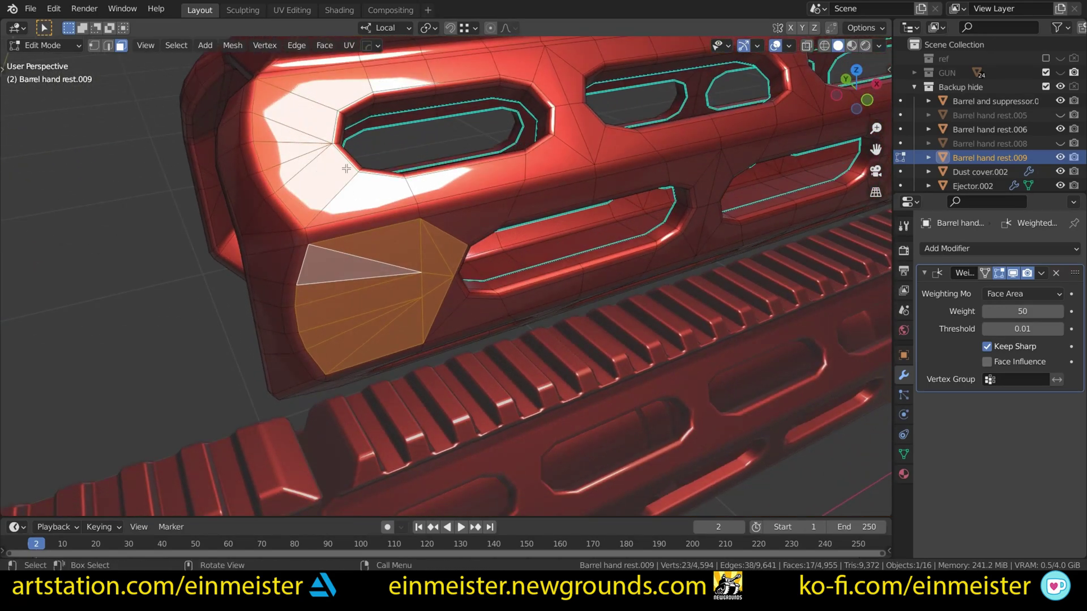
{"action": "middle_click_drag", "start_coordinate": [356, 228], "coordinate": [421, 311], "text": "shift"}
{"action": "key", "text": "c"}
{"action": "left_click", "coordinate": [423, 293]}
{"action": "key", "text": "Escape"}
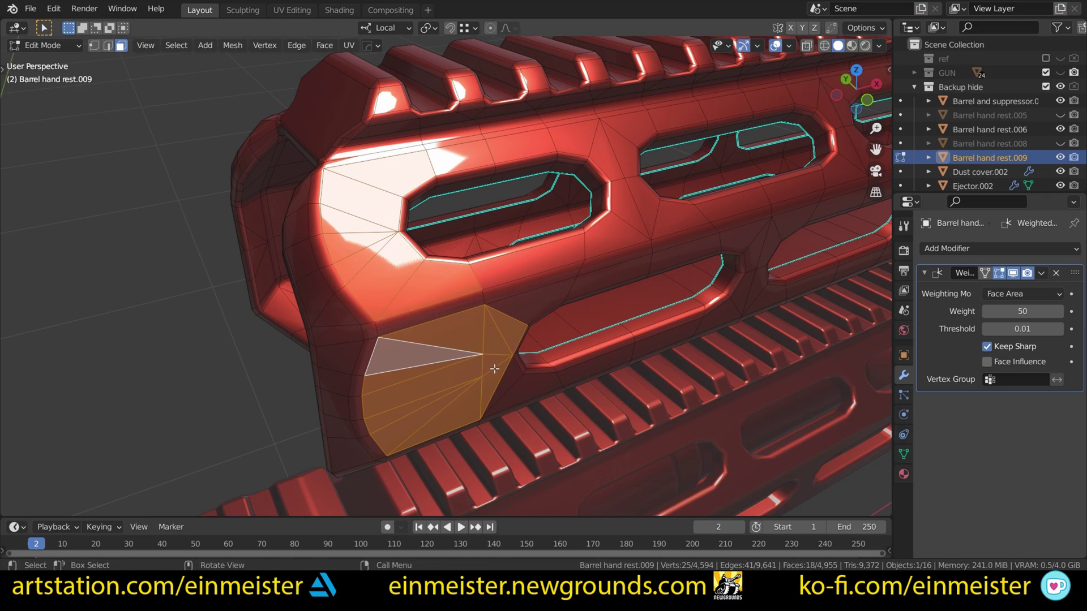
{"action": "mouse_move", "coordinate": [482, 372]}
{"action": "middle_mouse_down"}
{"action": "mouse_move", "coordinate": [575, 364]}
{"action": "mouse_move", "coordinate": [480, 358]}
{"action": "middle_mouse_up"}
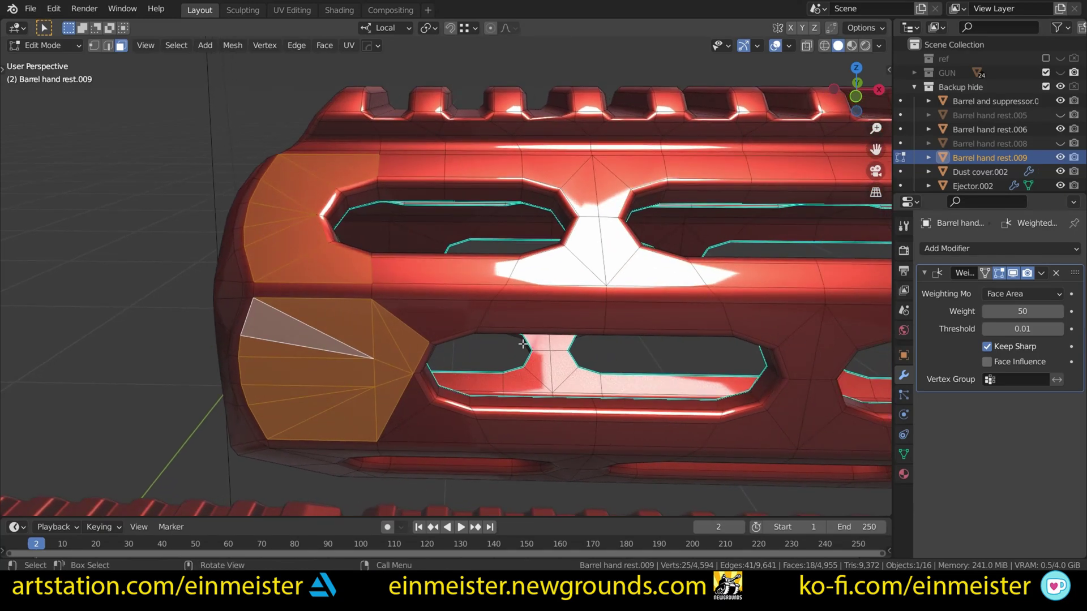
Clear the face selection and select all faces of the handguard copy assigned to the edges material
{"action": "key", "text": "alt+a"}
{"action": "key", "text": "Tab"}
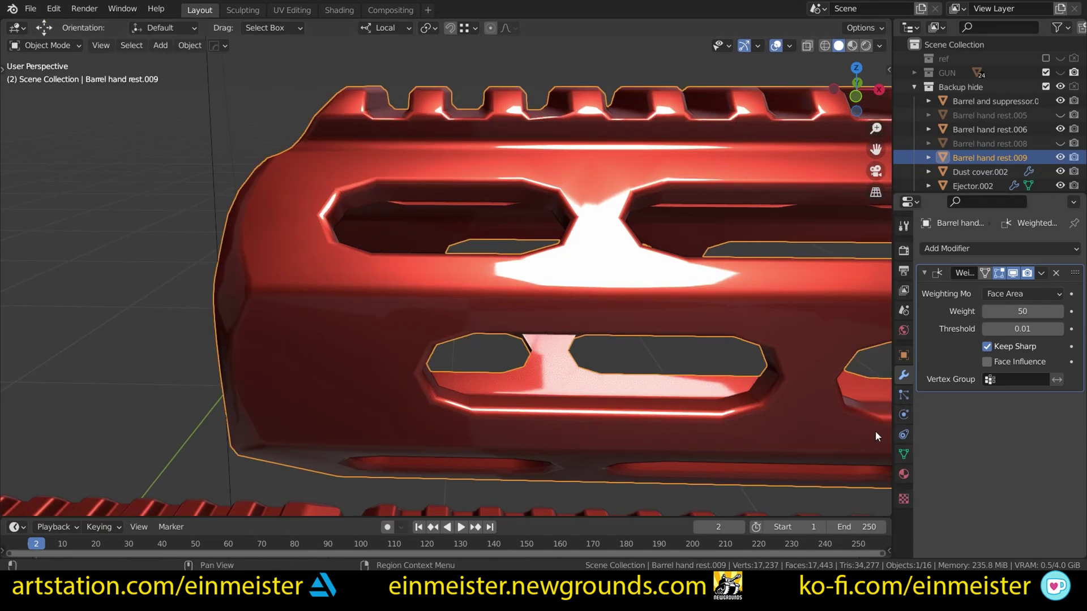
{"action": "key", "text": "Tab"}
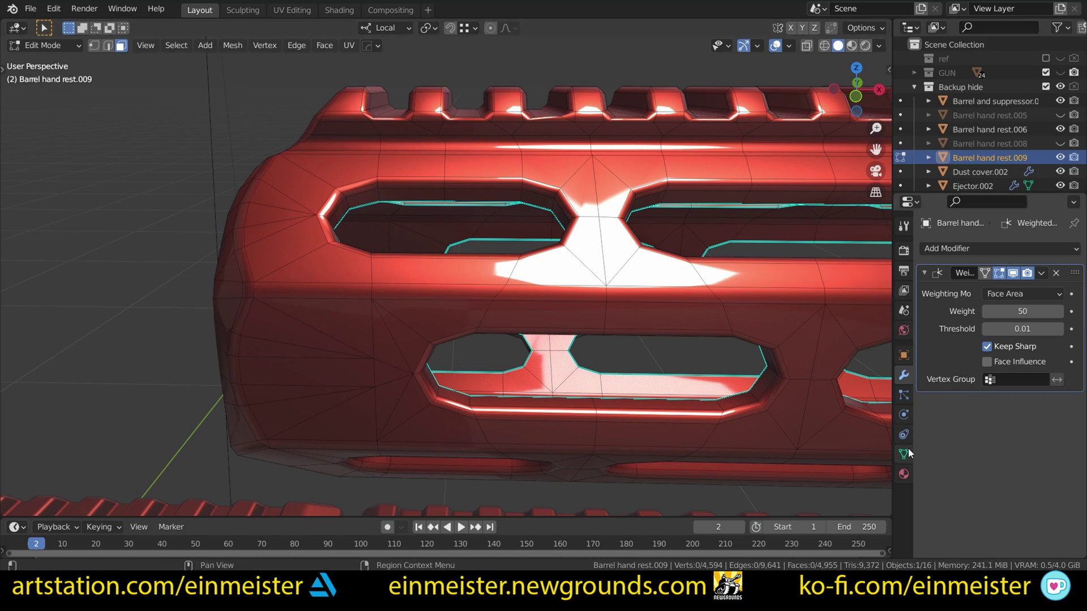
{"action": "left_click", "coordinate": [903, 475]}
{"action": "left_click", "coordinate": [903, 375]}
{"action": "left_click", "coordinate": [904, 474]}
{"action": "left_click", "coordinate": [943, 265]}
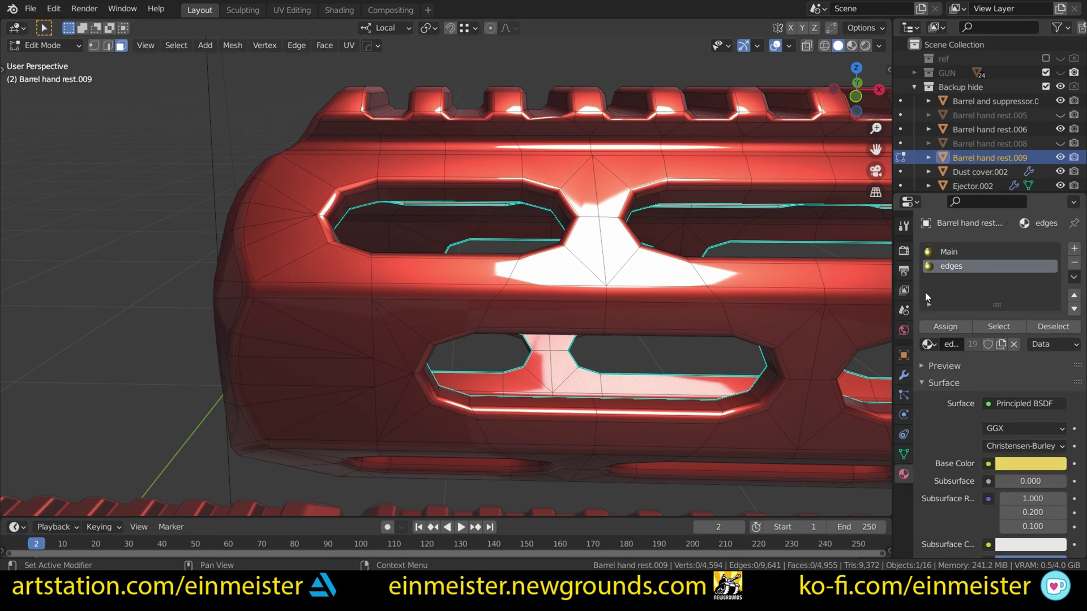
{"action": "left_click", "coordinate": [996, 327]}
Switch the viewport matcap to light grey and view the selected edge faces alongside the whole rifle
{"action": "scroll", "coordinate": [530, 233], "scroll_direction": "down", "scroll_amount": 8}
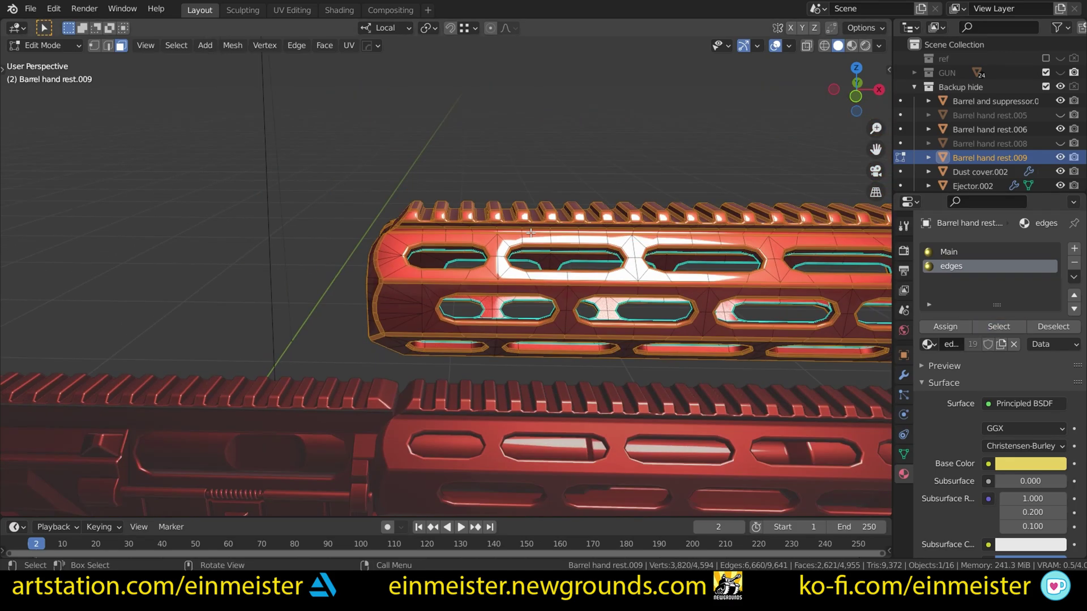
{"action": "middle_click_drag", "start_coordinate": [531, 232], "coordinate": [588, 238]}
{"action": "scroll", "coordinate": [587, 238], "scroll_direction": "up", "scroll_amount": 6}
{"action": "middle_click_drag", "start_coordinate": [462, 202], "coordinate": [445, 204]}
{"action": "left_click", "coordinate": [879, 45]}
{"action": "left_click", "coordinate": [861, 151]}
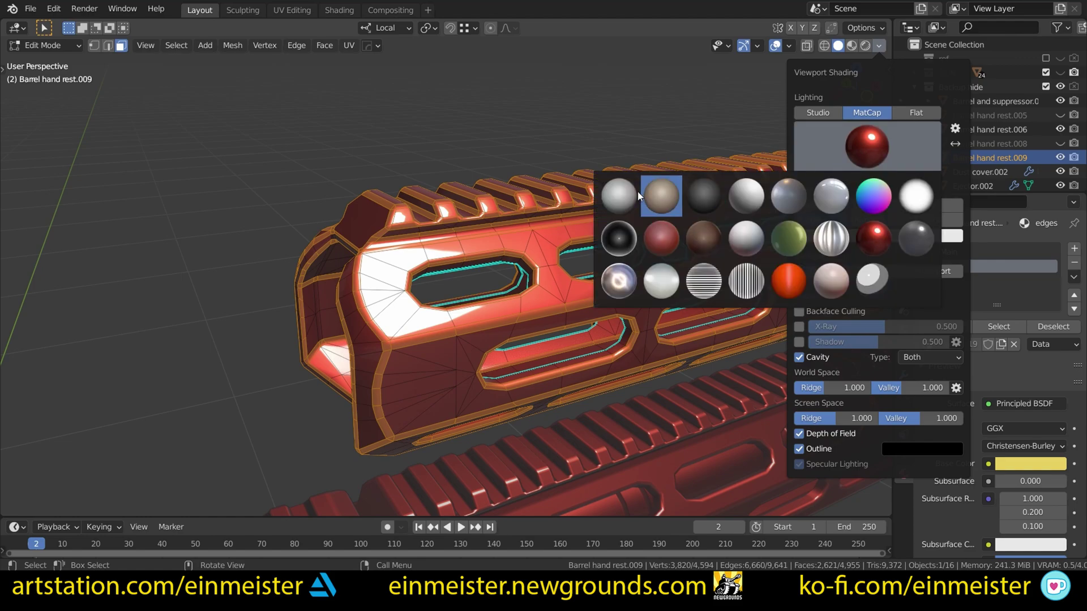
{"action": "left_click", "coordinate": [655, 194]}
{"action": "scroll", "coordinate": [541, 247], "scroll_direction": "down", "scroll_amount": 6}
{"action": "middle_click_drag", "start_coordinate": [542, 247], "coordinate": [507, 242]}
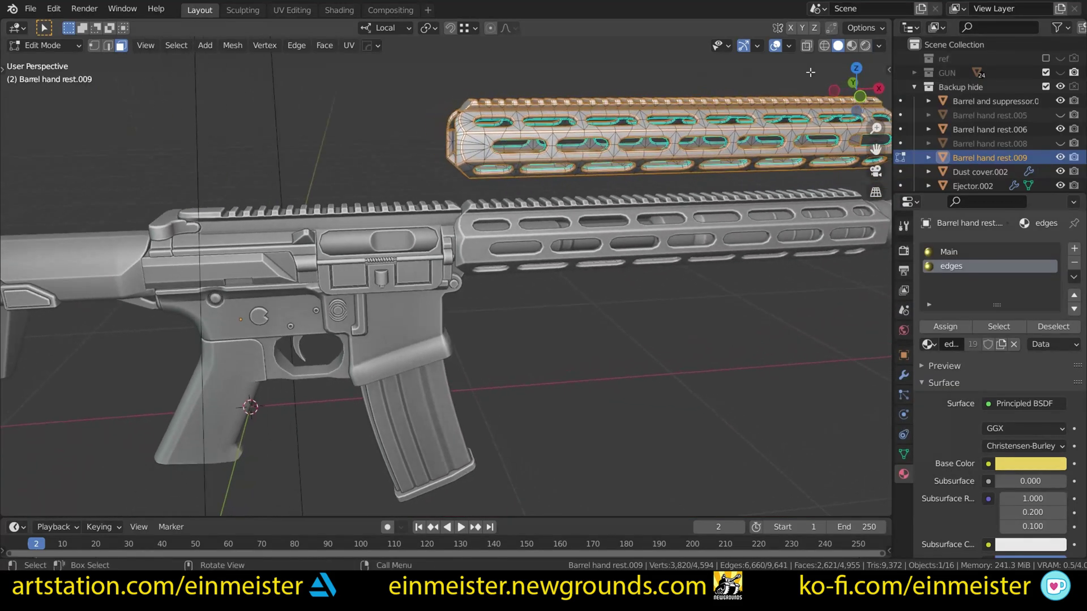
Set the viewport colour to Material and examine the edges material on the rifle and the handguard copy
{"action": "left_click", "coordinate": [879, 46]}
{"action": "left_click", "coordinate": [815, 205]}
{"action": "scroll", "coordinate": [508, 190], "scroll_direction": "up", "scroll_amount": 6}
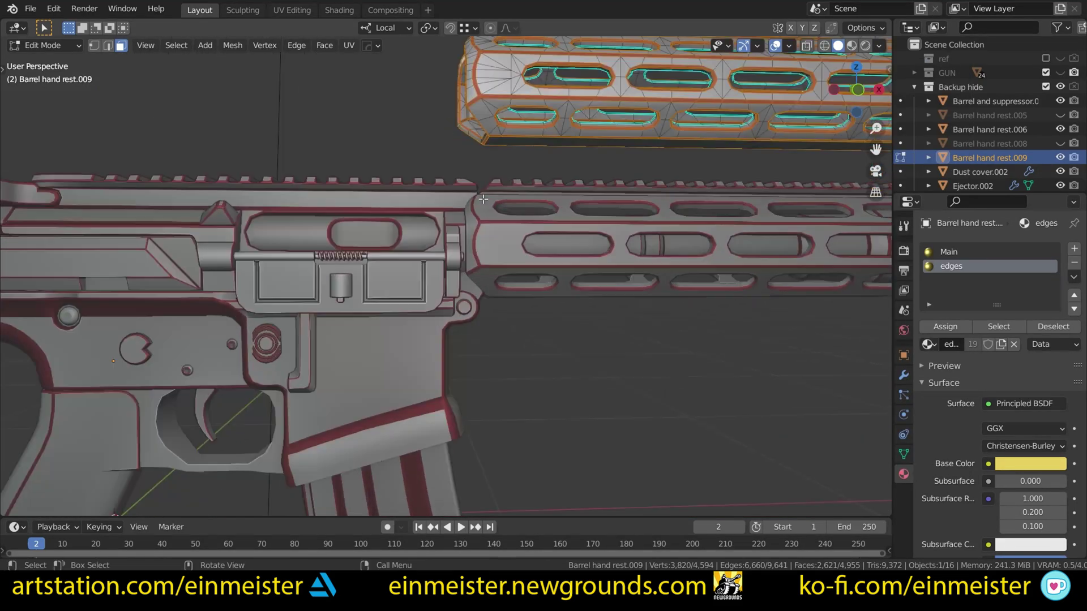
{"action": "middle_click_drag", "start_coordinate": [508, 190], "coordinate": [466, 176], "text": "shift"}
{"action": "middle_click_drag", "start_coordinate": [614, 171], "coordinate": [726, 165], "text": "shift"}
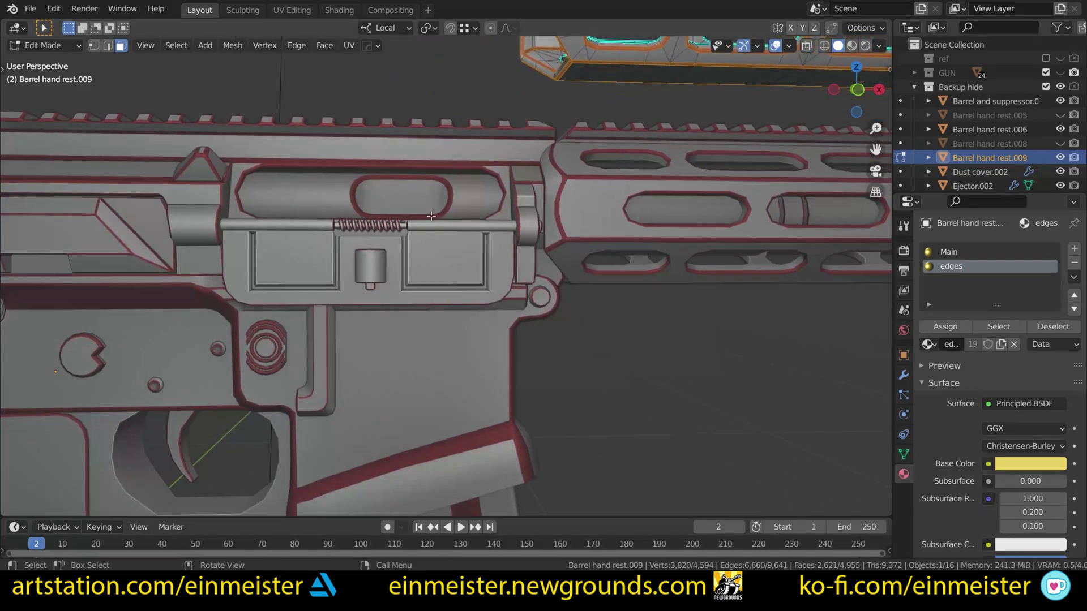
{"action": "middle_click_drag", "start_coordinate": [382, 200], "coordinate": [525, 256], "text": "shift"}
{"action": "scroll", "coordinate": [513, 255], "scroll_direction": "up", "scroll_amount": 3}
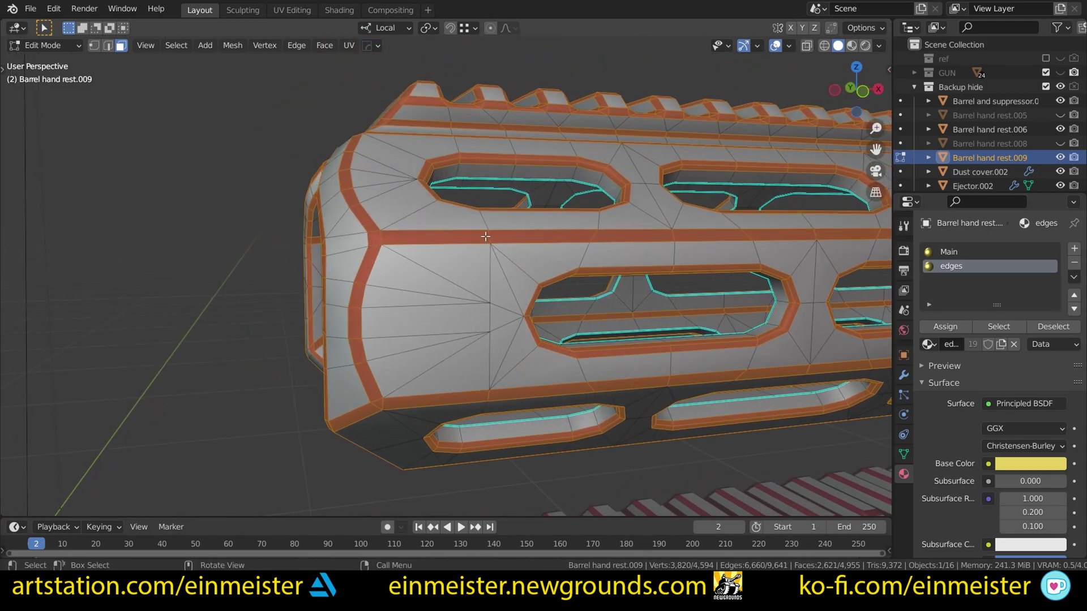
Set the face strength of the selected edges-material faces to Medium
{"action": "key", "text": "alt"}
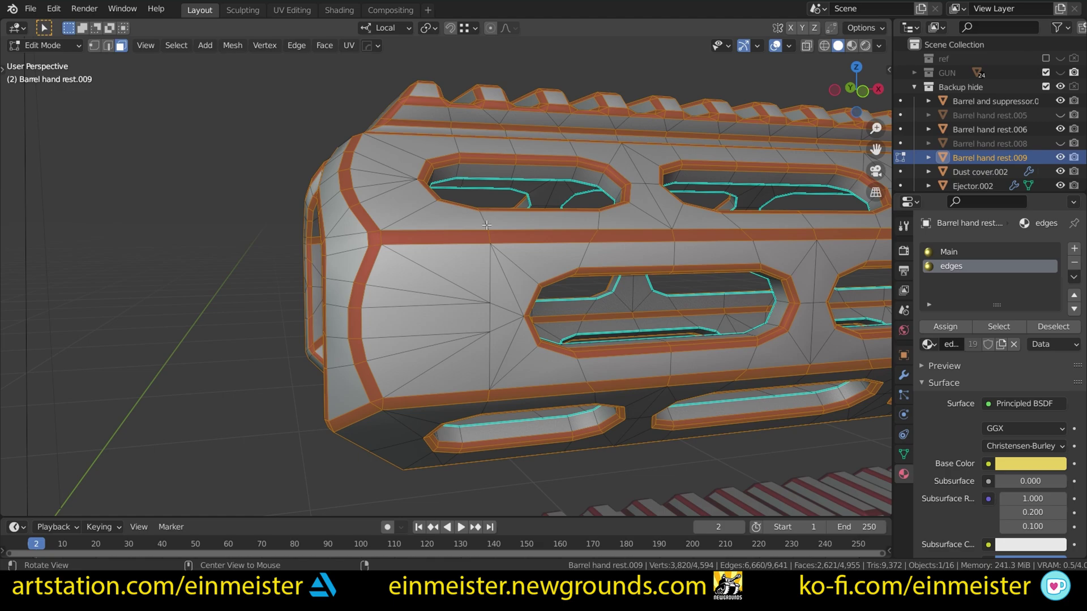
{"action": "key", "text": "alt+n"}
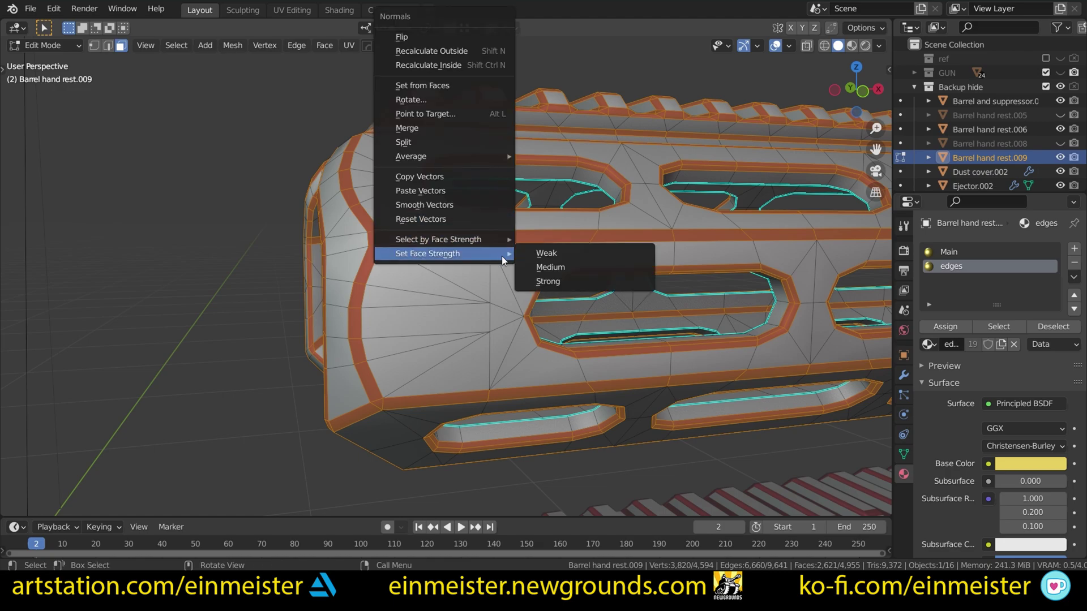
{"action": "left_click", "coordinate": [533, 267]}
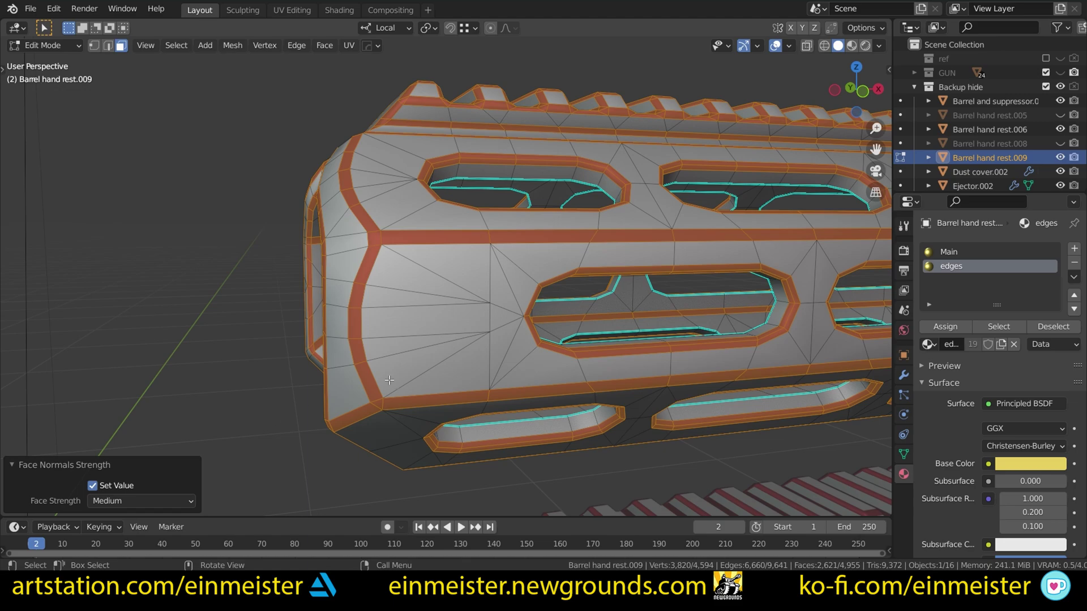
Invert the face selection, set the face strength of the flat faces to Strong, and return to Object Mode
{"action": "key", "text": "ctrl+i"}
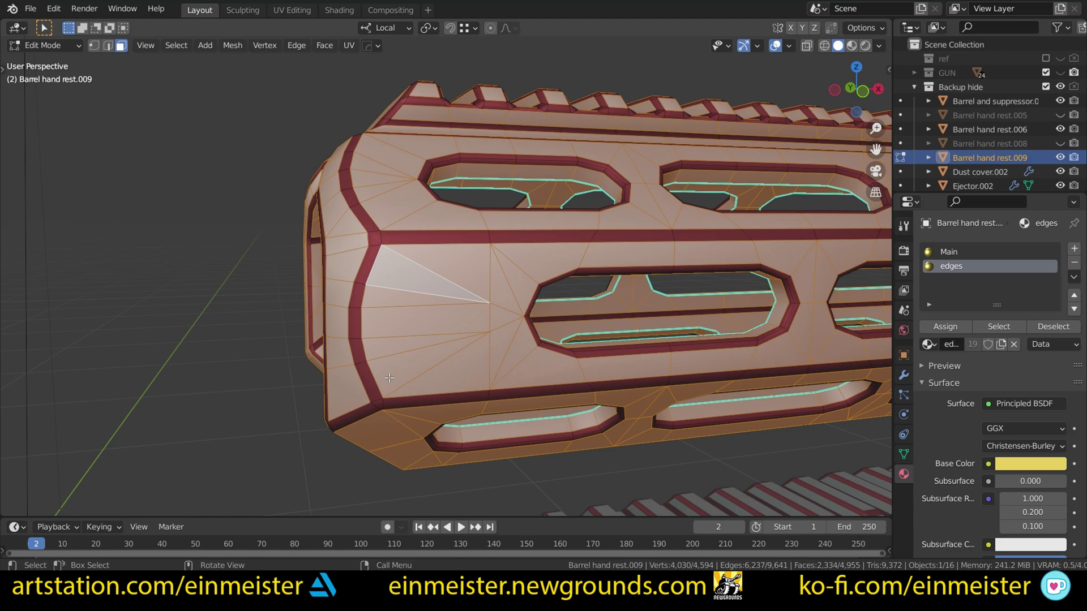
{"action": "key", "text": "alt+n"}
{"action": "mouse_move", "coordinate": [390, 378]}
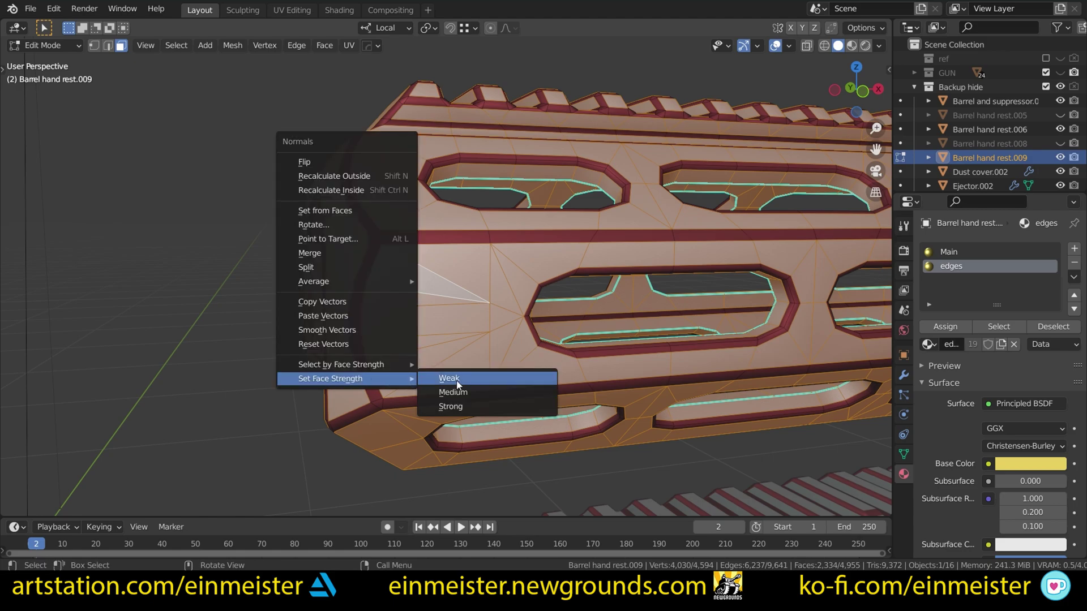
{"action": "left_click", "coordinate": [474, 408]}
{"action": "key", "text": "Tab"}
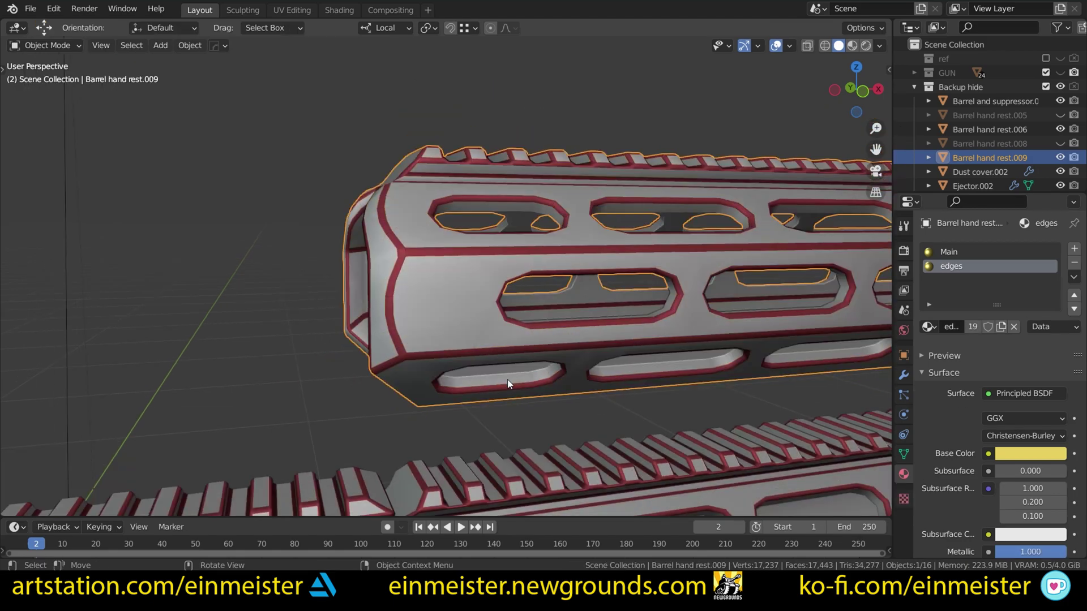
Set the viewport colour to Single and the matcap to glossy red
{"action": "left_click", "coordinate": [881, 46]}
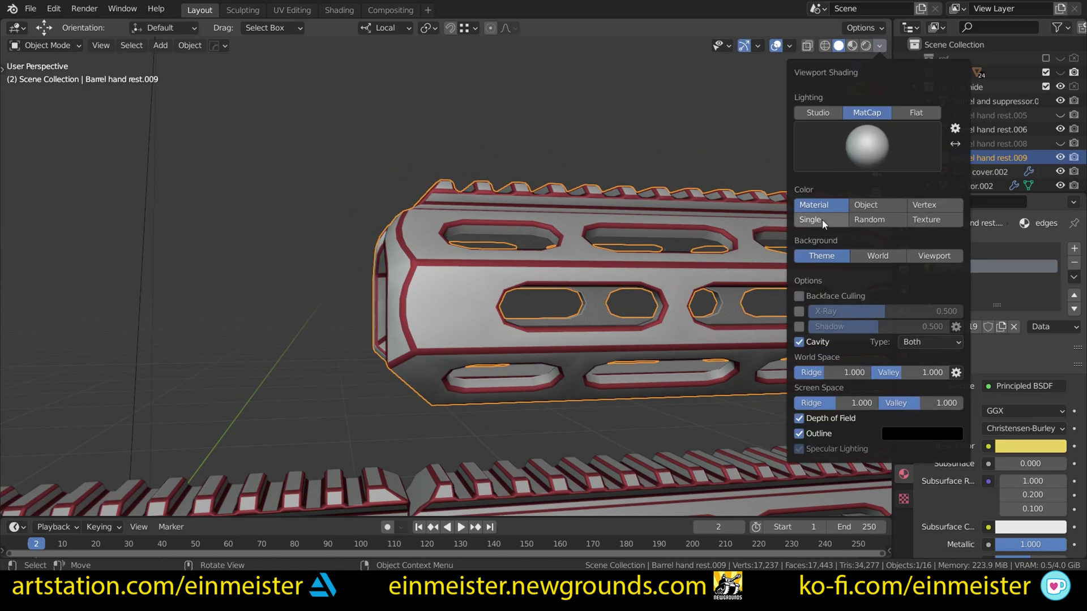
{"action": "left_click", "coordinate": [822, 220]}
{"action": "scroll", "coordinate": [478, 244], "scroll_direction": "up", "scroll_amount": 3}
{"action": "left_click", "coordinate": [879, 46]}
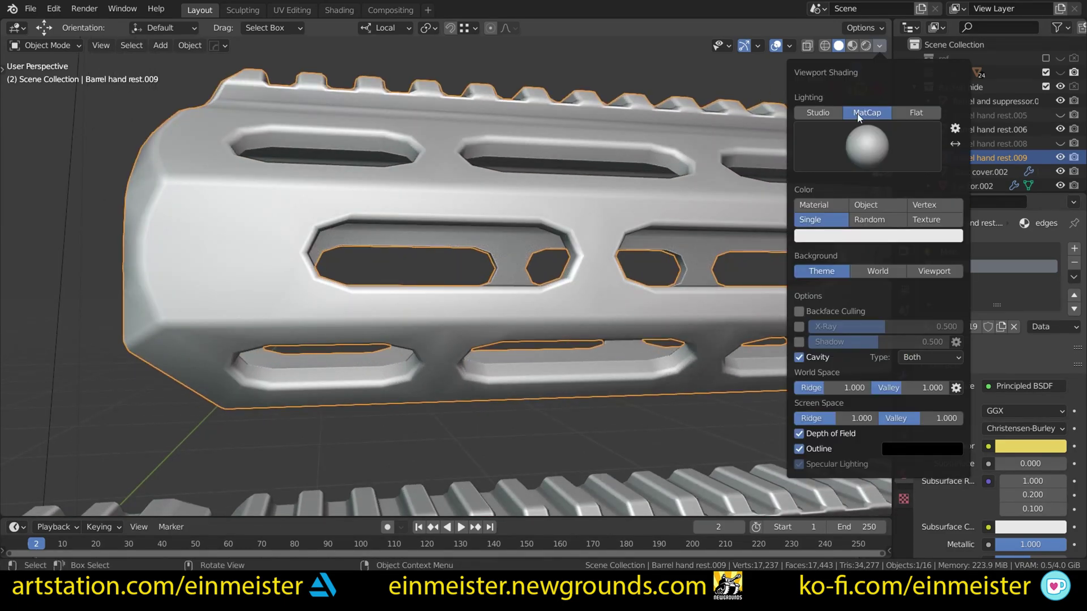
{"action": "left_click", "coordinate": [857, 113]}
{"action": "left_click", "coordinate": [866, 146]}
{"action": "left_click", "coordinate": [881, 243]}
{"action": "mouse_move", "coordinate": [736, 430]}
{"action": "middle_mouse_down"}
{"action": "mouse_move", "coordinate": [575, 335]}
{"action": "mouse_move", "coordinate": [712, 267]}
{"action": "mouse_move", "coordinate": [804, 306]}
{"action": "middle_mouse_up"}
Enable Face Influence in the handguard copy's Weighted Normal modifier and view the shading from another angle
{"action": "left_click", "coordinate": [904, 374]}
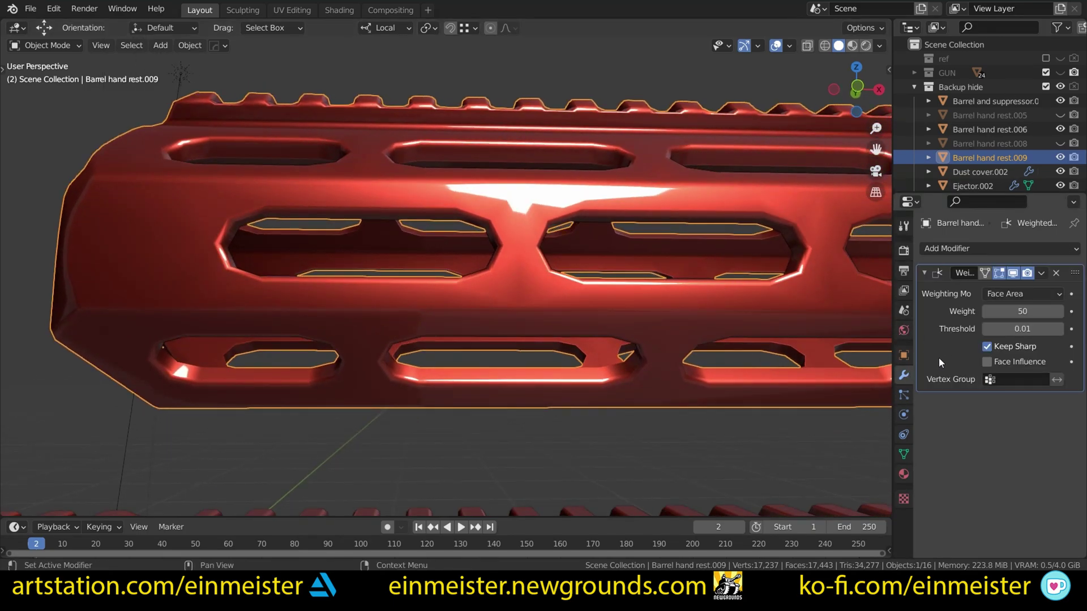
{"action": "left_click", "coordinate": [1002, 362]}
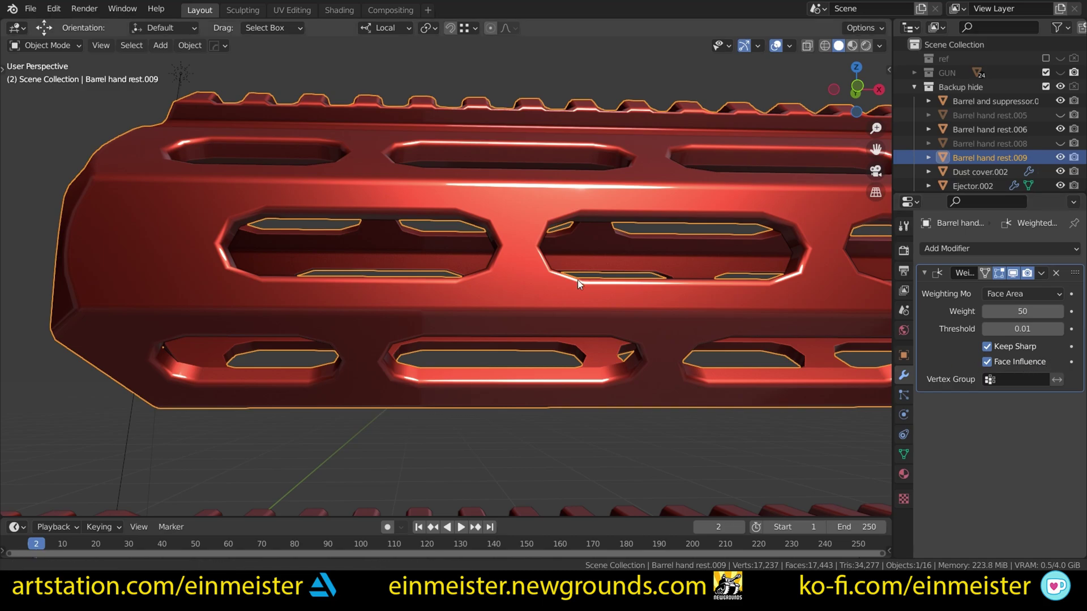
{"action": "mouse_move", "coordinate": [577, 279]}
{"action": "middle_mouse_down"}
{"action": "mouse_move", "coordinate": [472, 271]}
{"action": "mouse_move", "coordinate": [496, 248]}
{"action": "mouse_move", "coordinate": [488, 234]}
{"action": "mouse_move", "coordinate": [504, 244]}
{"action": "mouse_move", "coordinate": [454, 242]}
{"action": "mouse_move", "coordinate": [491, 213]}
{"action": "middle_mouse_up"}
Toggle Face Influence off and on to compare the highlight between the handguard's slots up close
{"action": "left_click", "coordinate": [987, 362]}
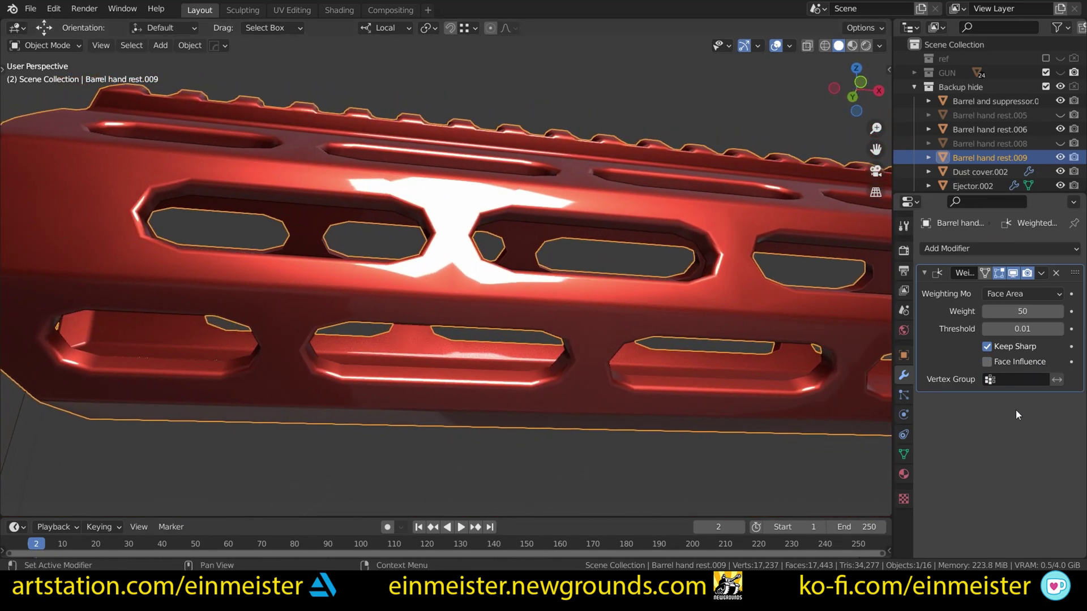
{"action": "left_click", "coordinate": [1011, 362]}
{"action": "left_click", "coordinate": [1011, 362]}
{"action": "left_click", "coordinate": [1011, 361]}
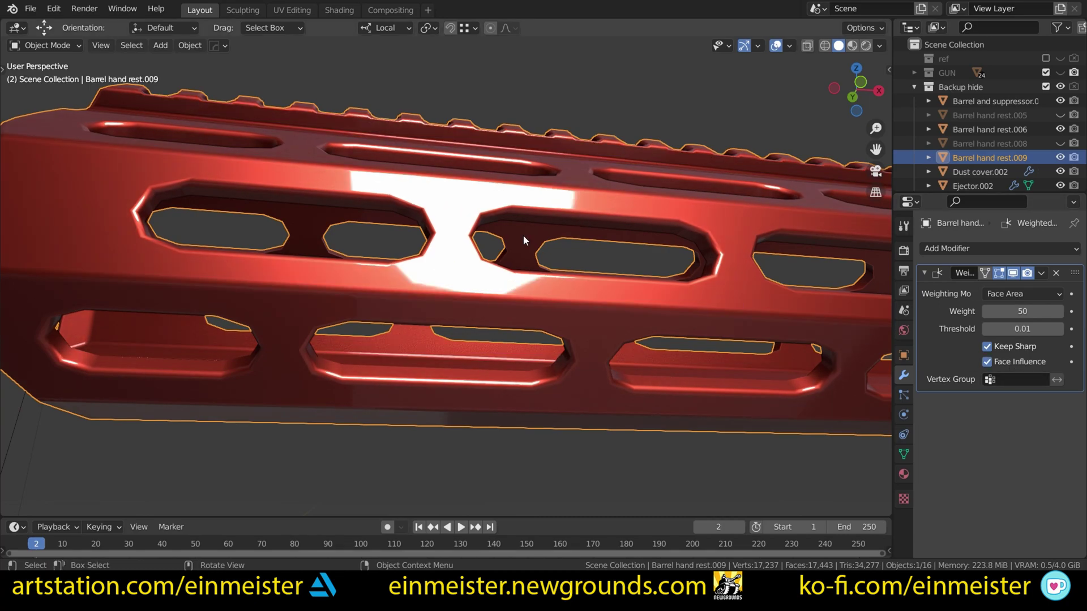
{"action": "scroll", "coordinate": [455, 249], "scroll_direction": "up", "scroll_amount": 5}
{"action": "middle_click_drag", "start_coordinate": [455, 247], "coordinate": [497, 227], "text": "shift"}
{"action": "left_click", "coordinate": [1036, 362]}
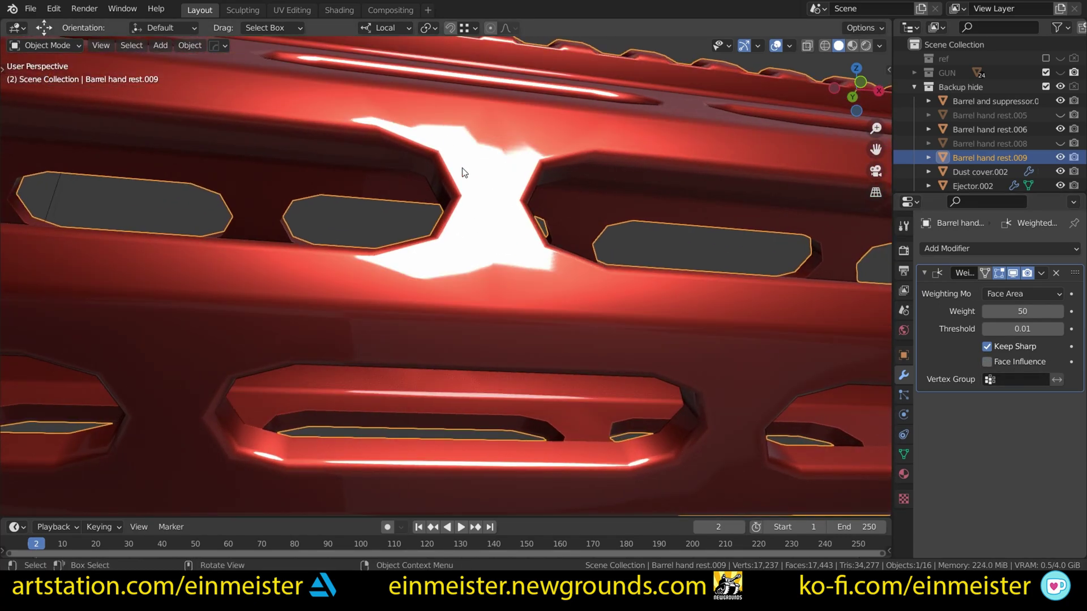
Inspect the highlight between the handguard's slots from several angles and turn Face Influence back on
{"action": "middle_click_drag", "start_coordinate": [462, 168], "coordinate": [594, 299]}
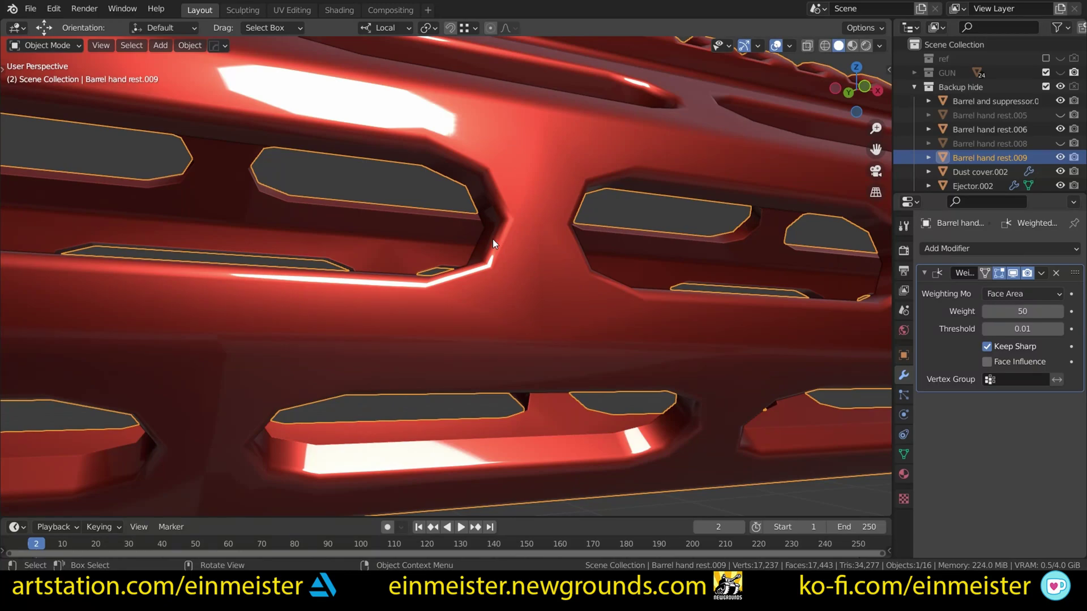
{"action": "middle_click_drag", "start_coordinate": [530, 249], "coordinate": [575, 288]}
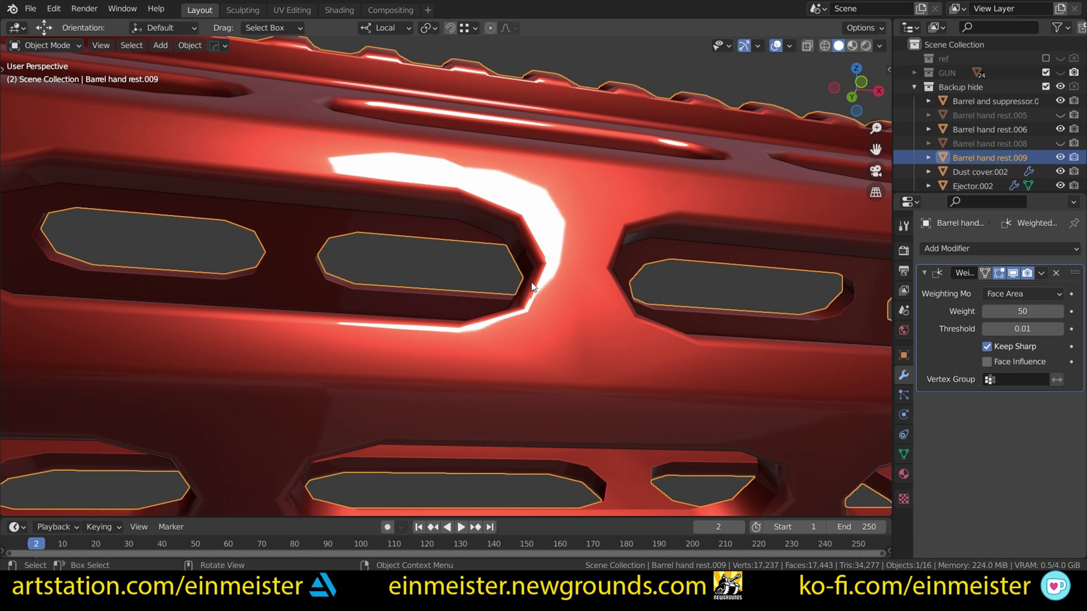
{"action": "middle_click_drag", "start_coordinate": [529, 275], "coordinate": [509, 232]}
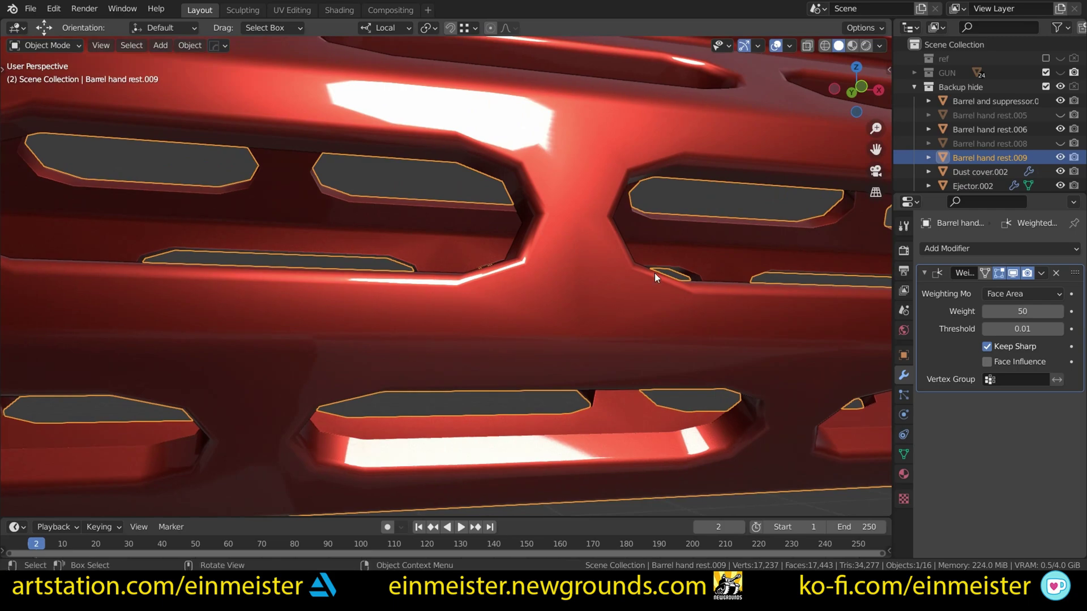
{"action": "left_click", "coordinate": [986, 361]}
{"action": "scroll", "coordinate": [513, 182], "scroll_direction": "down", "scroll_amount": 5}
{"action": "middle_click_drag", "start_coordinate": [513, 181], "coordinate": [517, 181]}
{"action": "scroll", "coordinate": [516, 182], "scroll_direction": "up", "scroll_amount": 4}
Hide the Weighted Normal modifier in the viewport and mark the outer edge loop of the first side slot as sharp
{"action": "left_click", "coordinate": [1012, 273]}
{"action": "mouse_move", "coordinate": [587, 237]}
{"action": "middle_mouse_down"}
{"action": "mouse_move", "coordinate": [544, 231]}
{"action": "mouse_move", "coordinate": [586, 280]}
{"action": "middle_mouse_up"}
{"action": "key", "text": "Tab"}
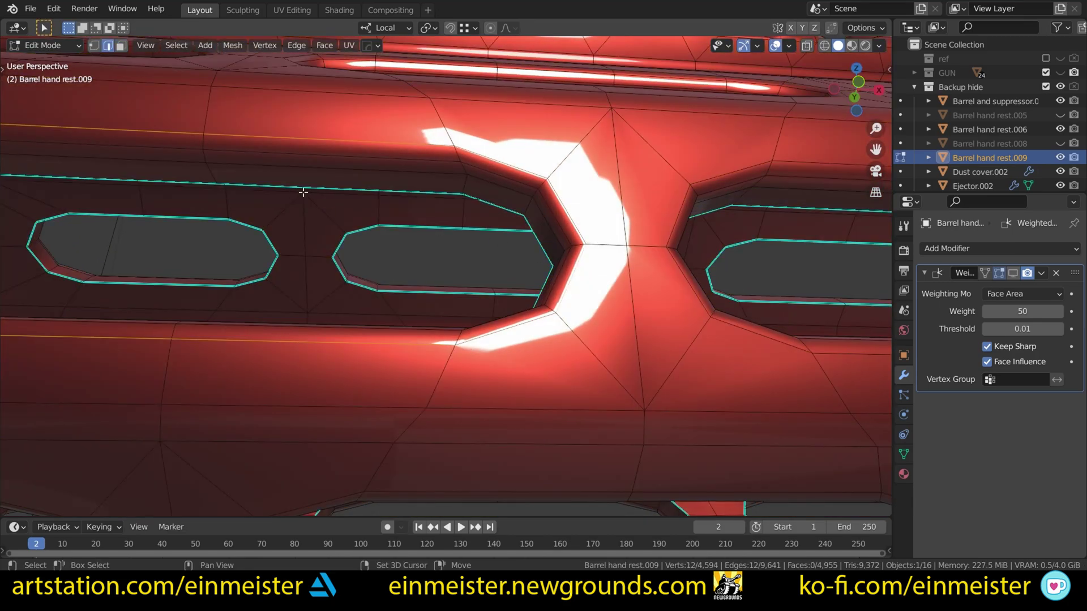
{"action": "scroll", "coordinate": [304, 192], "scroll_direction": "down", "scroll_amount": 5}
{"action": "right_click", "coordinate": [479, 197]}
{"action": "left_click", "coordinate": [479, 197]}
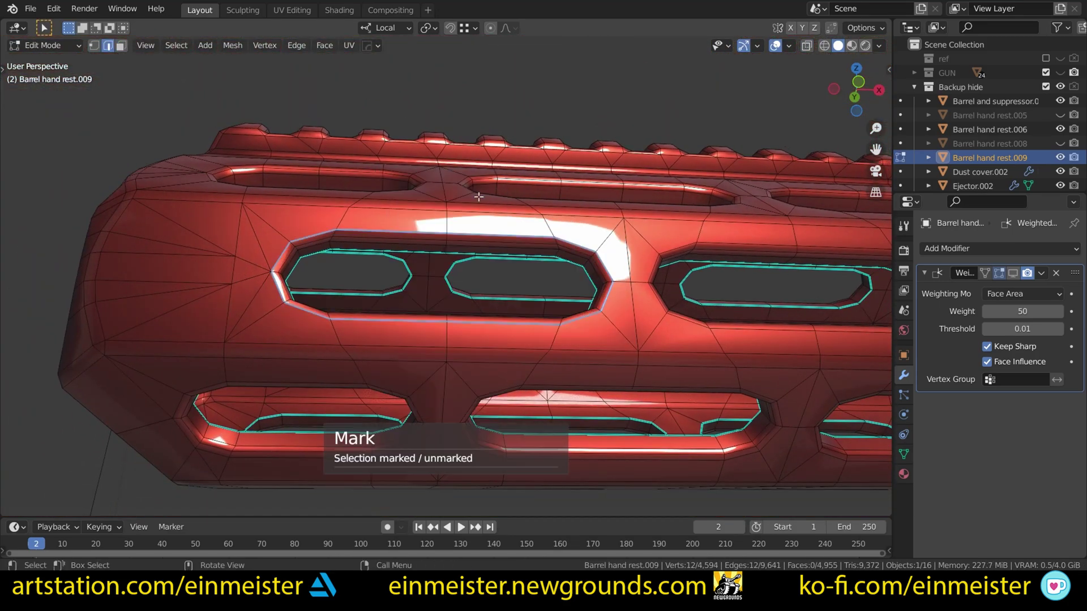
{"action": "key", "text": "Tab"}
{"action": "middle_click_drag", "start_coordinate": [590, 236], "coordinate": [585, 252]}
Mark the boundary edges of the flat side panel around the first slot as sharp and view the shading in Object Mode
{"action": "scroll", "coordinate": [478, 213], "scroll_direction": "up", "scroll_amount": 2}
{"action": "middle_click_drag", "start_coordinate": [330, 209], "coordinate": [468, 186], "text": "shift"}
{"action": "key", "text": "Tab"}
{"action": "left_click", "coordinate": [267, 336]}
{"action": "left_click", "coordinate": [167, 318], "text": "shift"}
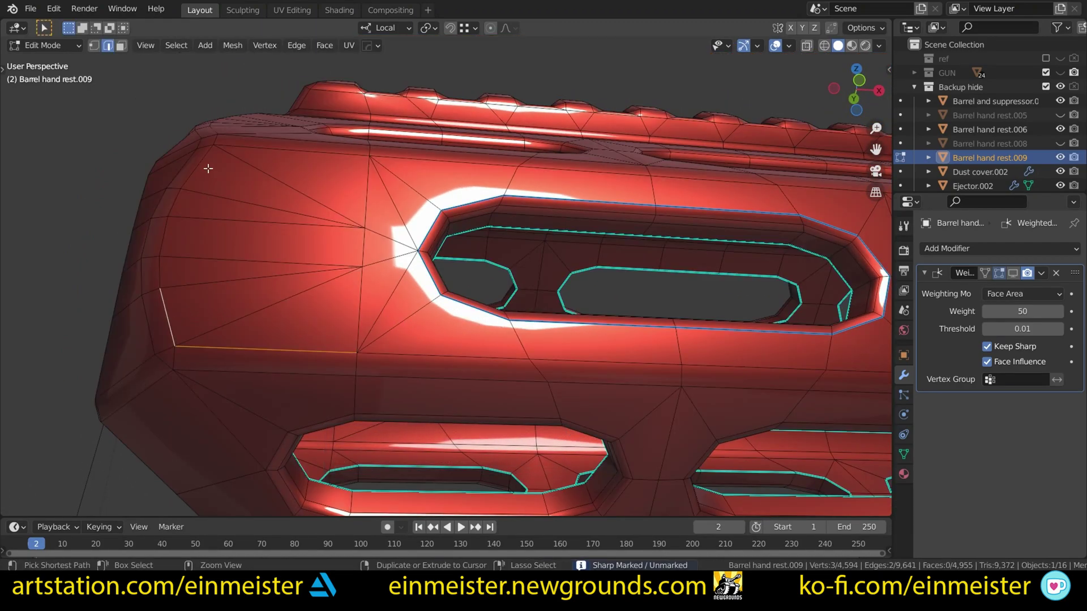
{"action": "left_click", "coordinate": [261, 149], "text": "ctrl"}
{"action": "left_click", "coordinate": [797, 187], "text": "ctrl"}
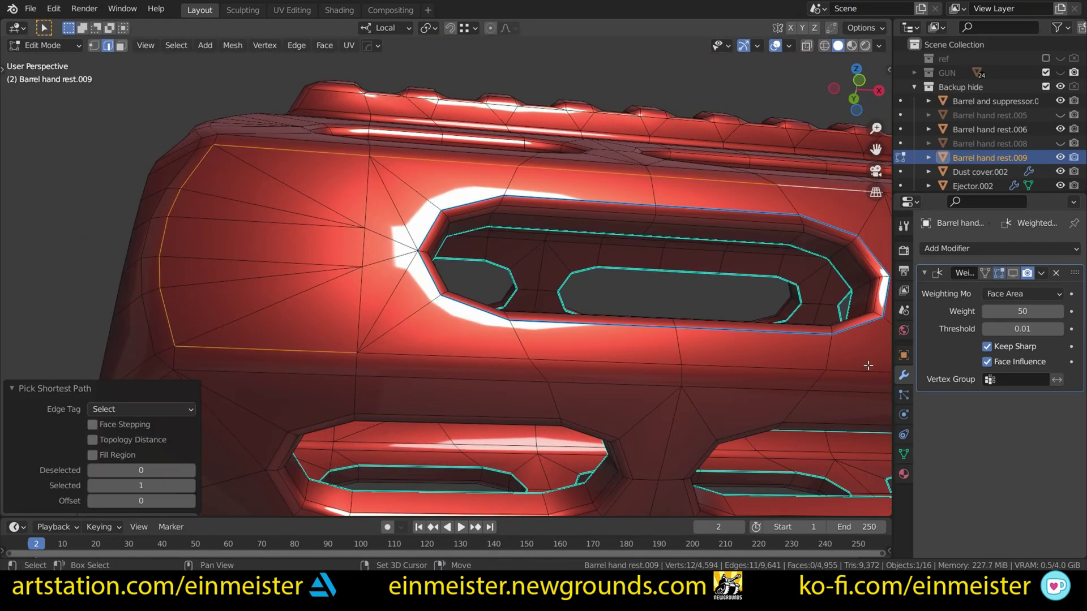
{"action": "left_click", "coordinate": [866, 368], "text": "shift"}
{"action": "left_click", "coordinate": [466, 359], "text": "ctrl"}
{"action": "key", "text": "q"}
{"action": "left_click", "coordinate": [677, 226]}
{"action": "key", "text": "Tab"}
{"action": "scroll", "coordinate": [623, 221], "scroll_direction": "down", "scroll_amount": 5}
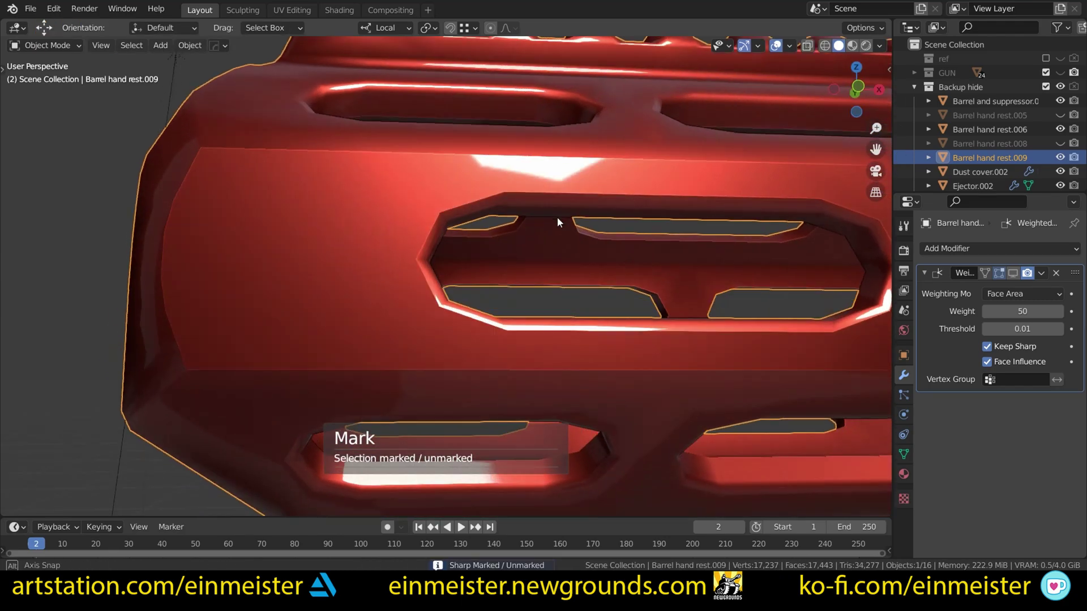
{"action": "middle_click_drag", "start_coordinate": [557, 216], "coordinate": [507, 246]}
Undo the sharp markings on the side panel boundary and the slot's edge loop
{"action": "key", "text": "Tab"}
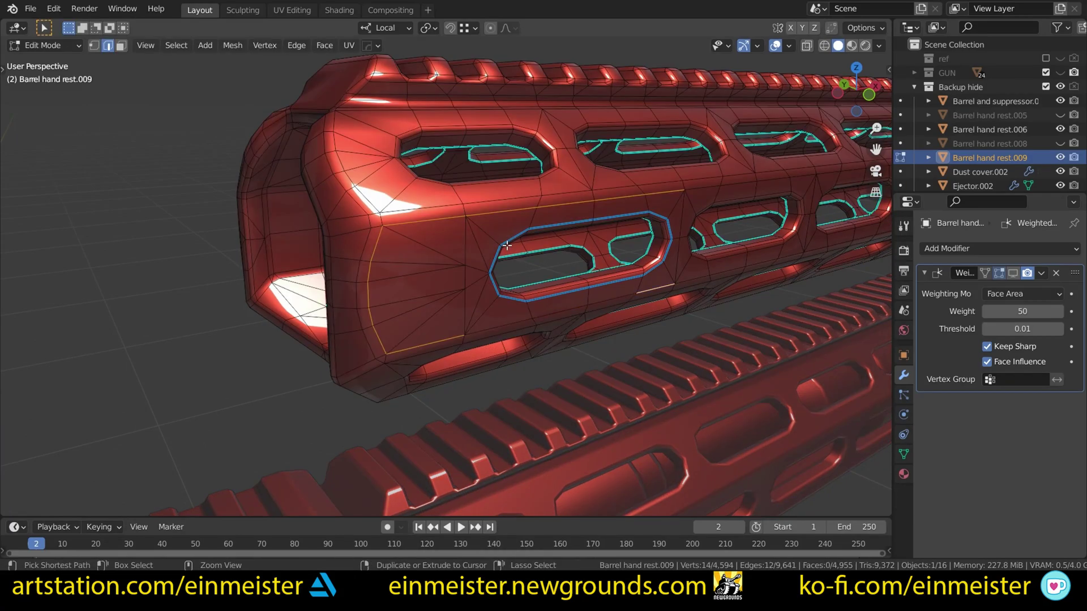
{"action": "key", "text": "ctrl+z"}
{"action": "key", "text": "Tab"}
{"action": "key", "text": "Tab"}
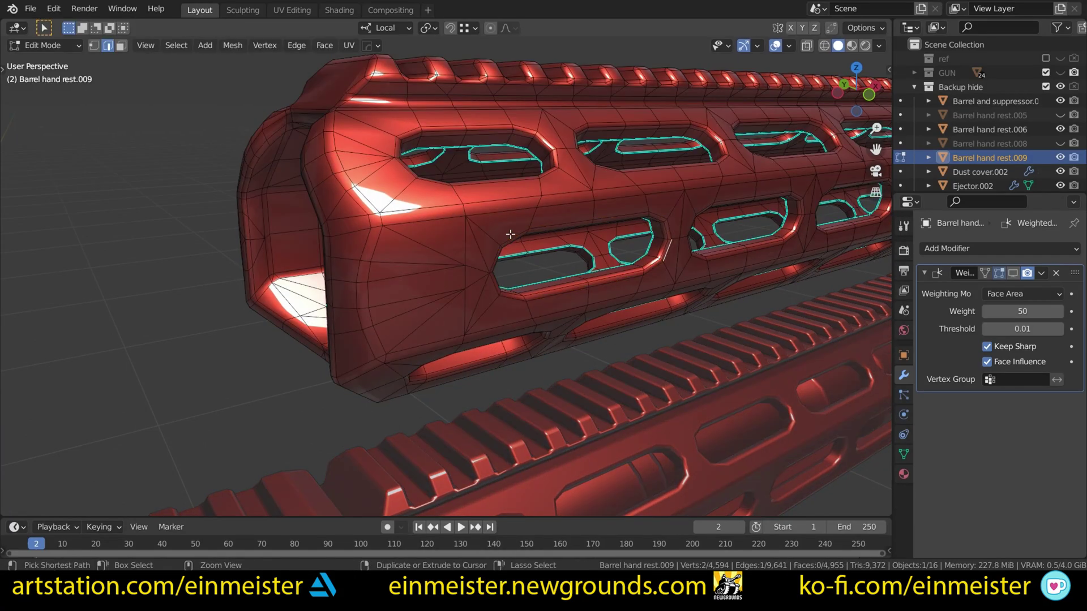
Select three adjoining bevel faces along the side panel's upper edge, near the end of the handguard
{"action": "middle_click_drag", "start_coordinate": [508, 236], "coordinate": [401, 197]}
{"action": "key", "text": "Tab"}
{"action": "scroll", "coordinate": [400, 202], "scroll_direction": "up", "scroll_amount": 5}
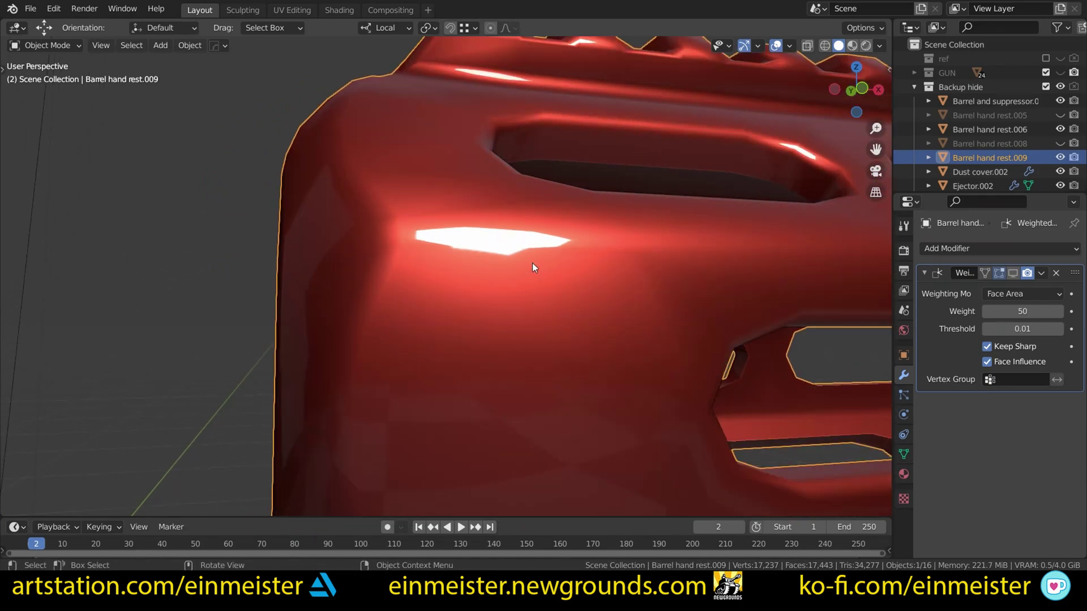
{"action": "key", "text": "Tab"}
{"action": "key", "text": "3"}
{"action": "left_click", "coordinate": [629, 237]}
{"action": "left_click", "coordinate": [642, 238], "text": "shift"}
{"action": "middle_click_drag", "start_coordinate": [642, 239], "coordinate": [450, 276], "text": "shift"}
{"action": "scroll", "coordinate": [451, 275], "scroll_direction": "down", "scroll_amount": 2}
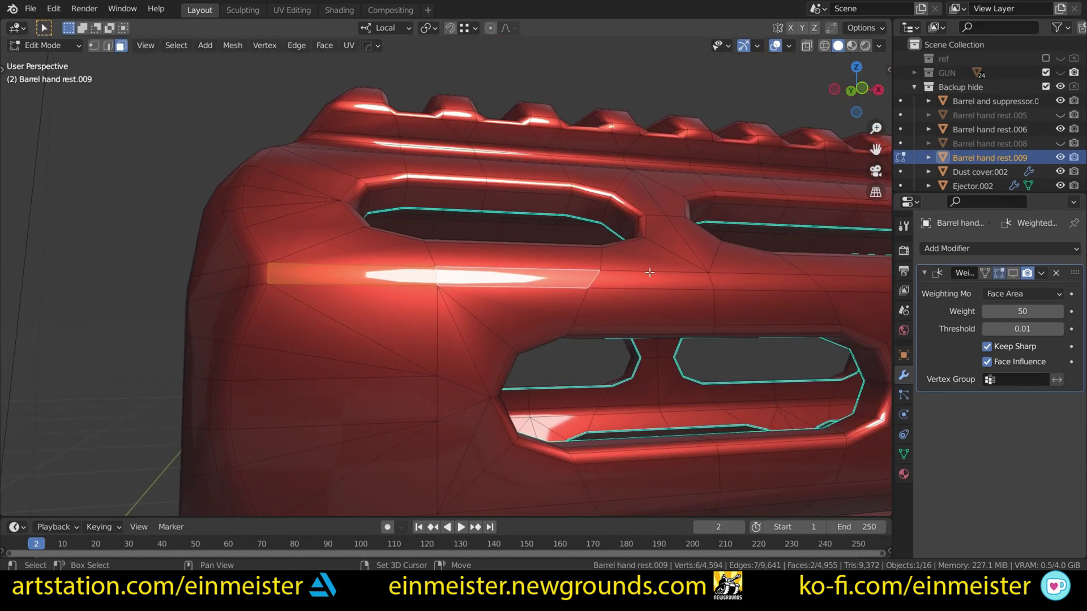
{"action": "left_click", "coordinate": [620, 280], "text": "shift"}
Examine the handguard's shading without weighted normals around the bevels and slots from several angles
{"action": "scroll", "coordinate": [475, 225], "scroll_direction": "up", "scroll_amount": 1}
{"action": "middle_click_drag", "start_coordinate": [461, 226], "coordinate": [431, 235]}
{"action": "scroll", "coordinate": [506, 256], "scroll_direction": "down", "scroll_amount": 3}
{"action": "key", "text": "Tab"}
{"action": "scroll", "coordinate": [507, 256], "scroll_direction": "up", "scroll_amount": 4}
{"action": "scroll", "coordinate": [431, 235], "scroll_direction": "down", "scroll_amount": 2}
{"action": "middle_click_drag", "start_coordinate": [633, 235], "coordinate": [484, 314], "text": "shift"}
{"action": "scroll", "coordinate": [237, 282], "scroll_direction": "down", "scroll_amount": 2}
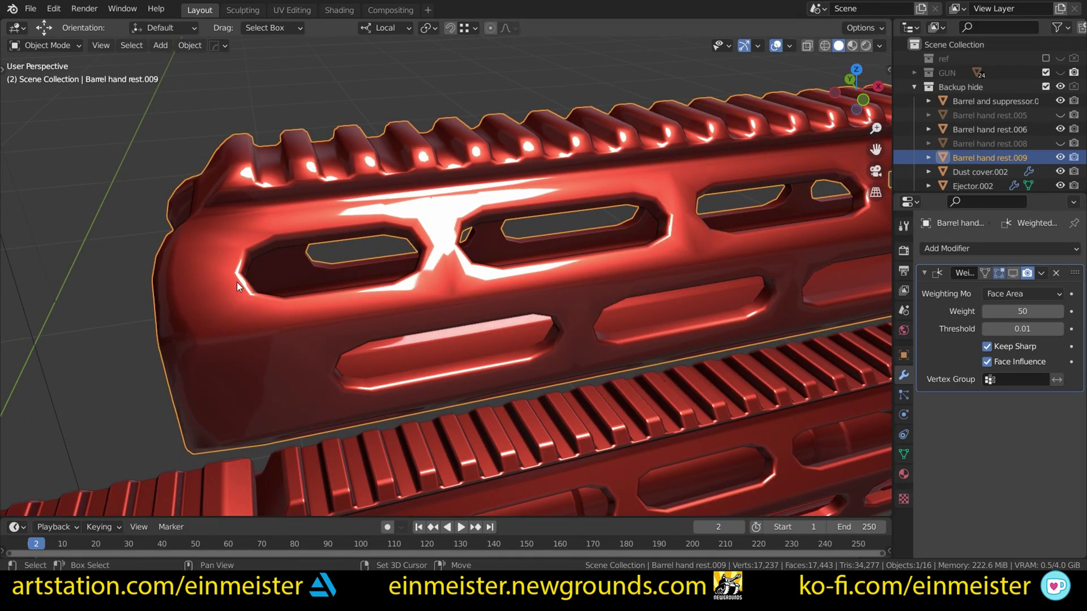
{"action": "scroll", "coordinate": [326, 292], "scroll_direction": "down", "scroll_amount": 1}
{"action": "key", "text": "Tab"}
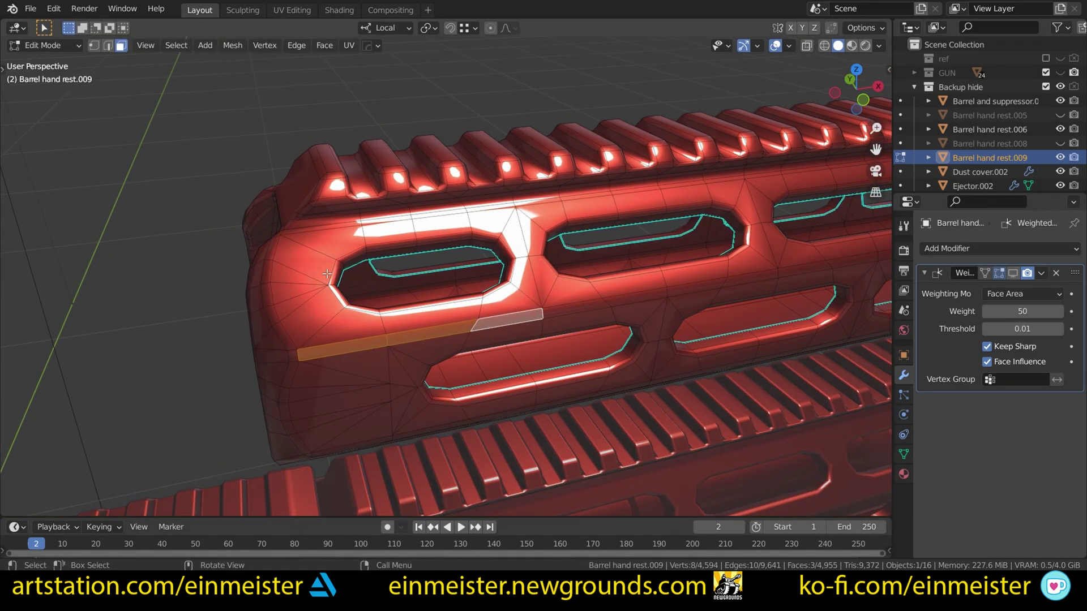
{"action": "key", "text": "Tab"}
Deselect the handguard copy, then set the viewport colour to Material and the matcap to plain grey
{"action": "left_click", "coordinate": [471, 100]}
{"action": "left_click", "coordinate": [880, 46]}
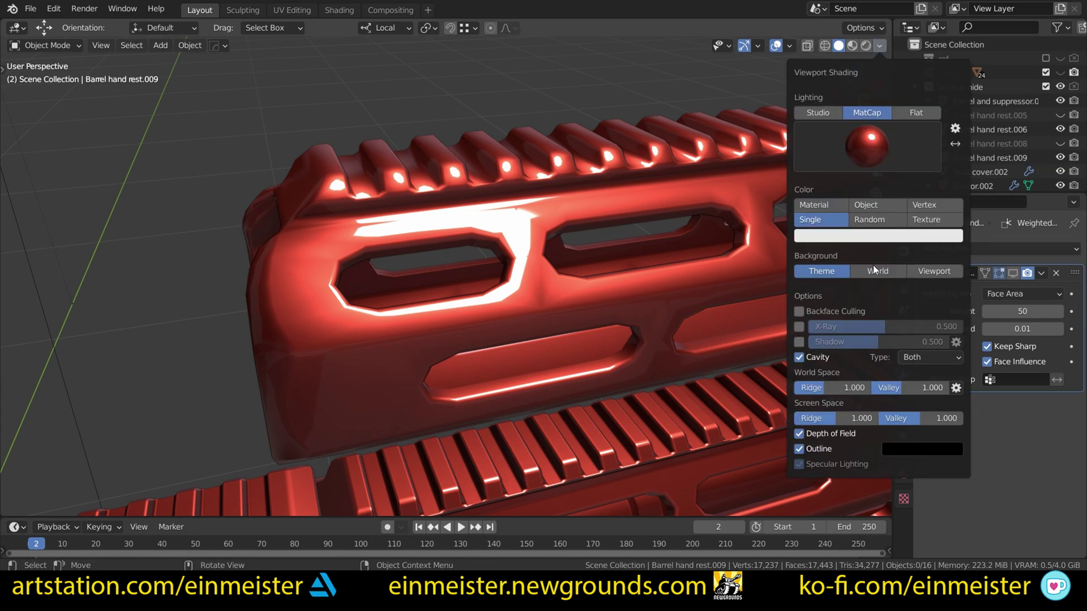
{"action": "left_click", "coordinate": [821, 204]}
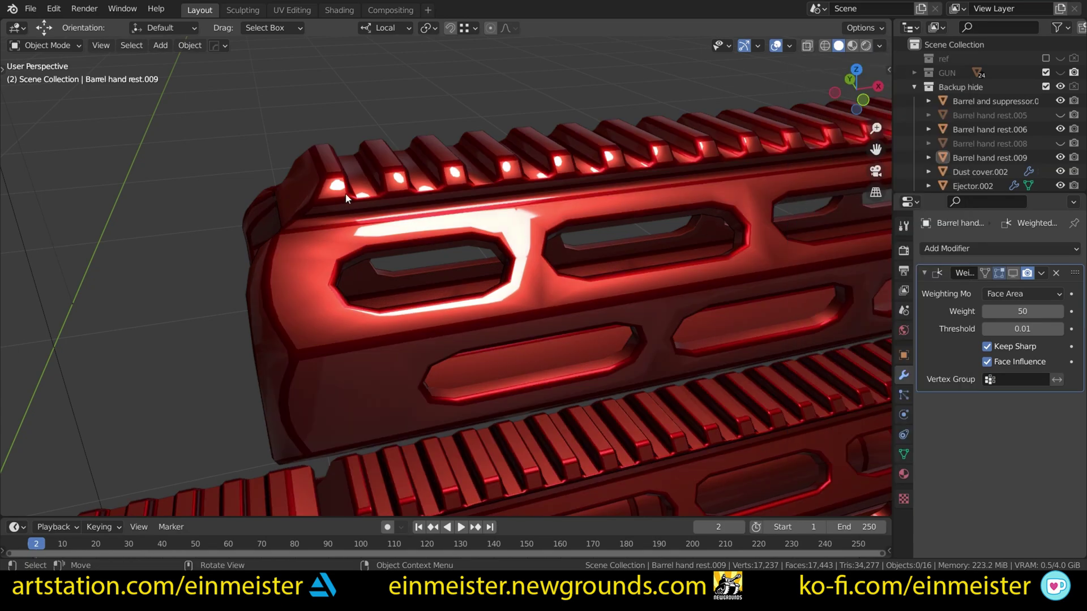
{"action": "middle_click_drag", "start_coordinate": [345, 193], "coordinate": [447, 181]}
{"action": "left_click", "coordinate": [878, 46]}
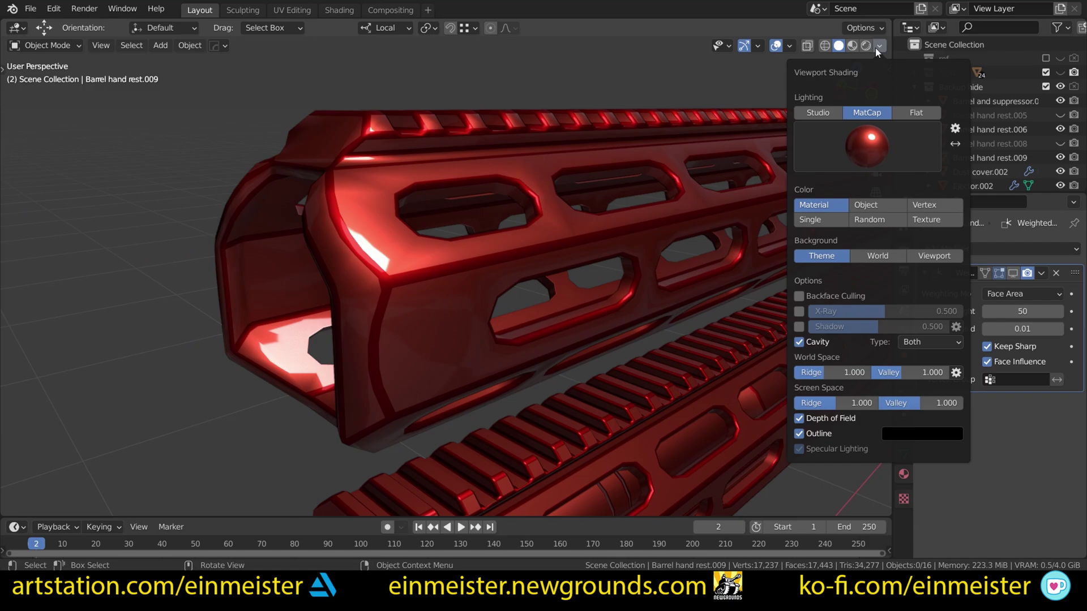
{"action": "left_click", "coordinate": [831, 159]}
{"action": "left_click", "coordinate": [616, 195]}
{"action": "middle_click_drag", "start_coordinate": [566, 188], "coordinate": [472, 180]}
{"action": "scroll", "coordinate": [567, 198], "scroll_direction": "down", "scroll_amount": 6}
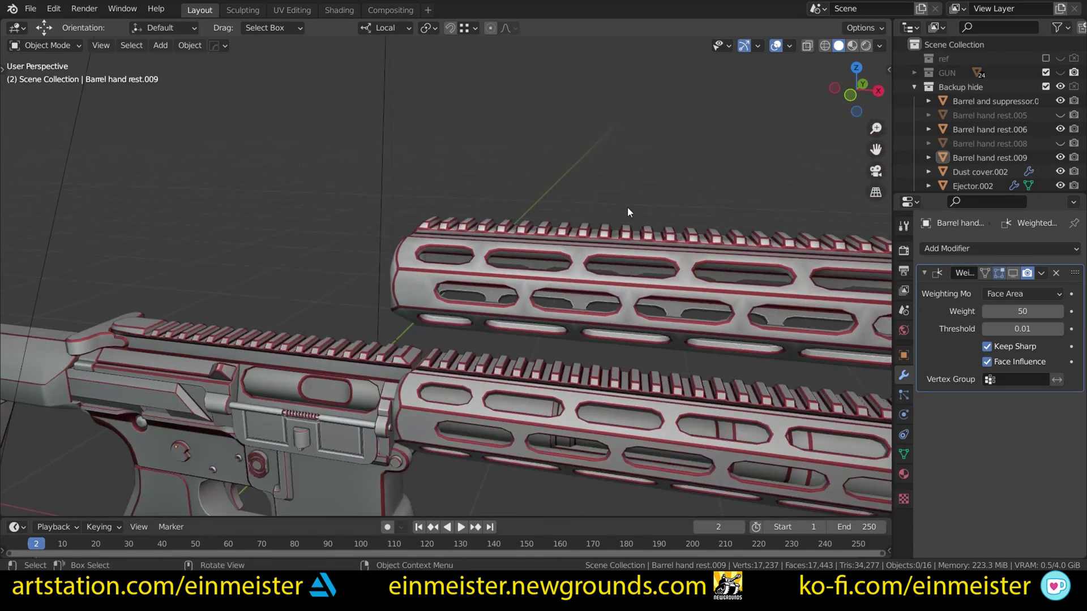
Show the Weighted Normal modifier in the viewport again to check the shading at the handguard's open end
{"action": "middle_click_drag", "start_coordinate": [627, 210], "coordinate": [604, 156]}
{"action": "scroll", "coordinate": [465, 135], "scroll_direction": "up", "scroll_amount": 7}
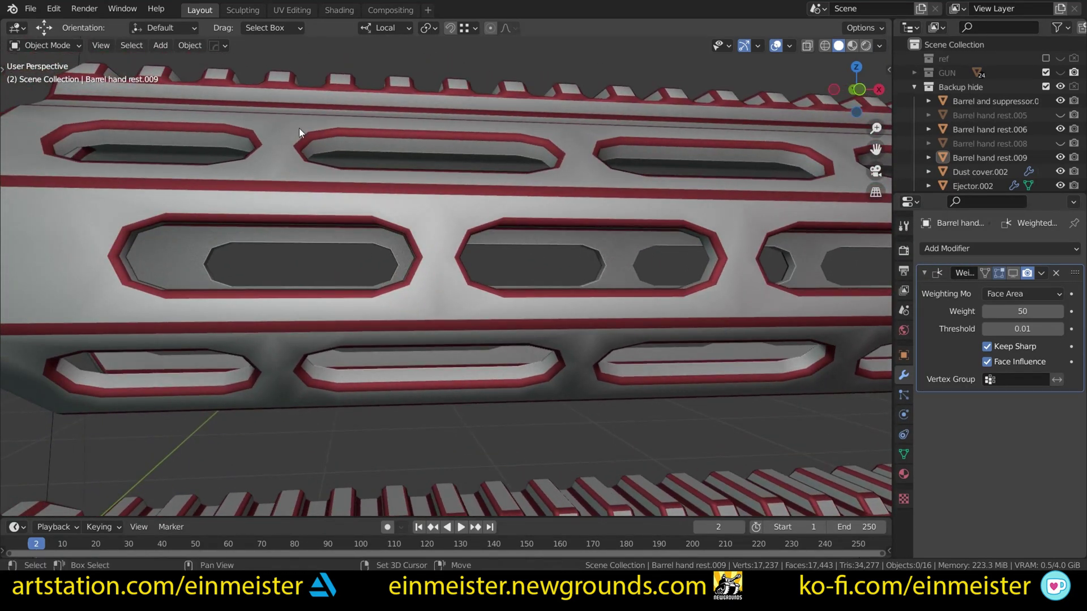
{"action": "middle_click_drag", "start_coordinate": [299, 128], "coordinate": [462, 164], "text": "shift"}
{"action": "scroll", "coordinate": [407, 154], "scroll_direction": "up", "scroll_amount": 2}
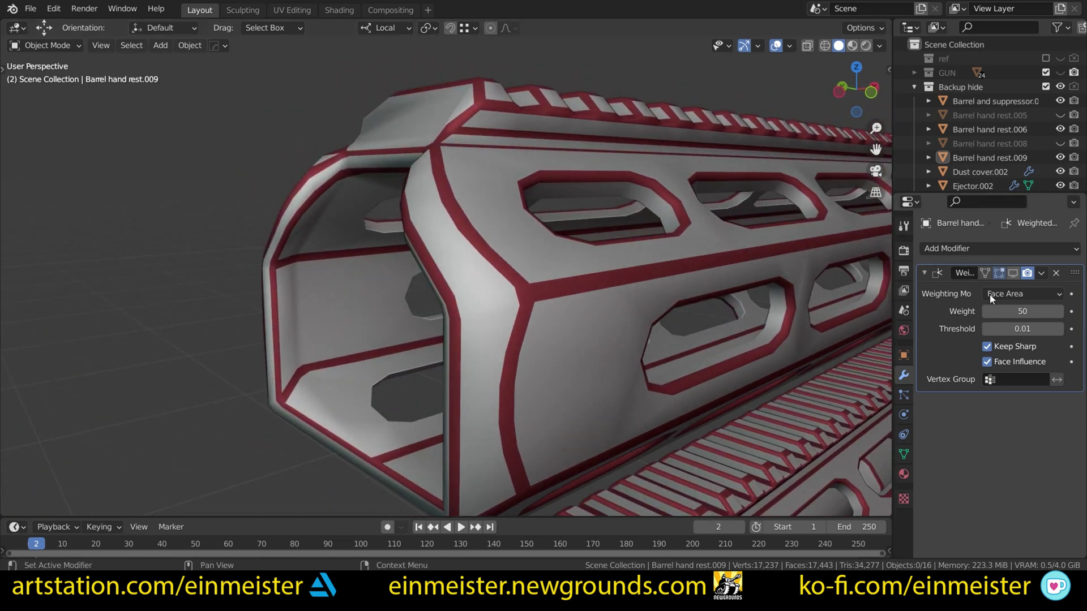
{"action": "left_click", "coordinate": [1013, 272]}
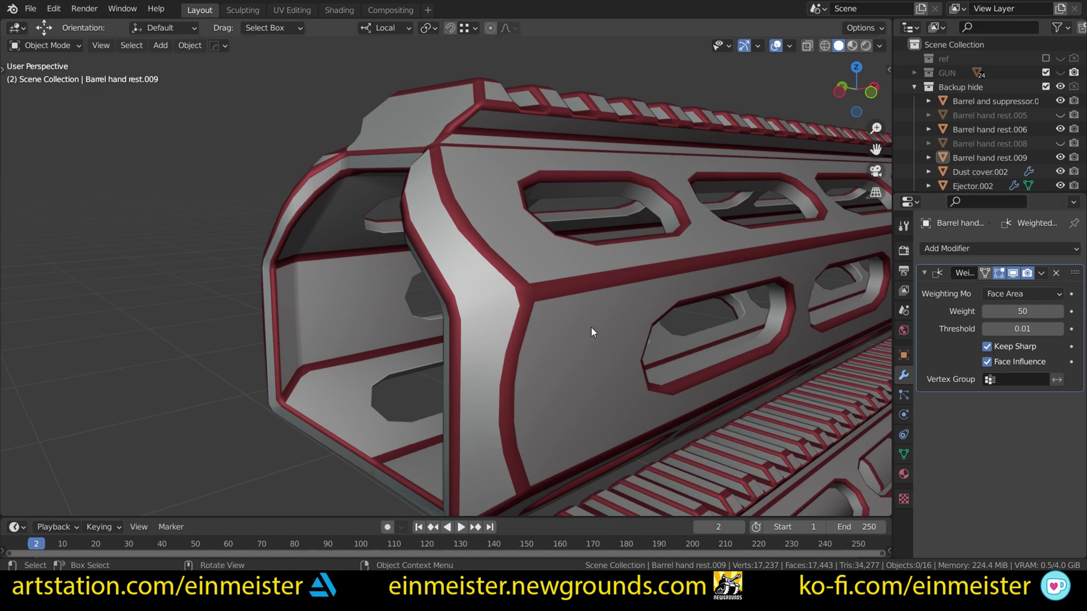
Examine the inside of the handguard and check in Edit Mode which slot edges are marked sharp
{"action": "middle_click_drag", "start_coordinate": [265, 168], "coordinate": [477, 320]}
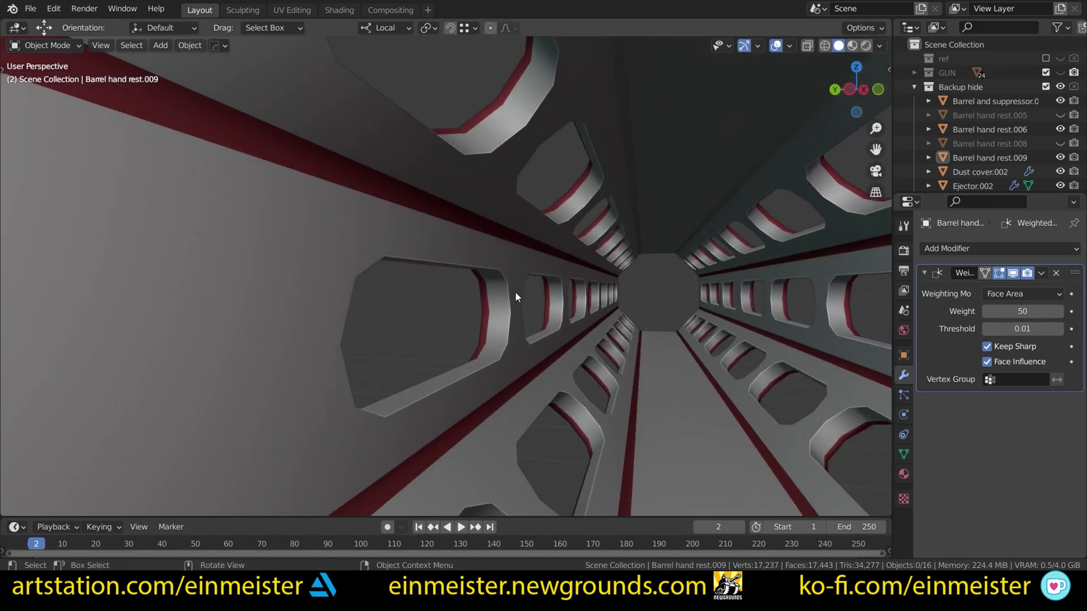
{"action": "scroll", "coordinate": [515, 291], "scroll_direction": "up", "scroll_amount": 5}
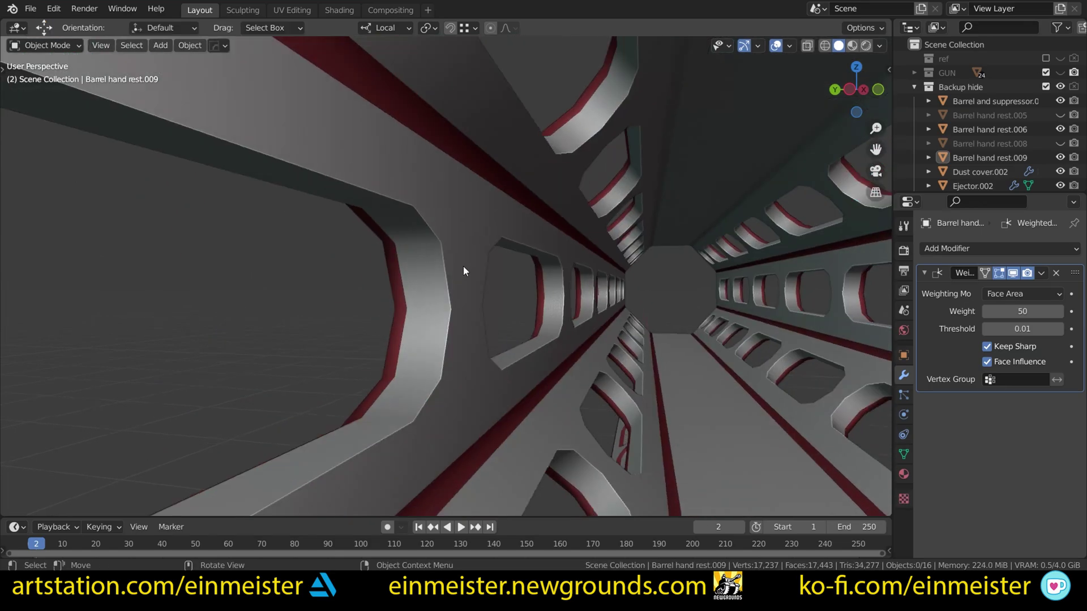
{"action": "scroll", "coordinate": [463, 266], "scroll_direction": "down", "scroll_amount": 4}
{"action": "middle_click_drag", "start_coordinate": [515, 247], "coordinate": [563, 259]}
{"action": "scroll", "coordinate": [551, 275], "scroll_direction": "up", "scroll_amount": 2}
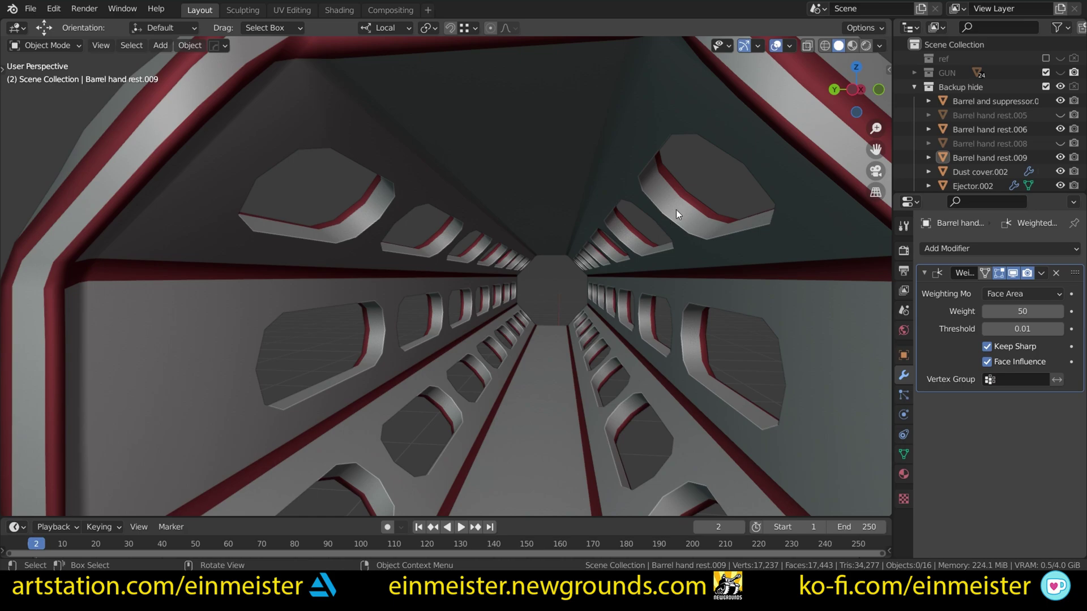
{"action": "key", "text": "Tab"}
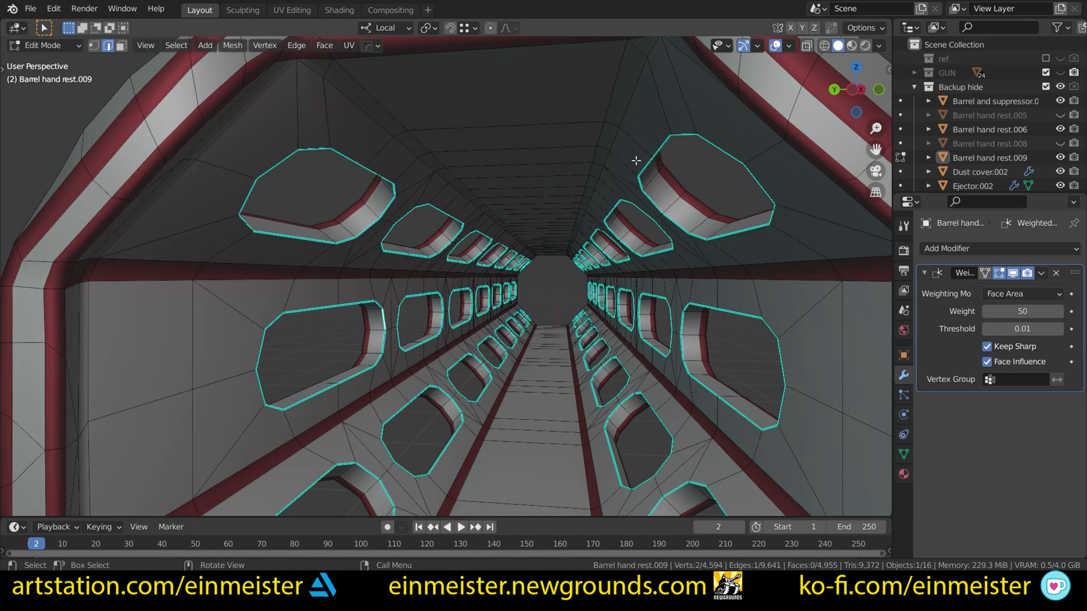
{"action": "key", "text": "Tab"}
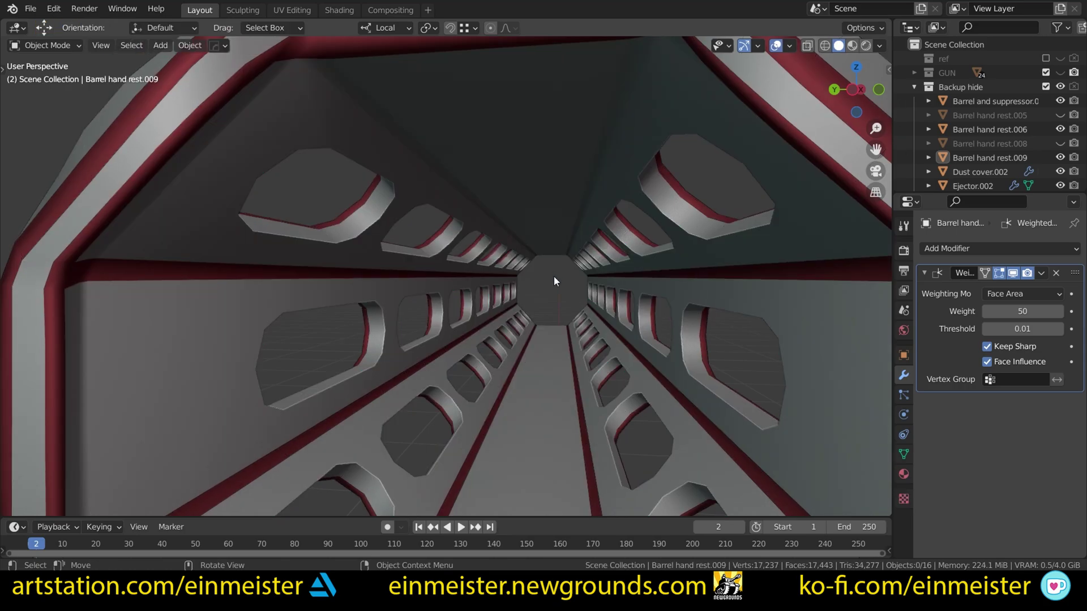
Examine the red bevel faces and the shading on the handguard's outside, the receiver, the magazine and the stock
{"action": "scroll", "coordinate": [554, 276], "scroll_direction": "down", "scroll_amount": 5}
{"action": "middle_click_drag", "start_coordinate": [546, 225], "coordinate": [432, 247]}
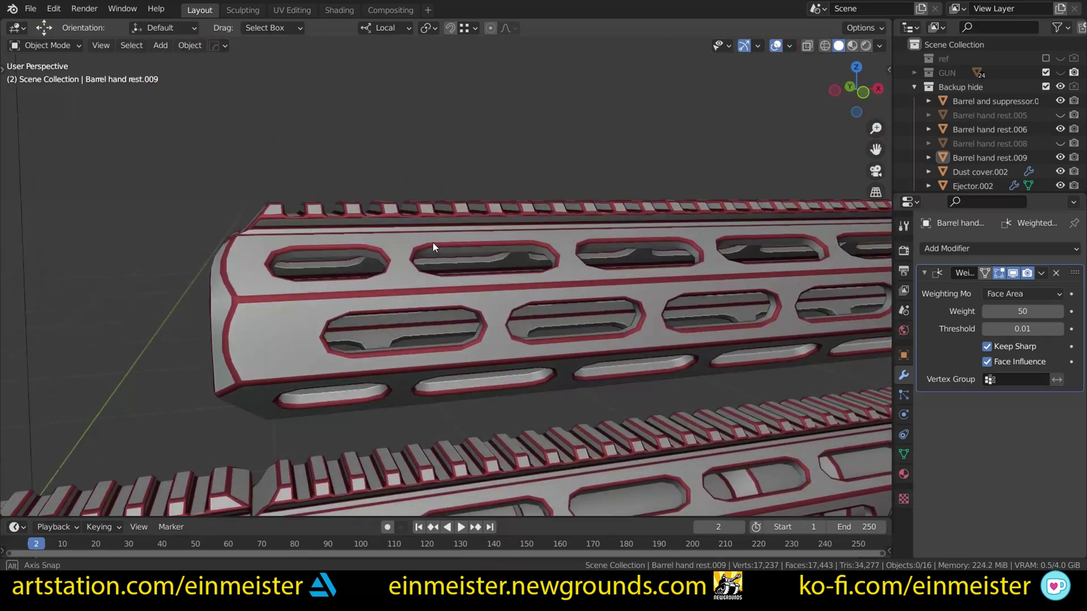
{"action": "scroll", "coordinate": [433, 248], "scroll_direction": "up", "scroll_amount": 4}
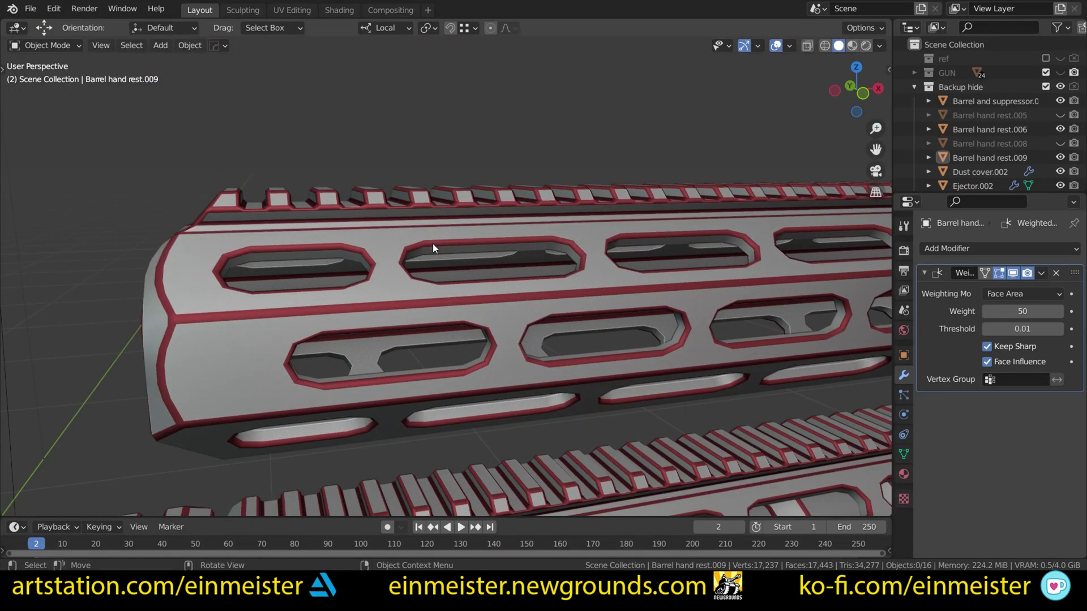
{"action": "scroll", "coordinate": [427, 245], "scroll_direction": "down", "scroll_amount": 6}
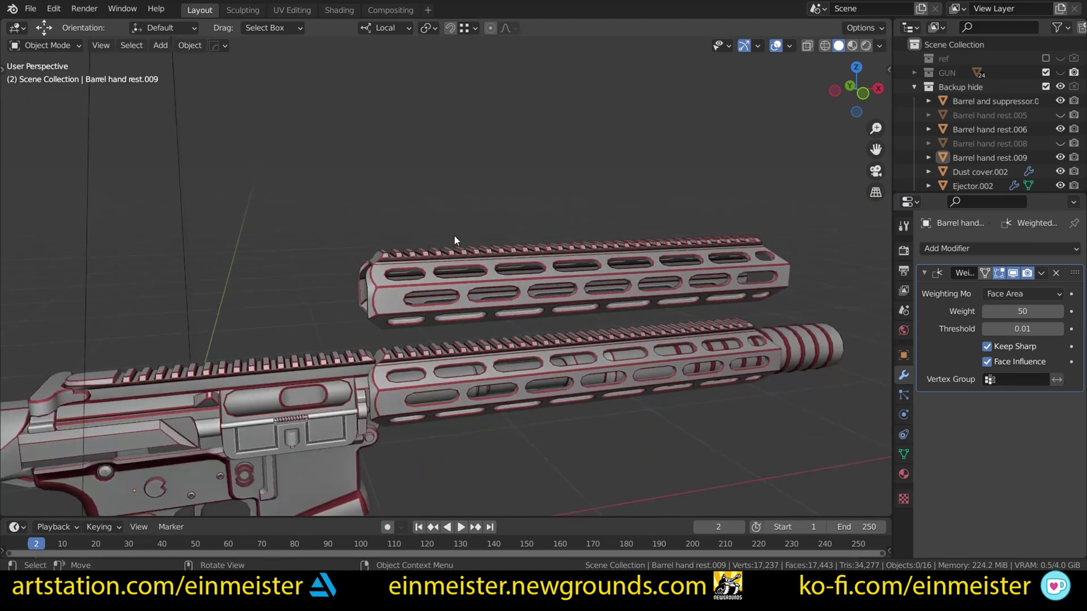
{"action": "middle_click_drag", "start_coordinate": [454, 236], "coordinate": [441, 235]}
{"action": "scroll", "coordinate": [431, 240], "scroll_direction": "up", "scroll_amount": 1}
{"action": "middle_click_drag", "start_coordinate": [377, 270], "coordinate": [458, 174], "text": "shift"}
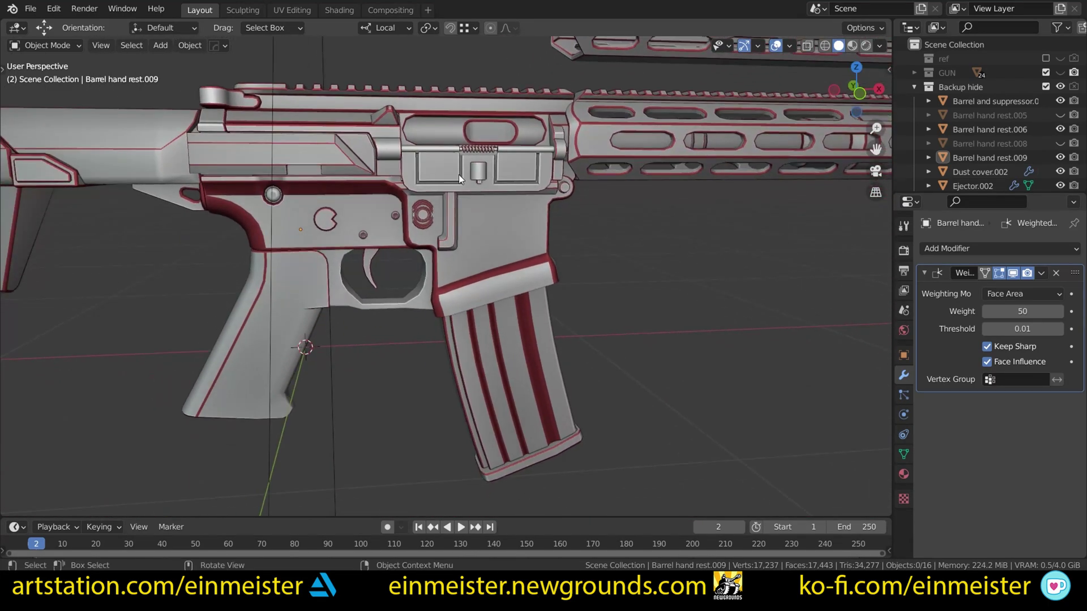
{"action": "scroll", "coordinate": [454, 175], "scroll_direction": "down", "scroll_amount": 3}
{"action": "scroll", "coordinate": [337, 176], "scroll_direction": "up", "scroll_amount": 3}
{"action": "middle_click_drag", "start_coordinate": [337, 176], "coordinate": [386, 202]}
{"action": "scroll", "coordinate": [453, 270], "scroll_direction": "up", "scroll_amount": 8}
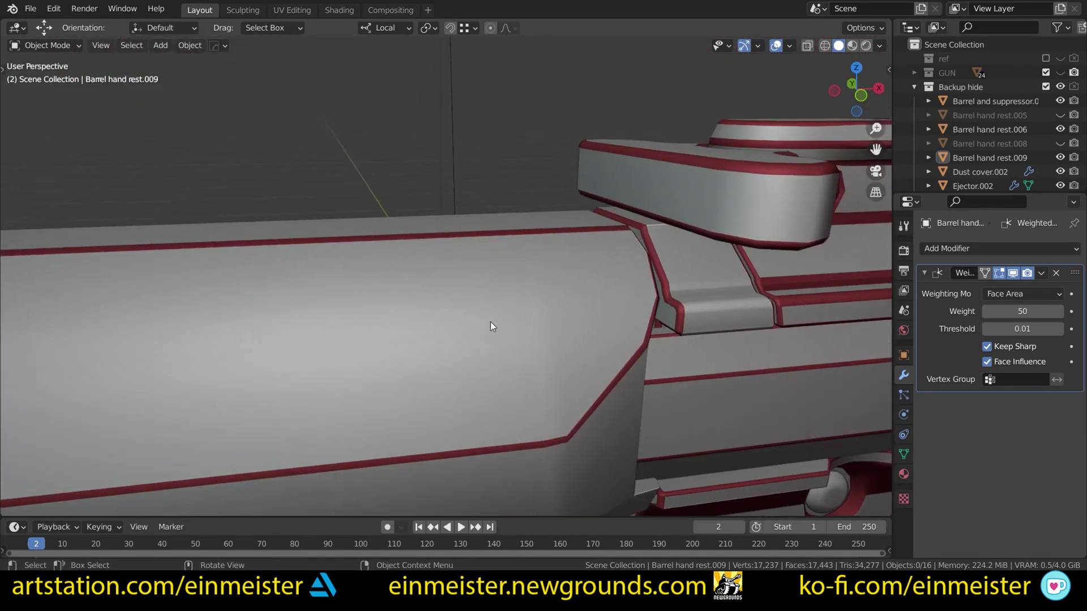
{"action": "scroll", "coordinate": [490, 322], "scroll_direction": "up", "scroll_amount": 4}
{"action": "middle_click_drag", "start_coordinate": [460, 306], "coordinate": [426, 210]}
Select the rifle's grip and set the viewport colour to Single to view its shading
{"action": "left_click", "coordinate": [381, 241]}
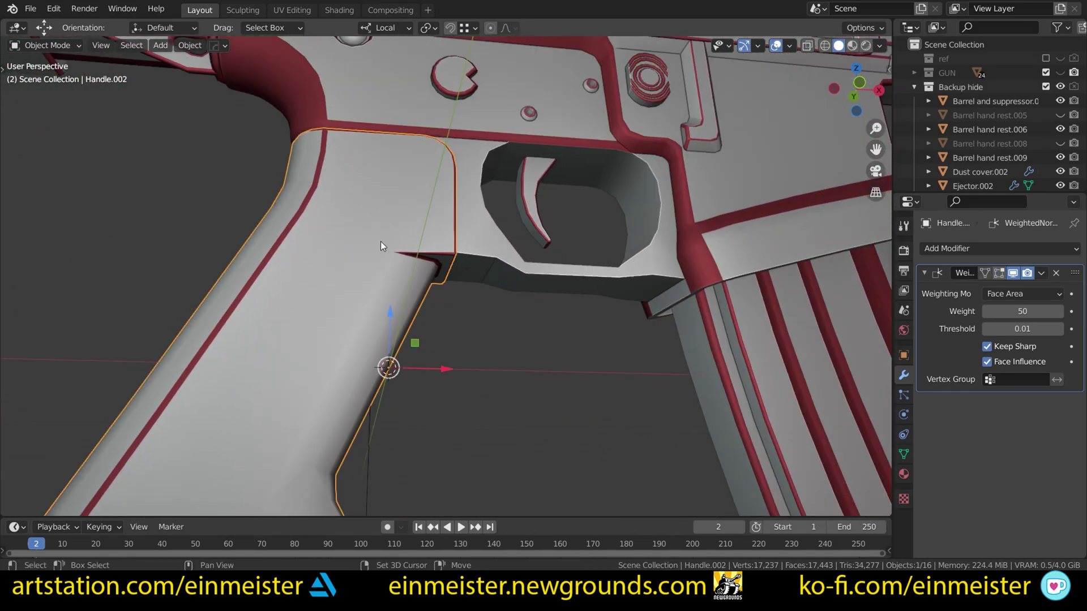
{"action": "middle_click_drag", "start_coordinate": [381, 241], "coordinate": [423, 245]}
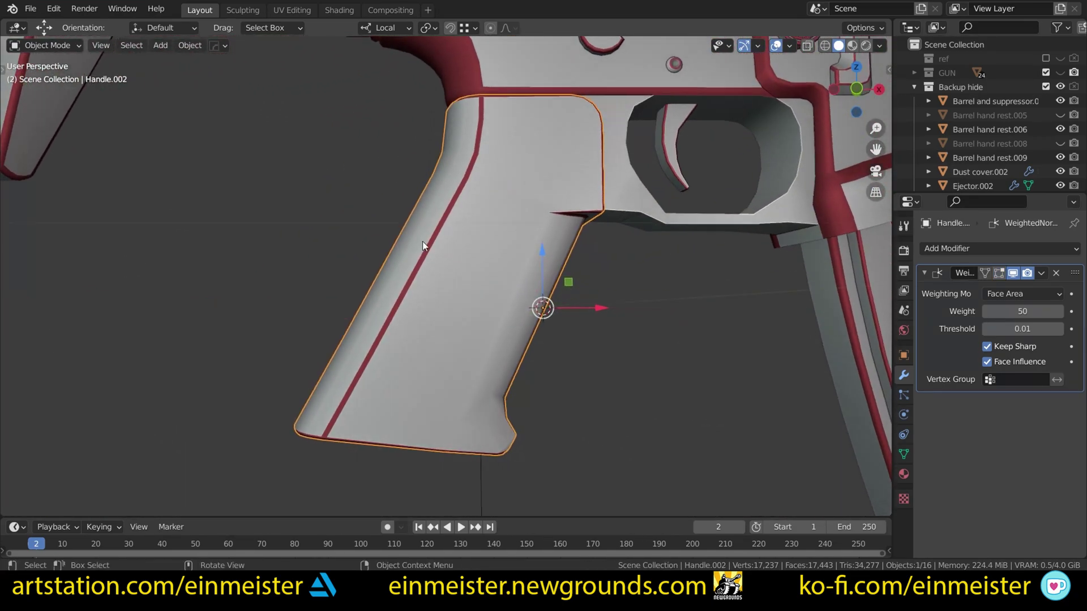
{"action": "left_click", "coordinate": [880, 46]}
{"action": "left_click", "coordinate": [815, 220]}
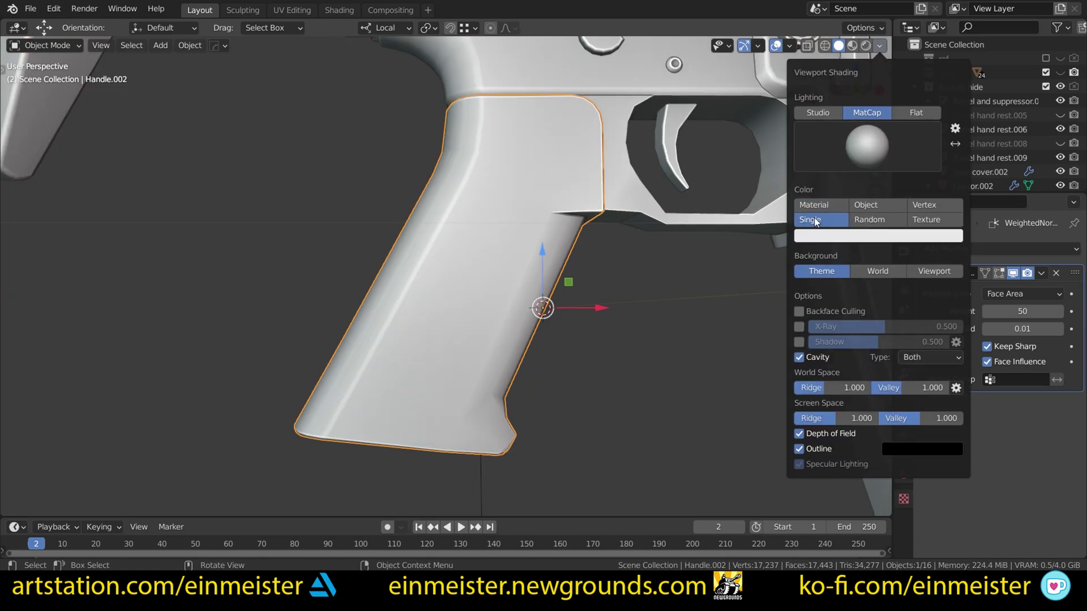
{"action": "mouse_move", "coordinate": [488, 190]}
{"action": "middle_mouse_down"}
{"action": "mouse_move", "coordinate": [494, 176]}
{"action": "mouse_move", "coordinate": [503, 190]}
{"action": "middle_mouse_up"}
{"action": "scroll", "coordinate": [503, 190], "scroll_direction": "down", "scroll_amount": 1}
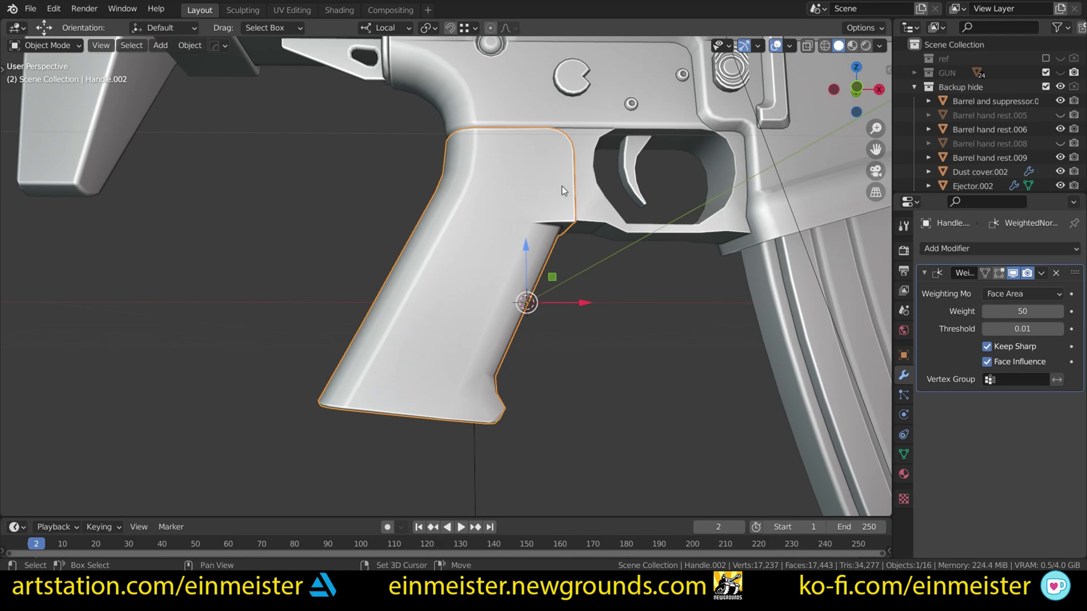
Examine the grip's mesh topology in Edit Mode and compare it with its shading in Object Mode
{"action": "middle_click_drag", "start_coordinate": [563, 191], "coordinate": [741, 133]}
{"action": "key", "text": "Tab"}
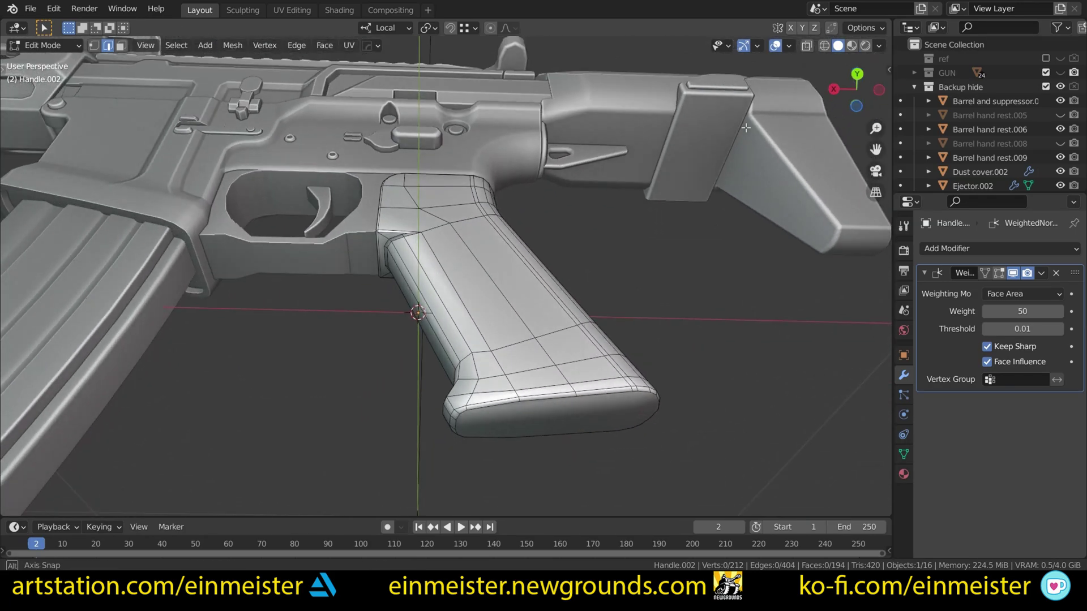
{"action": "scroll", "coordinate": [647, 154], "scroll_direction": "up", "scroll_amount": 6}
{"action": "key", "text": "Tab"}
{"action": "scroll", "coordinate": [634, 151], "scroll_direction": "down", "scroll_amount": 6}
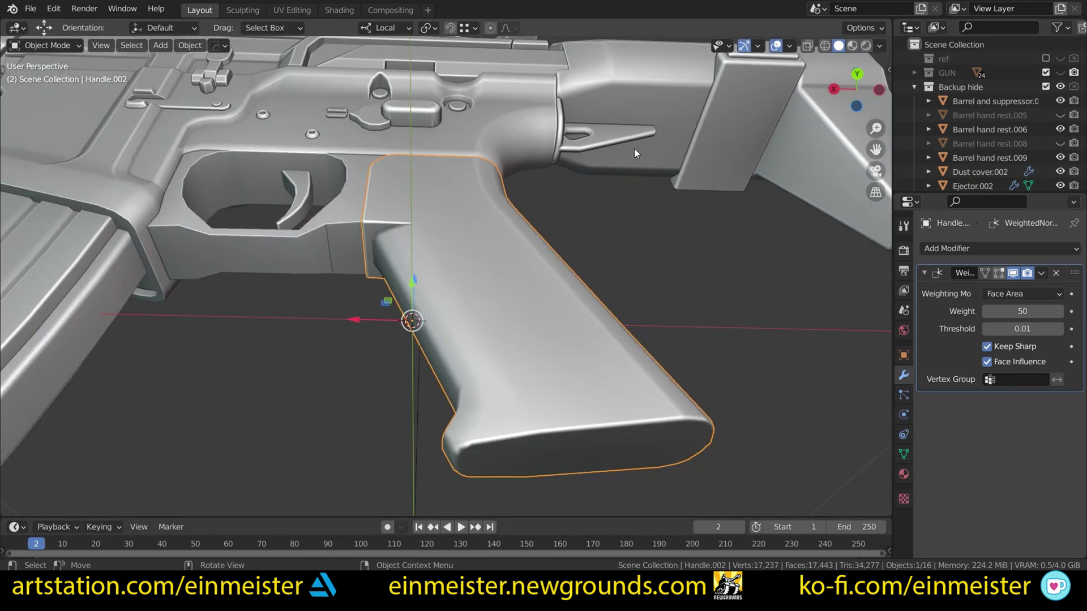
Hide the grip's Weighted Normal modifier in the viewport and isolate the grip to view its unweighted smooth shading
{"action": "middle_click_drag", "start_coordinate": [634, 149], "coordinate": [639, 195]}
{"action": "left_click", "coordinate": [1013, 272]}
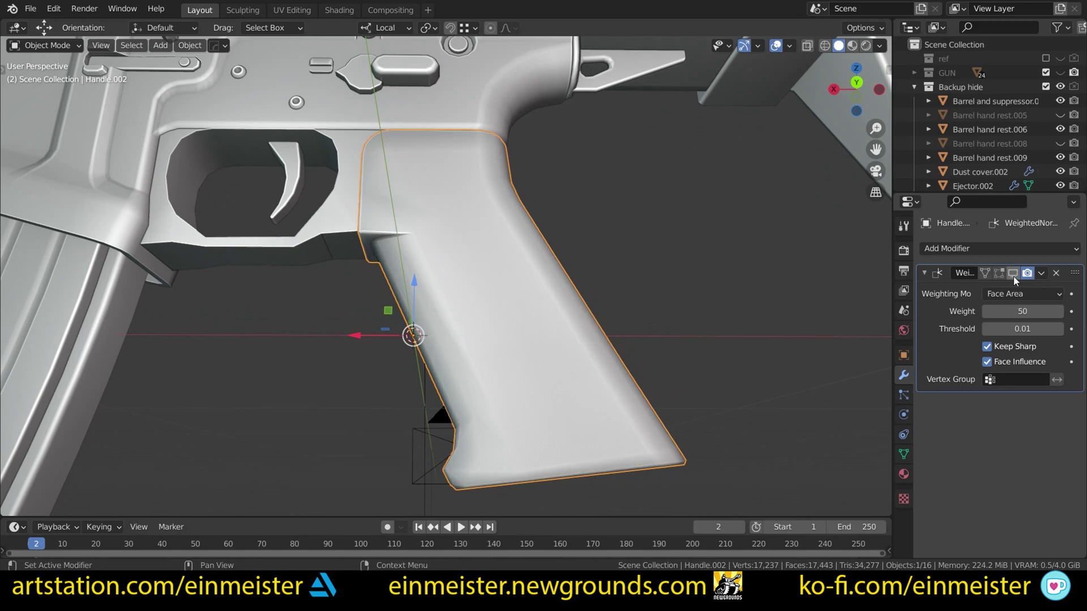
{"action": "mouse_move", "coordinate": [563, 199]}
{"action": "middle_mouse_down"}
{"action": "mouse_move", "coordinate": [529, 255]}
{"action": "mouse_move", "coordinate": [428, 225]}
{"action": "middle_mouse_up"}
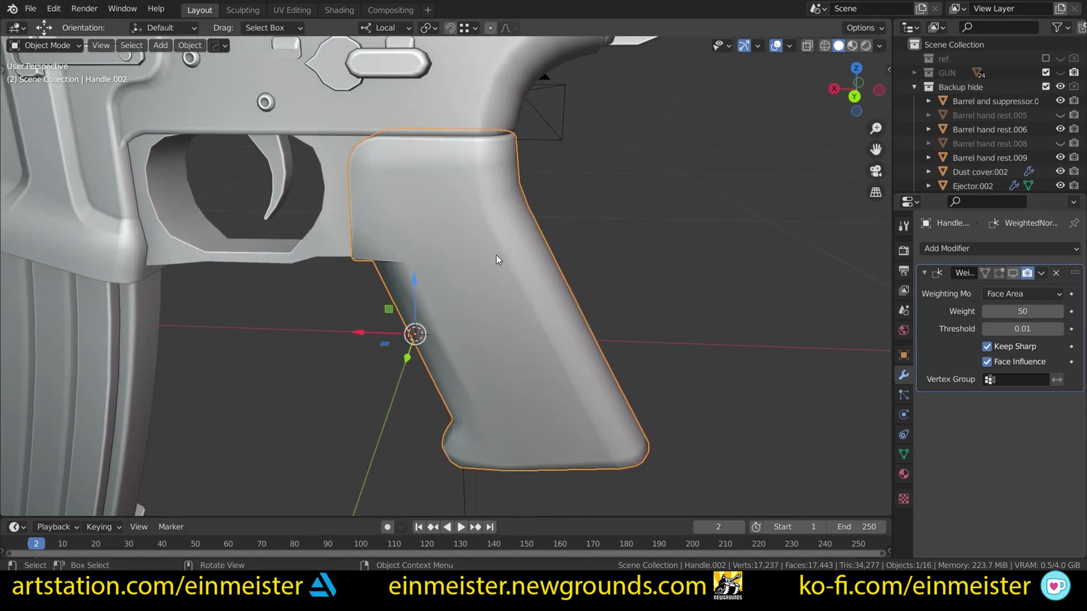
{"action": "middle_click_drag", "start_coordinate": [496, 255], "coordinate": [558, 182]}
{"action": "key", "text": "KP_Divide"}
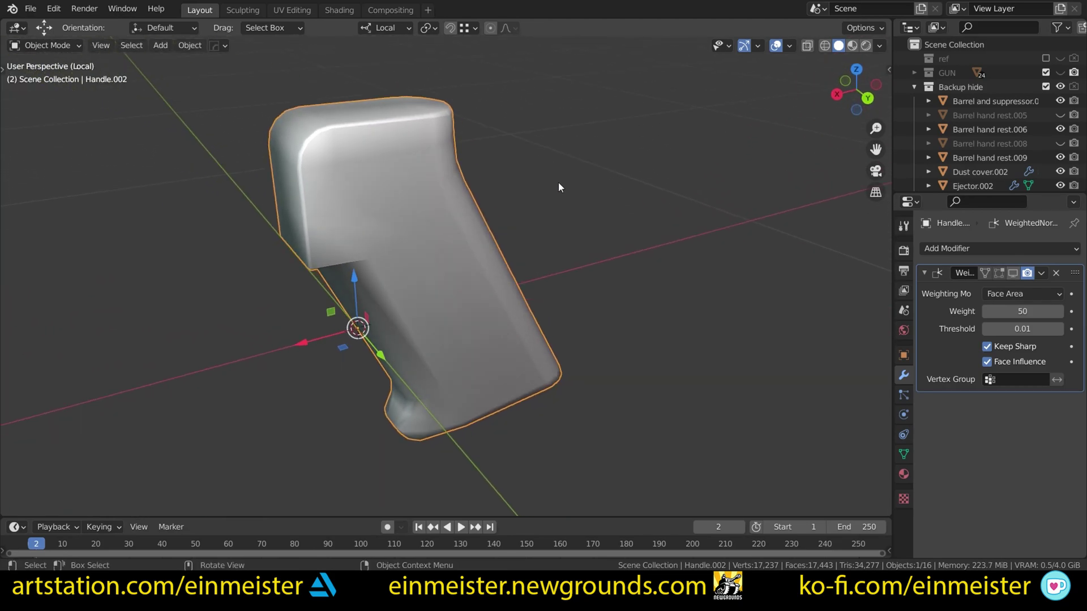
Add a 2 m cube mesh around the isolated grip and shade it smooth
{"action": "key", "text": "shift+a"}
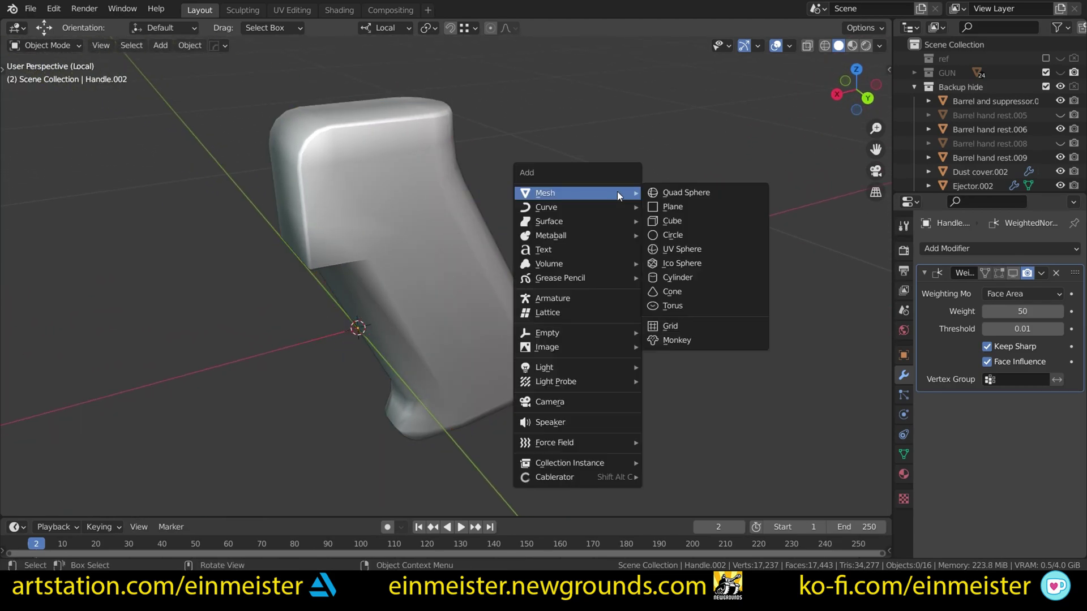
{"action": "left_click", "coordinate": [671, 214]}
{"action": "scroll", "coordinate": [488, 218], "scroll_direction": "down", "scroll_amount": 8}
{"action": "right_click", "coordinate": [486, 215]}
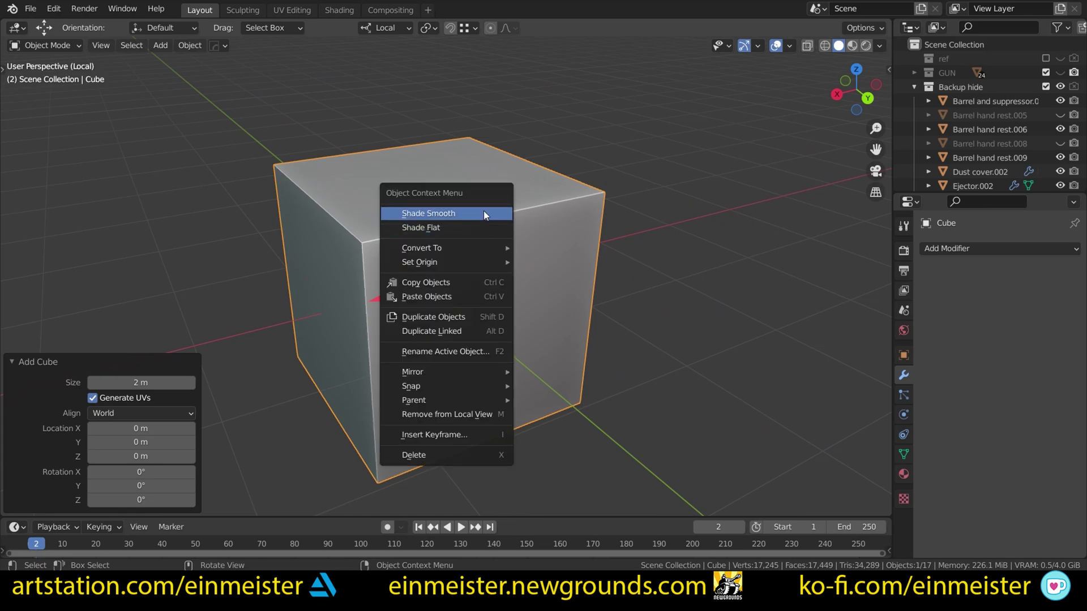
{"action": "left_click", "coordinate": [483, 212]}
Delete the smooth-shaded cube
{"action": "key", "text": "x"}
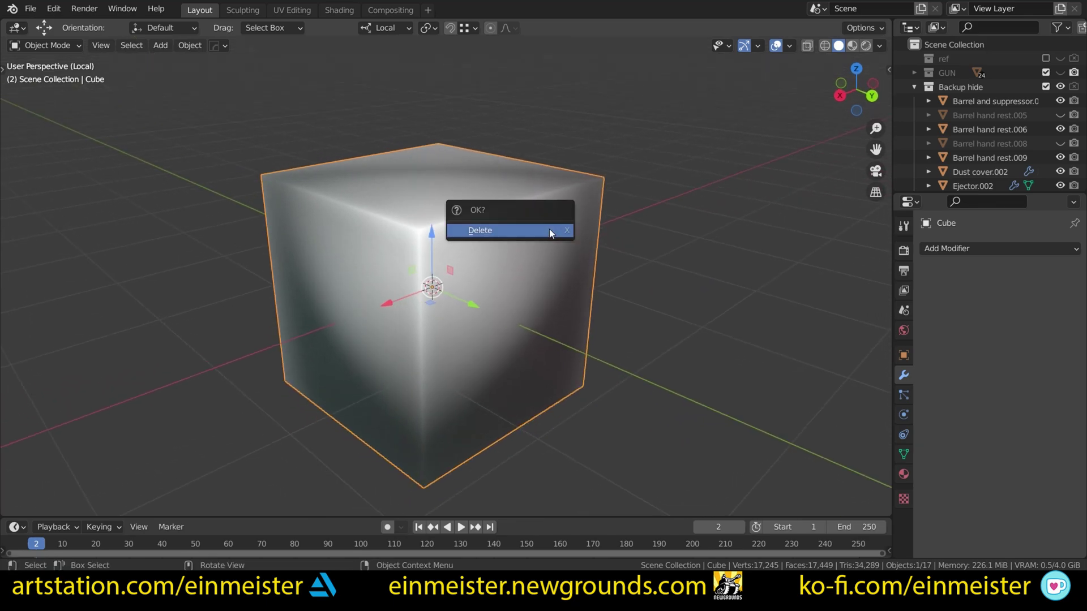
{"action": "left_click", "coordinate": [549, 228]}
{"action": "scroll", "coordinate": [536, 223], "scroll_direction": "up", "scroll_amount": 4}
{"action": "middle_click_drag", "start_coordinate": [459, 188], "coordinate": [406, 161]}
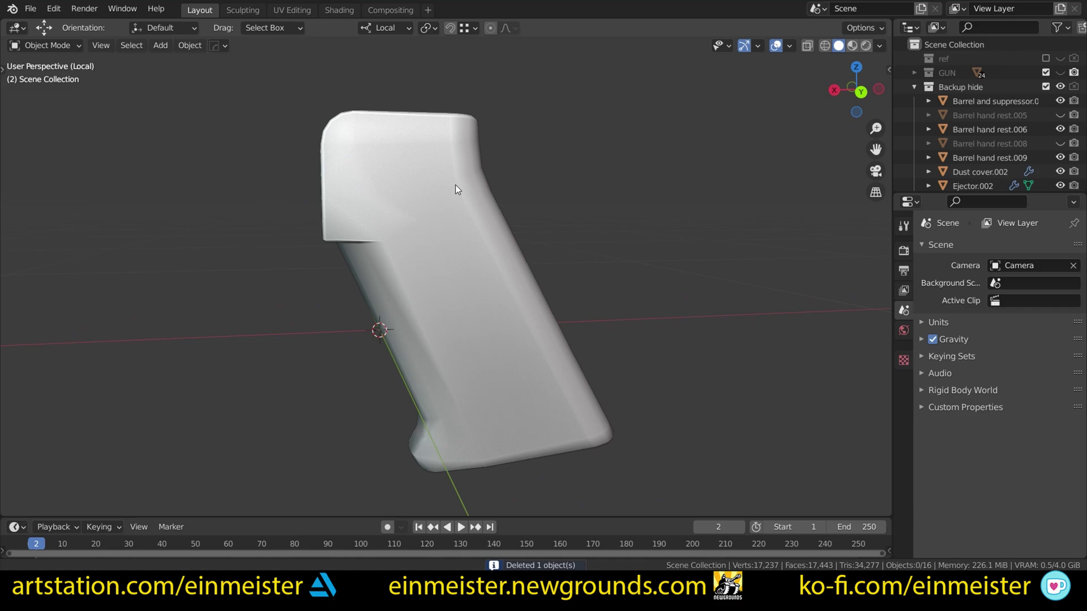
Show the grip's Weighted Normal modifier in the viewport again and leave the isolated view
{"action": "left_click", "coordinate": [519, 224]}
{"action": "left_click", "coordinate": [1011, 274]}
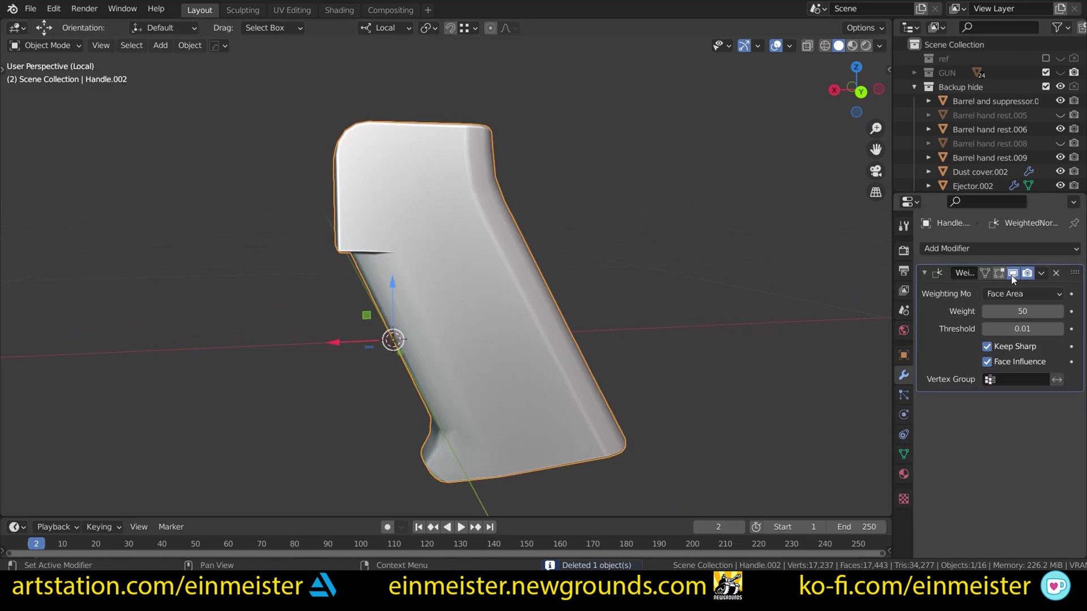
{"action": "key", "text": "KP_Divide"}
Select the rifle's lower body and examine the faces around its front pivot pin in Edit Mode using face selection
{"action": "middle_click_drag", "start_coordinate": [360, 211], "coordinate": [532, 255], "text": "shift"}
{"action": "scroll", "coordinate": [534, 256], "scroll_direction": "up", "scroll_amount": 4}
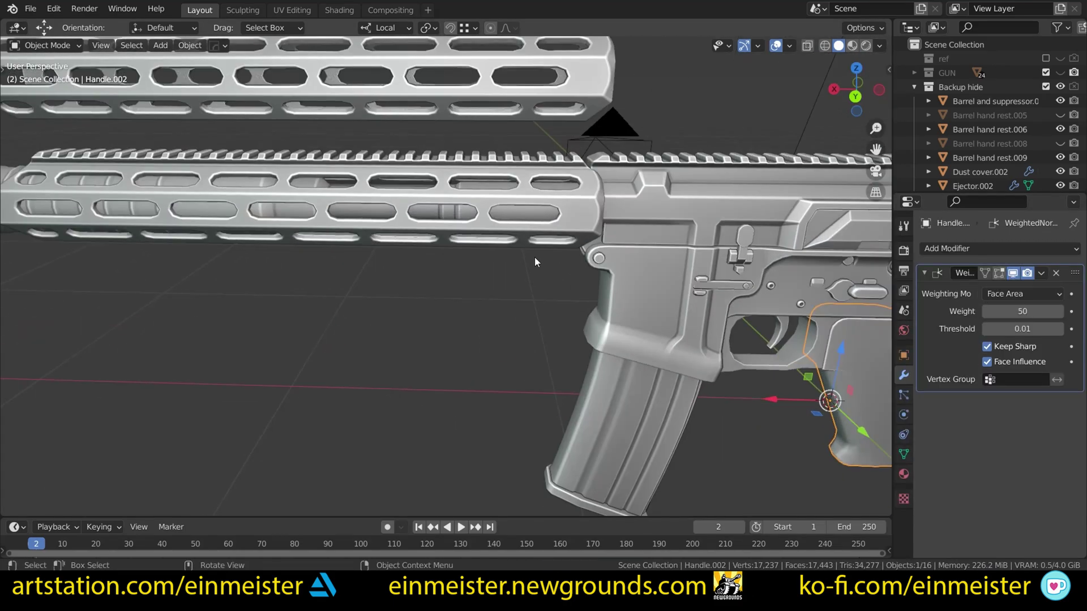
{"action": "left_click", "coordinate": [653, 304]}
{"action": "middle_click_drag", "start_coordinate": [652, 304], "coordinate": [422, 228], "text": "shift"}
{"action": "scroll", "coordinate": [471, 248], "scroll_direction": "up", "scroll_amount": 2}
{"action": "key", "text": "Tab"}
{"action": "scroll", "coordinate": [454, 247], "scroll_direction": "up", "scroll_amount": 6}
{"action": "key", "text": "3"}
{"action": "left_click", "coordinate": [424, 228]}
{"action": "scroll", "coordinate": [422, 228], "scroll_direction": "down", "scroll_amount": 1}
{"action": "key", "text": "Tab"}
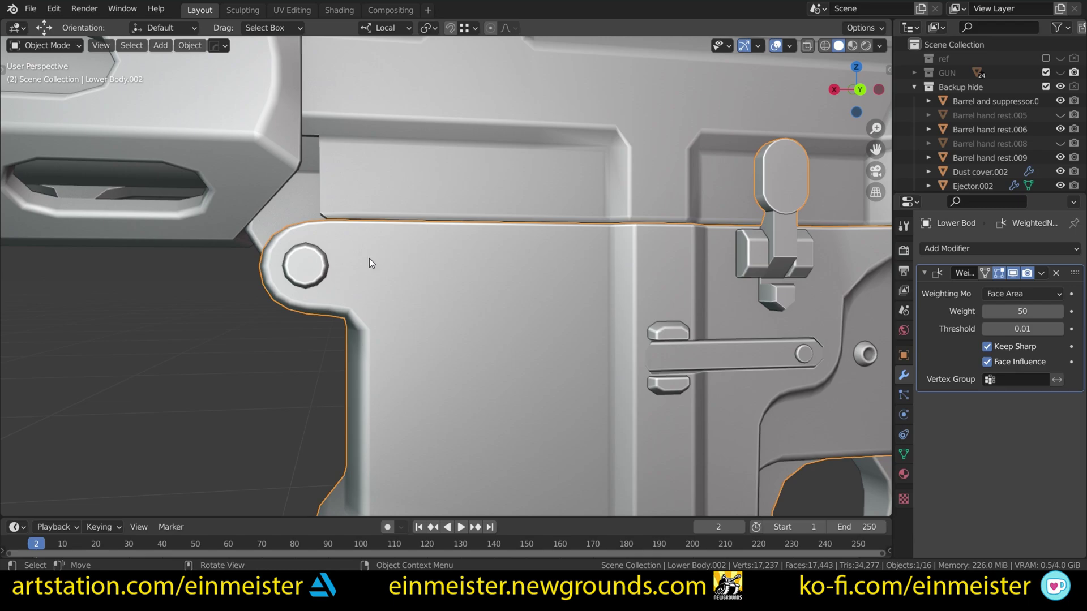
Add a Triangulate modifier to the lower body and place it above the Weighted Normal modifier
{"action": "middle_click_drag", "start_coordinate": [370, 259], "coordinate": [363, 306]}
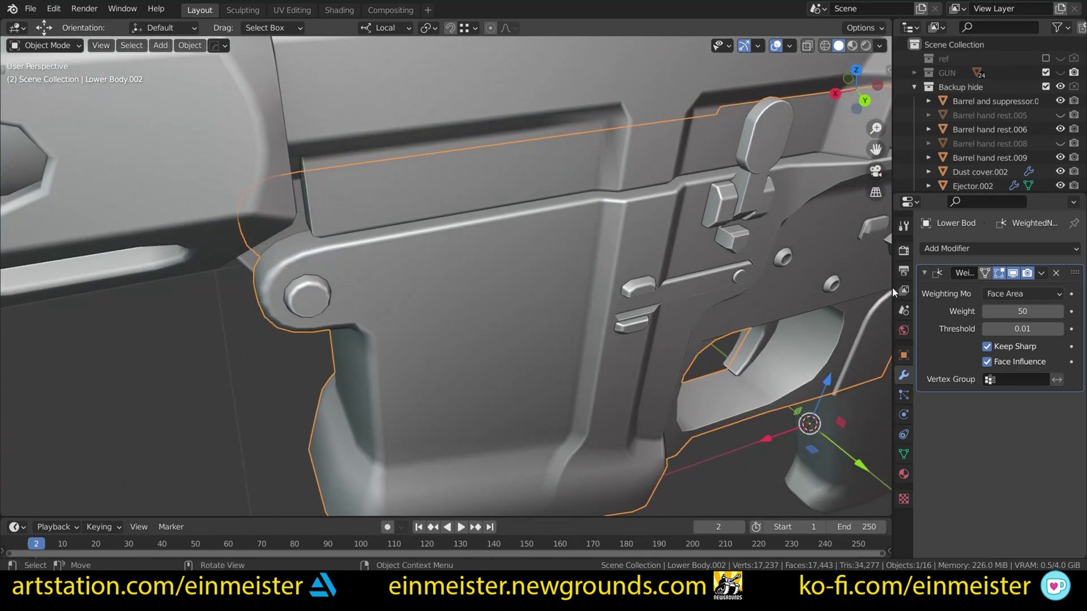
{"action": "left_click", "coordinate": [970, 250]}
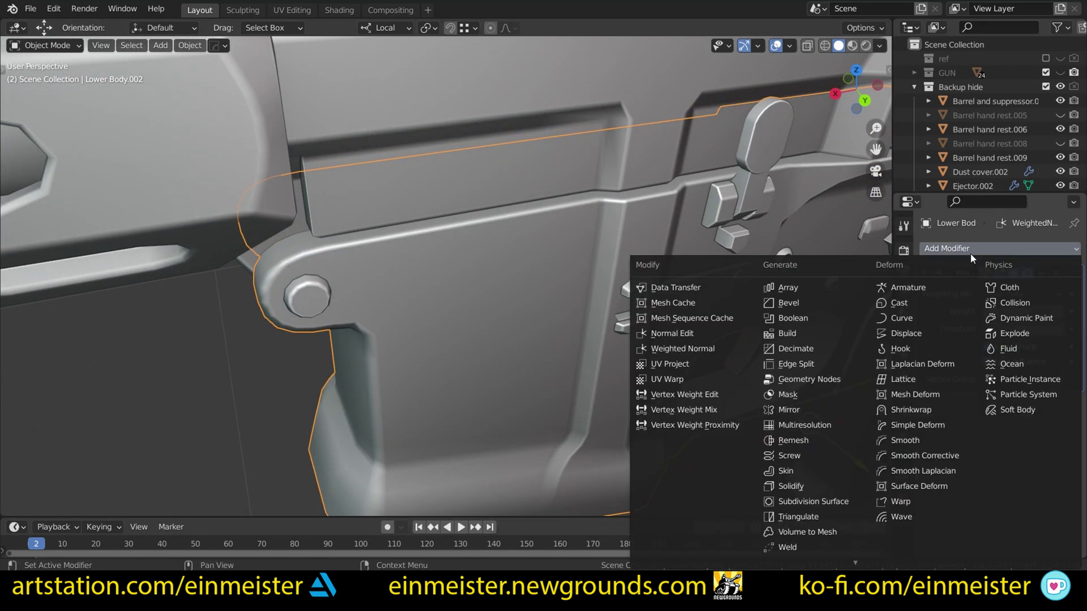
{"action": "left_click", "coordinate": [840, 516]}
{"action": "left_click_drag", "start_coordinate": [1075, 273], "coordinate": [1074, 374]}
{"action": "mouse_move", "coordinate": [647, 336]}
{"action": "middle_mouse_down"}
{"action": "mouse_move", "coordinate": [594, 291]}
{"action": "mouse_move", "coordinate": [560, 290]}
{"action": "middle_mouse_up"}
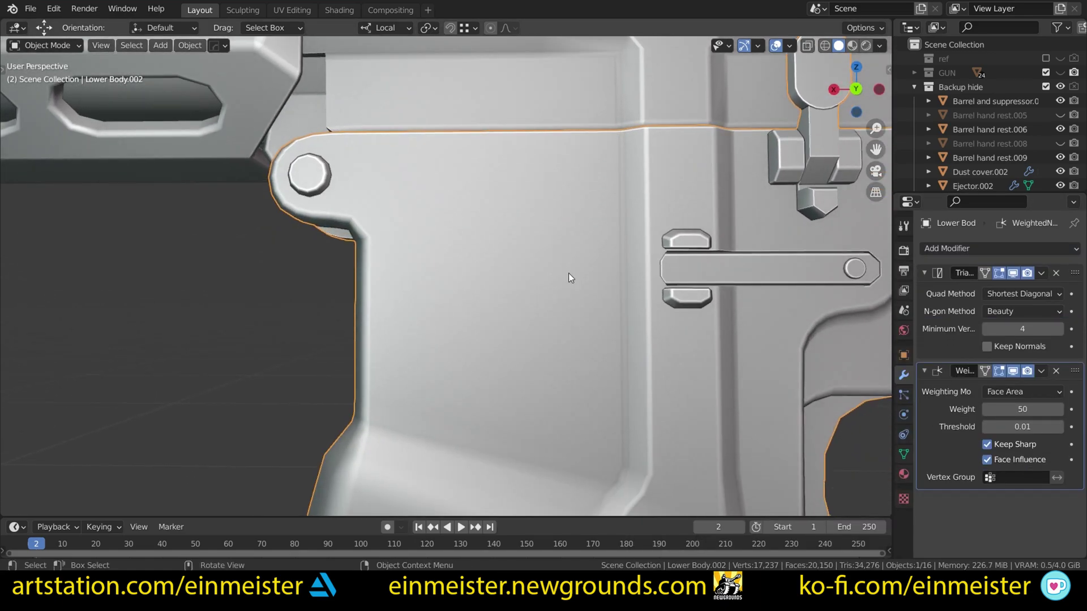
Apply the lower body's Triangulate modifier and examine the triangulated faces around the front pivot pin in Edit Mode
{"action": "left_click", "coordinate": [1042, 274]}
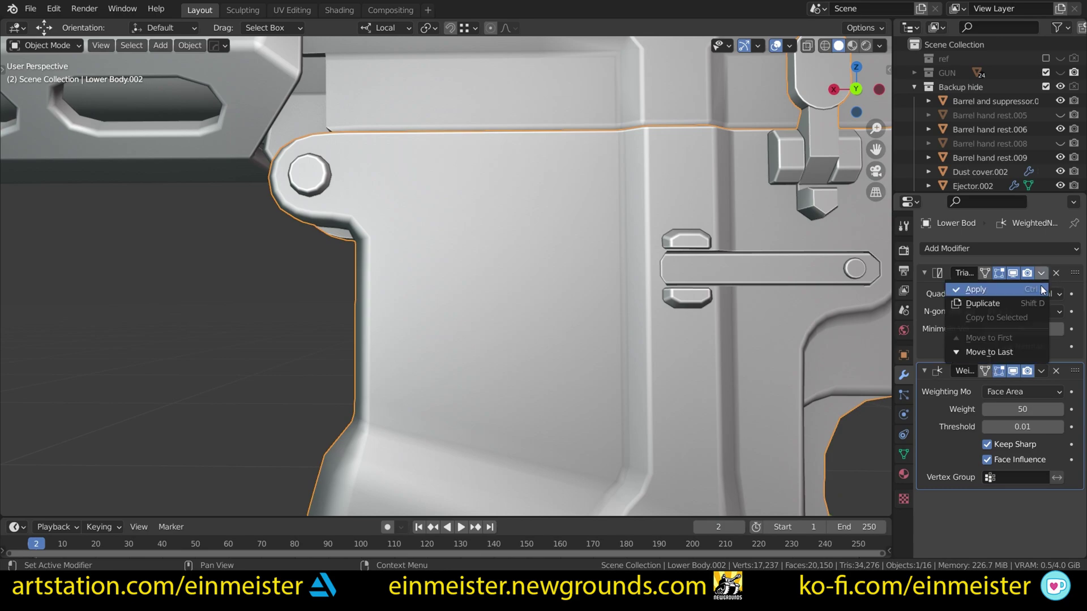
{"action": "left_click", "coordinate": [1041, 289]}
{"action": "key", "text": "Tab"}
{"action": "middle_click_drag", "start_coordinate": [481, 250], "coordinate": [663, 361]}
{"action": "scroll", "coordinate": [557, 283], "scroll_direction": "up", "scroll_amount": 6}
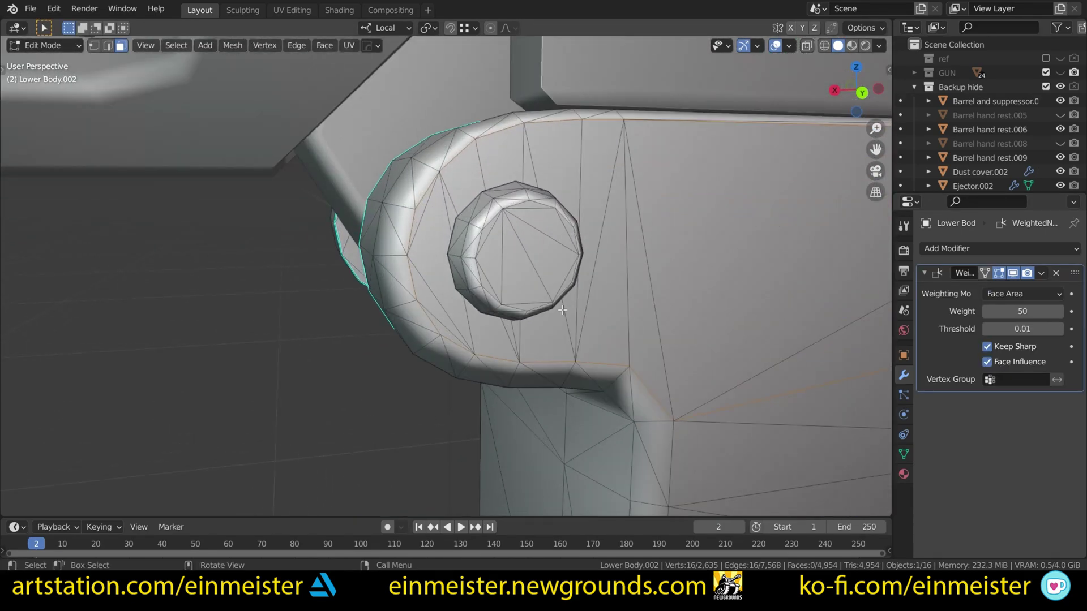
{"action": "middle_click_drag", "start_coordinate": [545, 272], "coordinate": [496, 248]}
Undo applying the Triangulate modifier and move it below Weighted Normal to compare the lower body's shading
{"action": "key", "text": "Tab"}
{"action": "scroll", "coordinate": [572, 235], "scroll_direction": "down", "scroll_amount": 2}
{"action": "middle_click_drag", "start_coordinate": [496, 248], "coordinate": [470, 285]}
{"action": "scroll", "coordinate": [469, 282], "scroll_direction": "down", "scroll_amount": 2}
{"action": "middle_click_drag", "start_coordinate": [571, 350], "coordinate": [485, 278], "text": "shift"}
{"action": "scroll", "coordinate": [520, 324], "scroll_direction": "down", "scroll_amount": 1}
{"action": "middle_click_drag", "start_coordinate": [486, 278], "coordinate": [494, 267]}
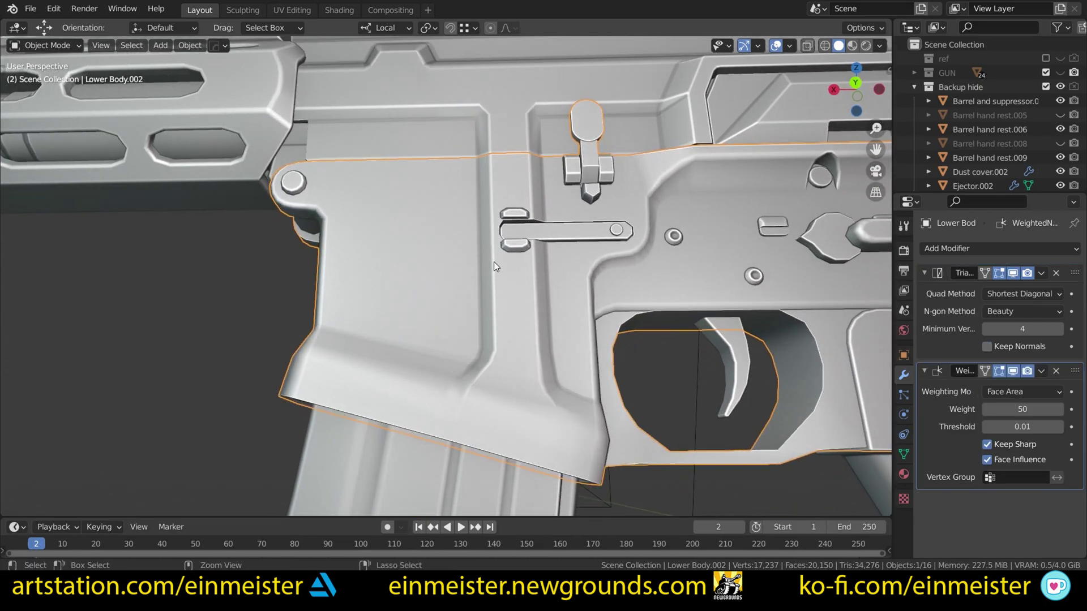
{"action": "left_click_drag", "start_coordinate": [1074, 272], "coordinate": [1062, 416]}
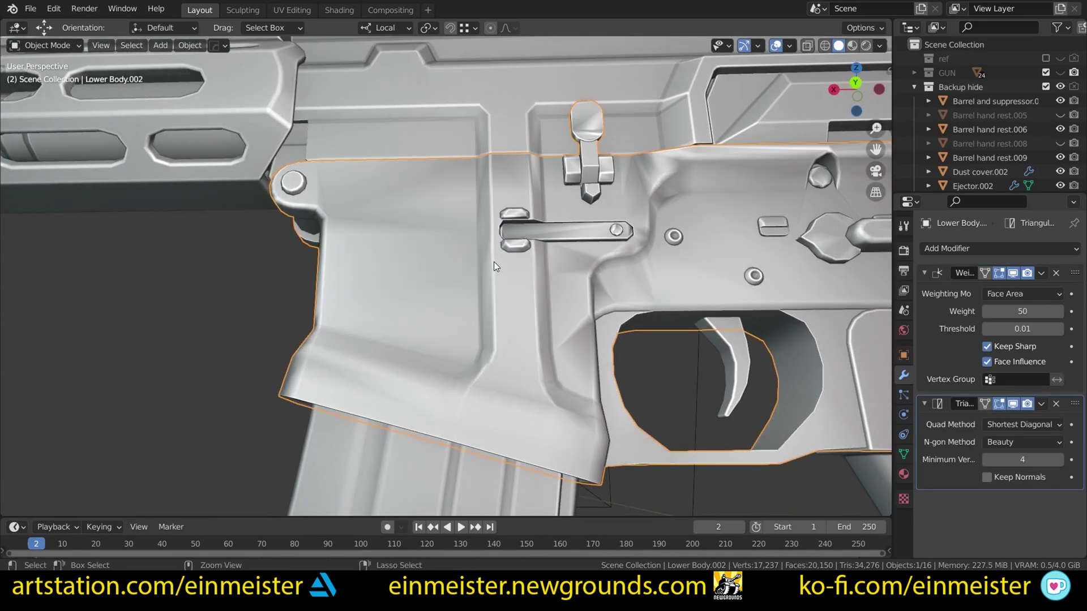
Remove the Triangulate modifier from the lower body, check its original faces in Edit Mode, and deselect the part
{"action": "left_click", "coordinate": [1056, 404]}
{"action": "key", "text": "Tab"}
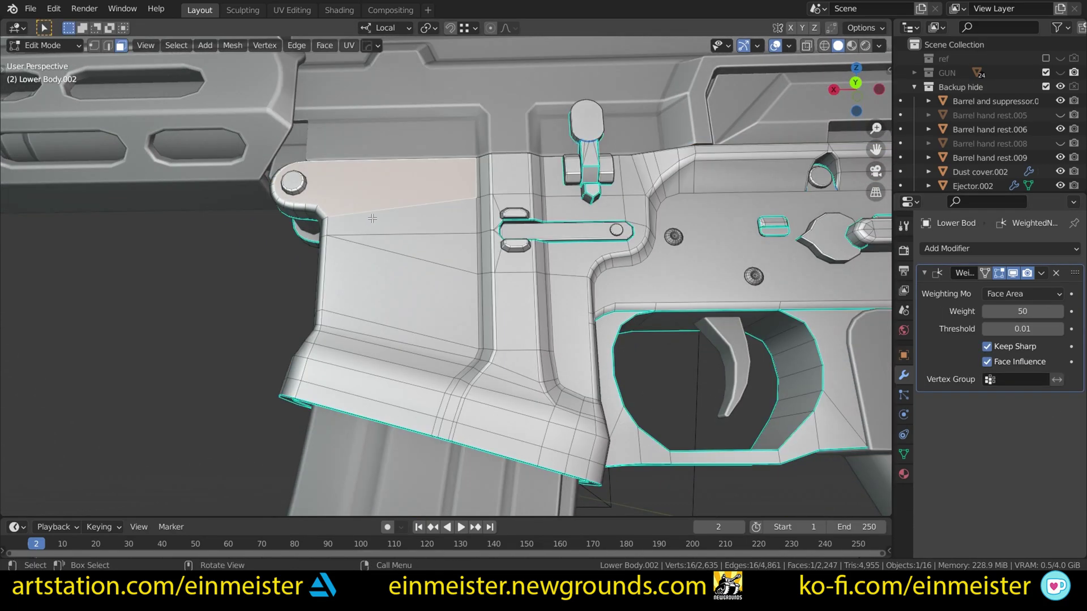
{"action": "middle_click_drag", "start_coordinate": [366, 227], "coordinate": [291, 292]}
{"action": "key", "text": "Tab"}
{"action": "scroll", "coordinate": [486, 240], "scroll_direction": "down", "scroll_amount": 3}
{"action": "left_click", "coordinate": [292, 292]}
View the shading of the whole rifle from both sides
{"action": "scroll", "coordinate": [343, 224], "scroll_direction": "down", "scroll_amount": 5}
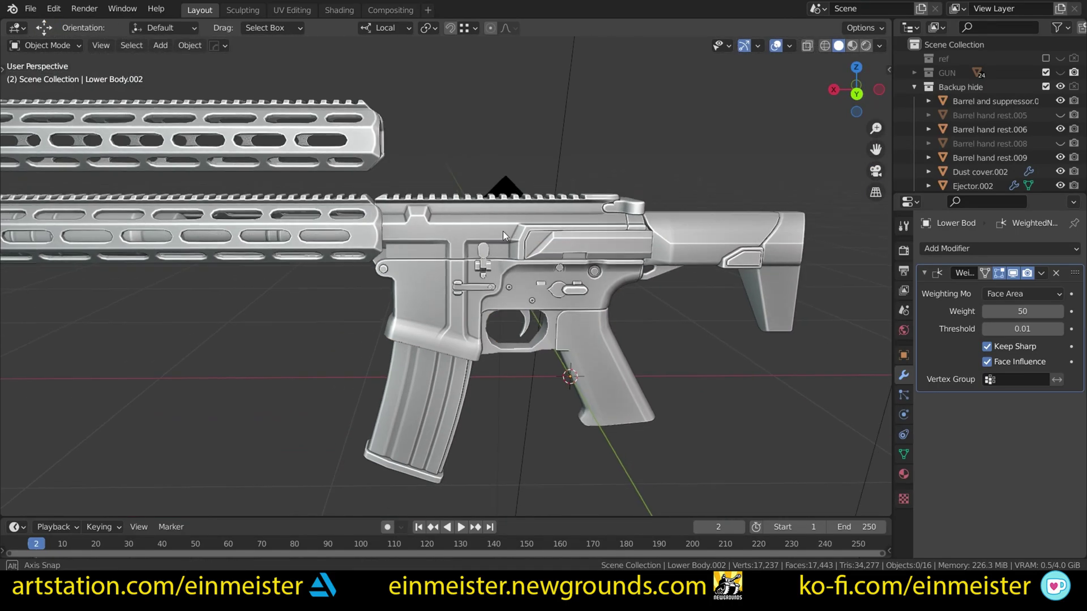
{"action": "middle_click_drag", "start_coordinate": [502, 231], "coordinate": [201, 221]}
{"action": "scroll", "coordinate": [202, 221], "scroll_direction": "up", "scroll_amount": 5}
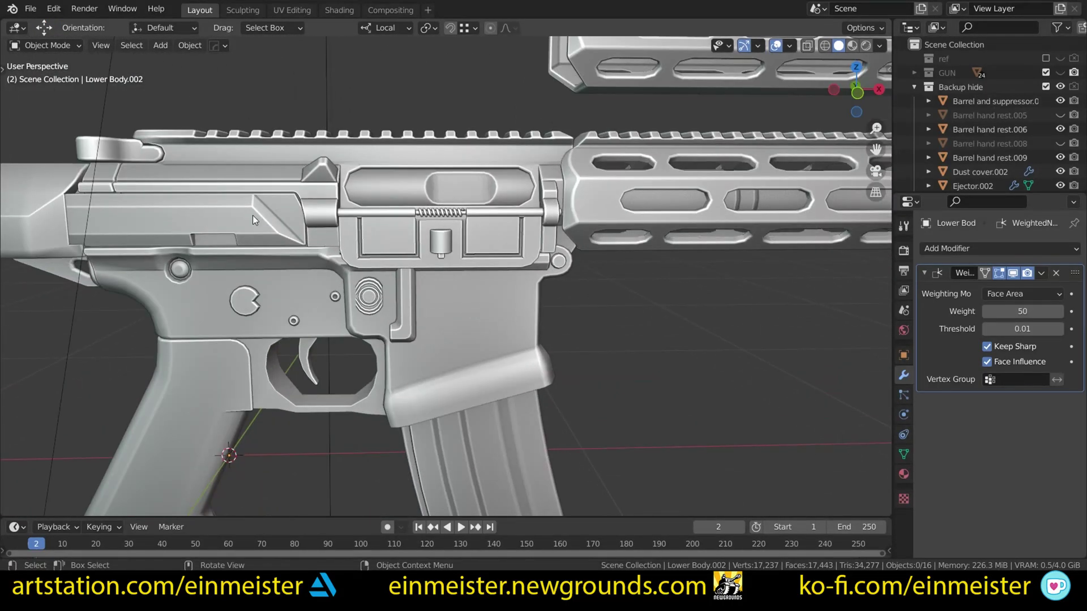
{"action": "scroll", "coordinate": [302, 214], "scroll_direction": "down", "scroll_amount": 2}
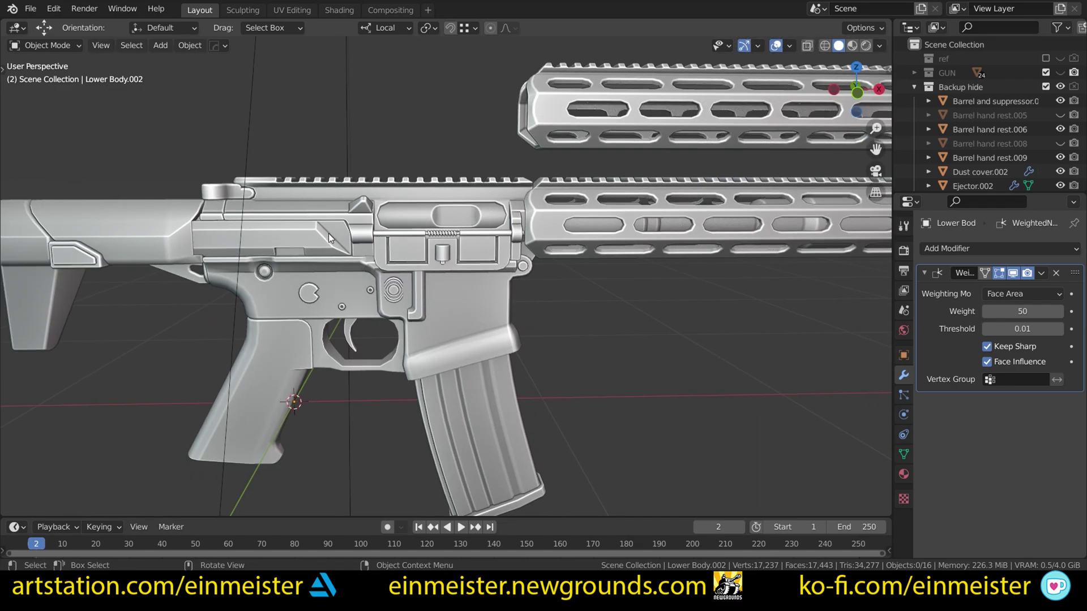
{"action": "scroll", "coordinate": [362, 204], "scroll_direction": "down", "scroll_amount": 4}
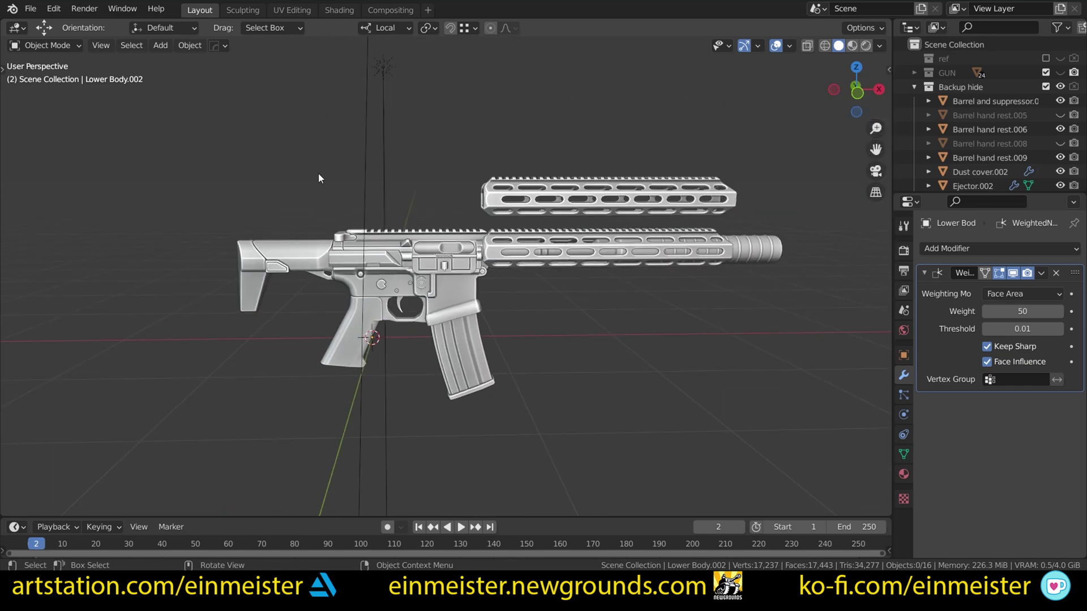
Hide the light objects above the rifle
{"action": "left_click_drag", "start_coordinate": [299, 163], "coordinate": [410, 86]}
{"action": "key", "text": "h"}
{"action": "scroll", "coordinate": [410, 91], "scroll_direction": "up", "scroll_amount": 3}
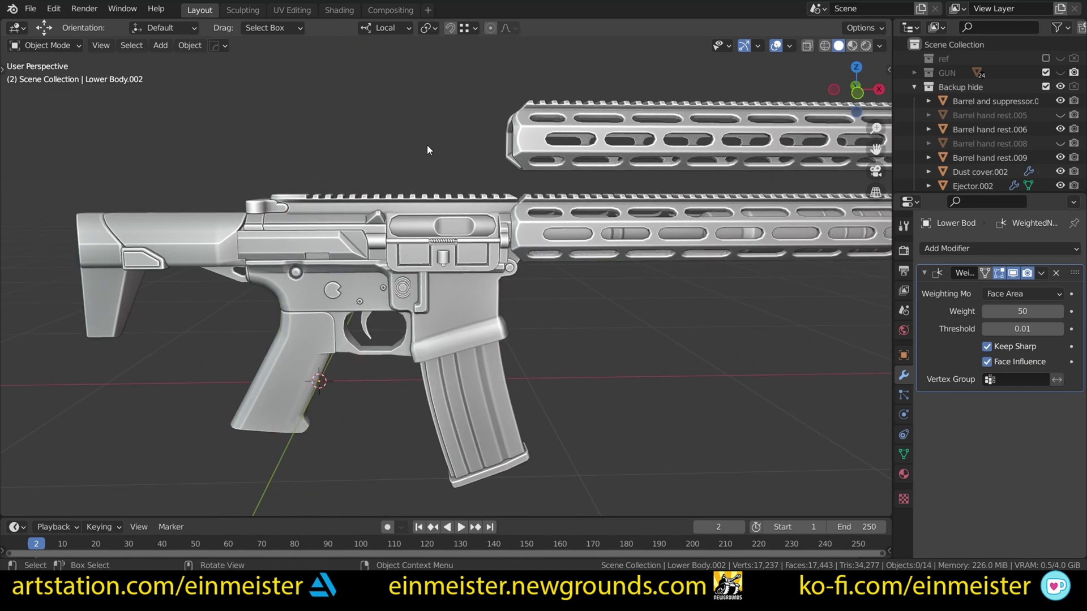